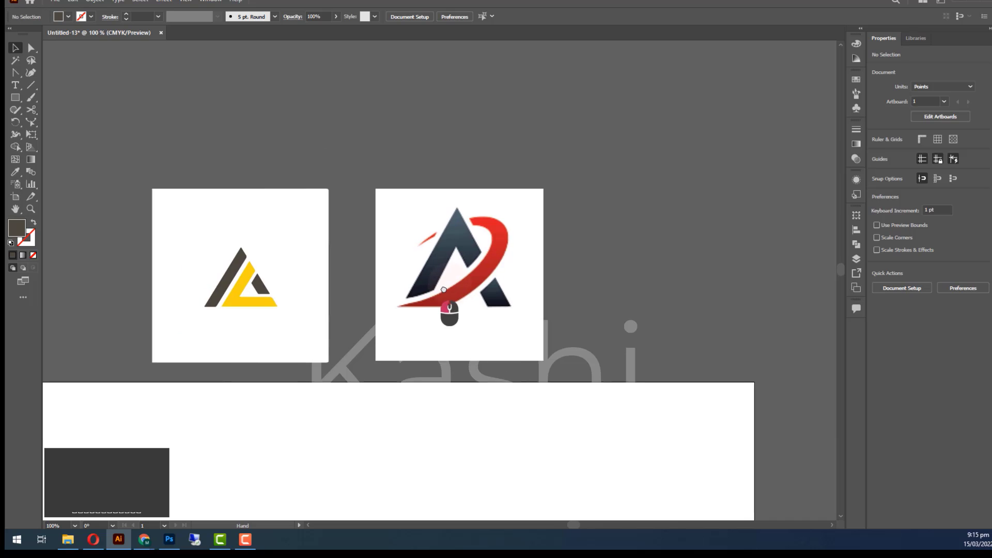
Draw a thin horizontal rectangle about 356 pt wide and 35 pt high on the upper part of the artboard.
{"action": "left_click_drag", "start_coordinate": [362, 321], "coordinate": [444, 259]}
{"action": "left_click_drag", "start_coordinate": [433, 363], "coordinate": [472, 303]}
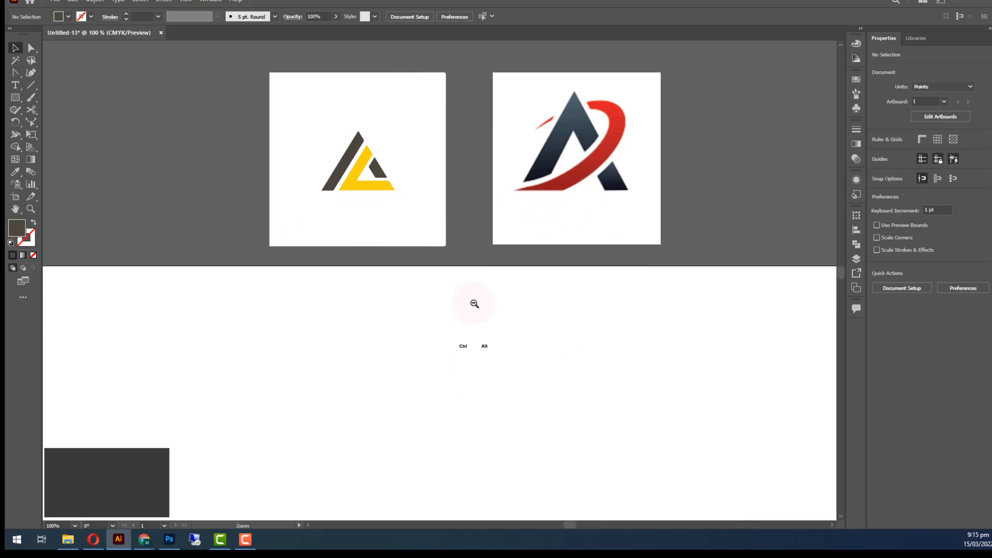
{"action": "left_click", "coordinate": [440, 323], "text": "ctrl+alt"}
{"action": "left_click", "coordinate": [441, 324], "text": "ctrl+alt"}
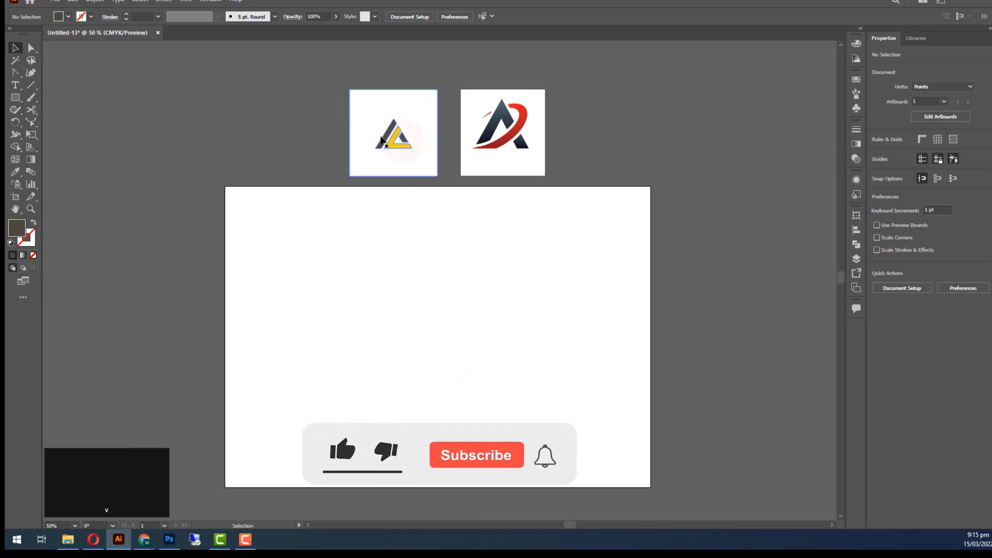
{"action": "scroll", "coordinate": [441, 274], "scroll_direction": "up", "scroll_amount": 2}
{"action": "left_click_drag", "start_coordinate": [438, 251], "coordinate": [438, 268]}
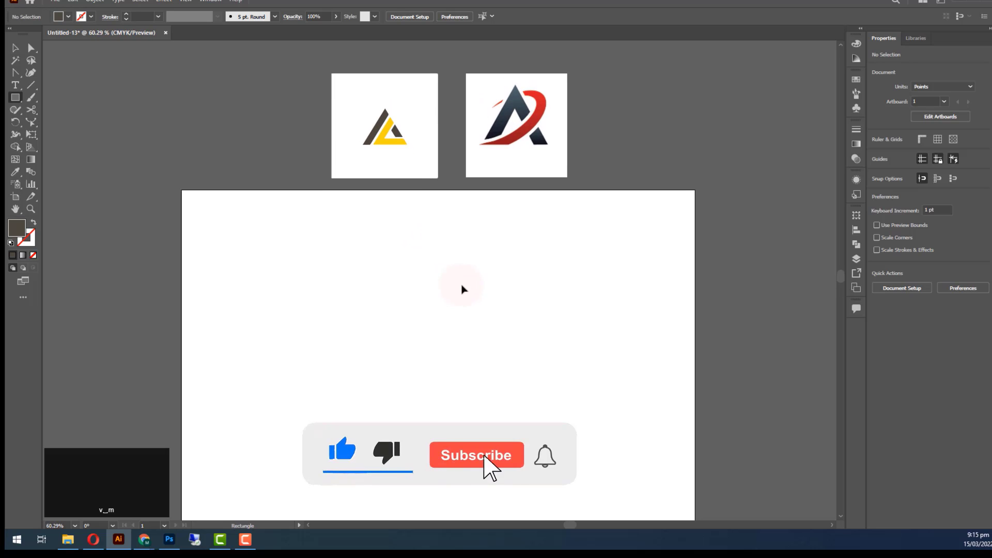
{"action": "key", "text": "m"}
{"action": "left_click_drag", "start_coordinate": [306, 272], "coordinate": [525, 293]}
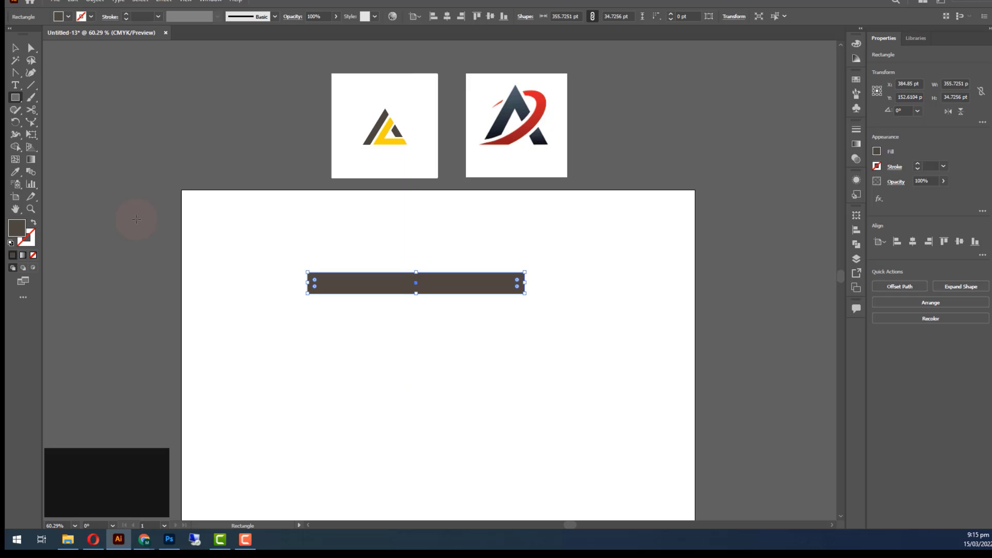
Rotate the bar to 60° and move it down toward the artboard's left side.
{"action": "left_click", "coordinate": [15, 50]}
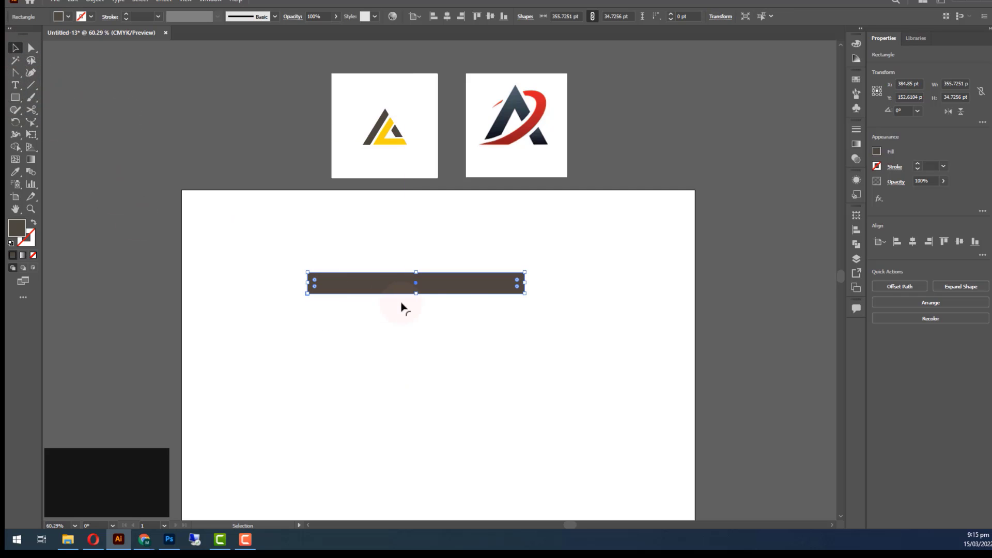
{"action": "left_click", "coordinate": [918, 111]}
{"action": "left_click", "coordinate": [931, 148]}
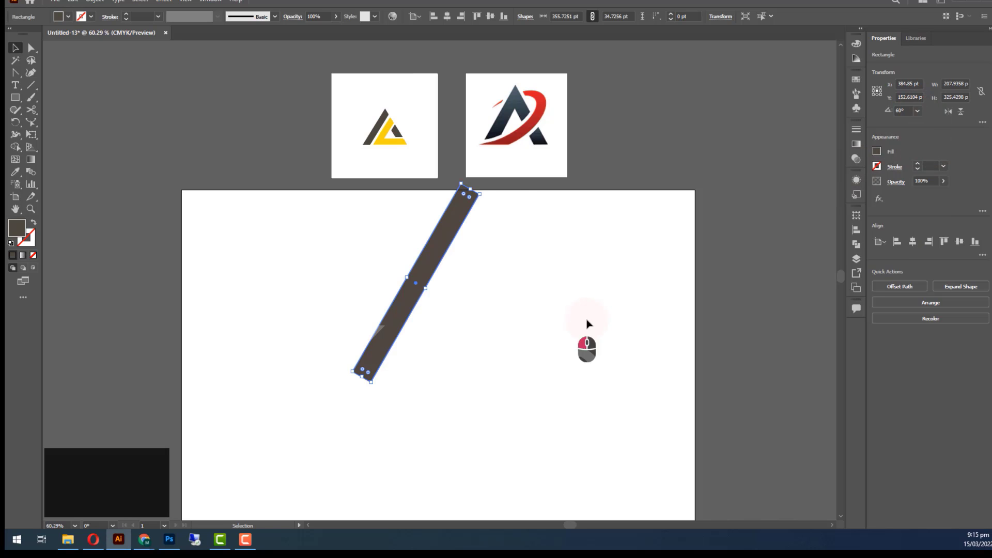
{"action": "left_click_drag", "start_coordinate": [443, 257], "coordinate": [355, 299]}
Paste a copy of the slanted bar in front and set its rotation angle to 120°.
{"action": "left_click", "coordinate": [72, 2]}
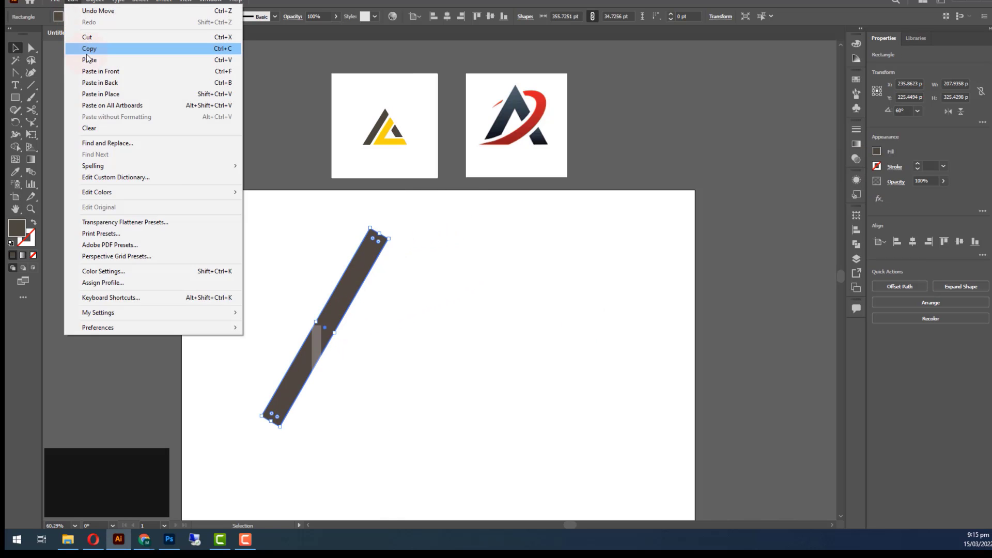
{"action": "left_click", "coordinate": [87, 51]}
{"action": "left_click", "coordinate": [72, 1]}
{"action": "left_click", "coordinate": [85, 72]}
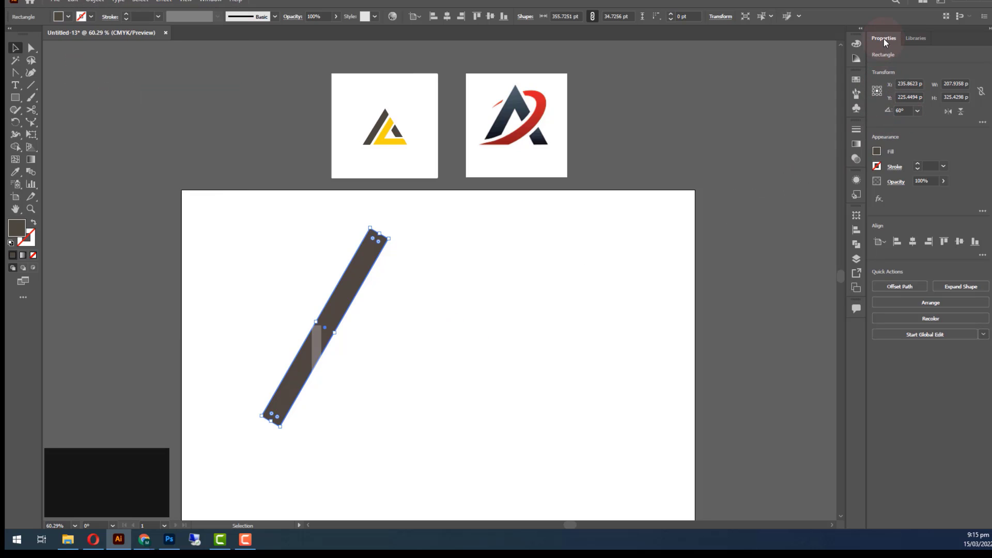
{"action": "left_click", "coordinate": [903, 110]}
{"action": "type", "text": "120"}
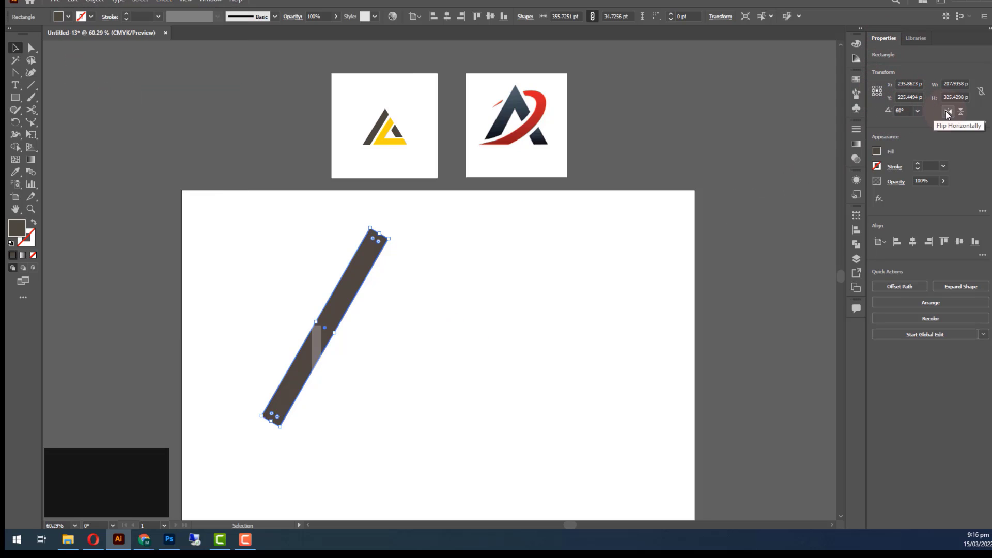
{"action": "key", "text": "Return"}
Move the 120° bar horizontally about 122 pt so the two bars cross near their upper ends.
{"action": "left_click_drag", "start_coordinate": [358, 358], "coordinate": [428, 357]}
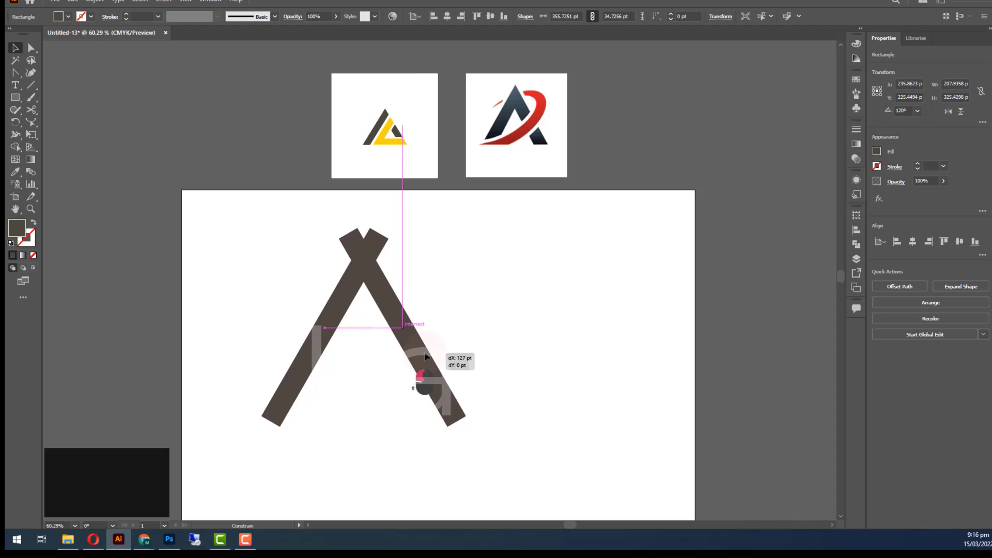
{"action": "left_click_drag", "start_coordinate": [425, 356], "coordinate": [422, 356]}
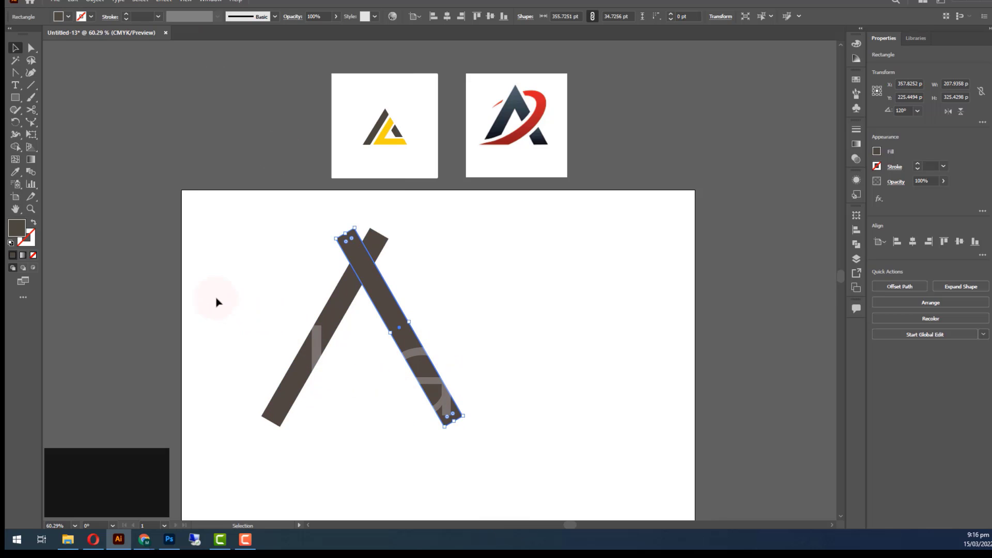
{"action": "left_click_drag", "start_coordinate": [207, 292], "coordinate": [533, 459]}
{"action": "left_click", "coordinate": [491, 478]}
Draw a wide rectangle over the feet of both bars and remove it with Shape Builder to cut the feet flat.
{"action": "key", "text": "m"}
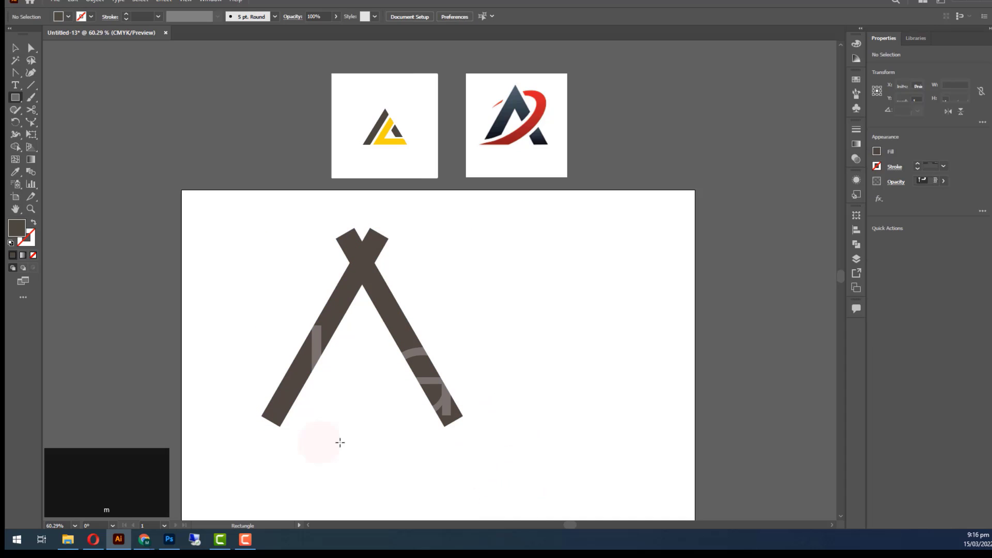
{"action": "left_click_drag", "start_coordinate": [234, 471], "coordinate": [486, 413]}
{"action": "key", "text": "v"}
{"action": "left_click_drag", "start_coordinate": [227, 294], "coordinate": [488, 473]}
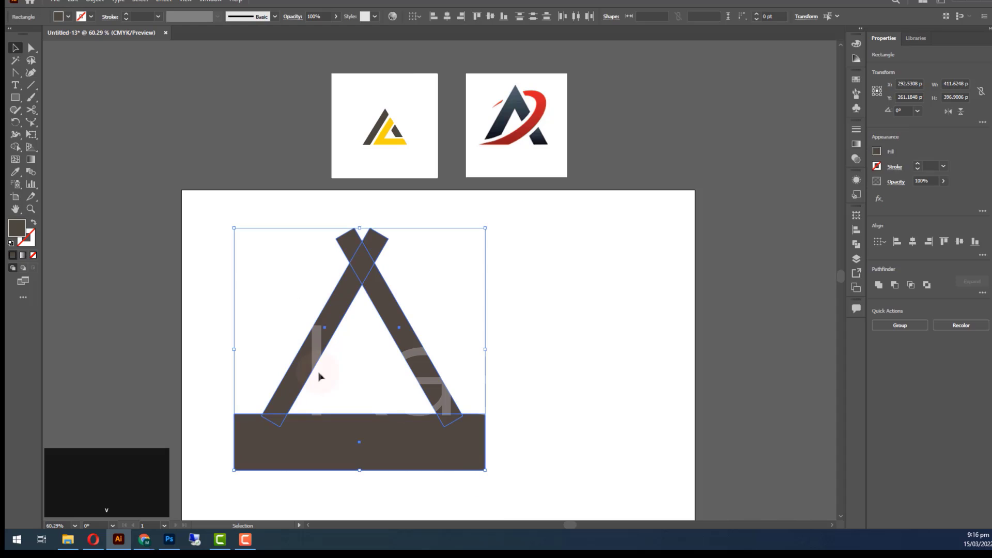
{"action": "left_click", "coordinate": [16, 146]}
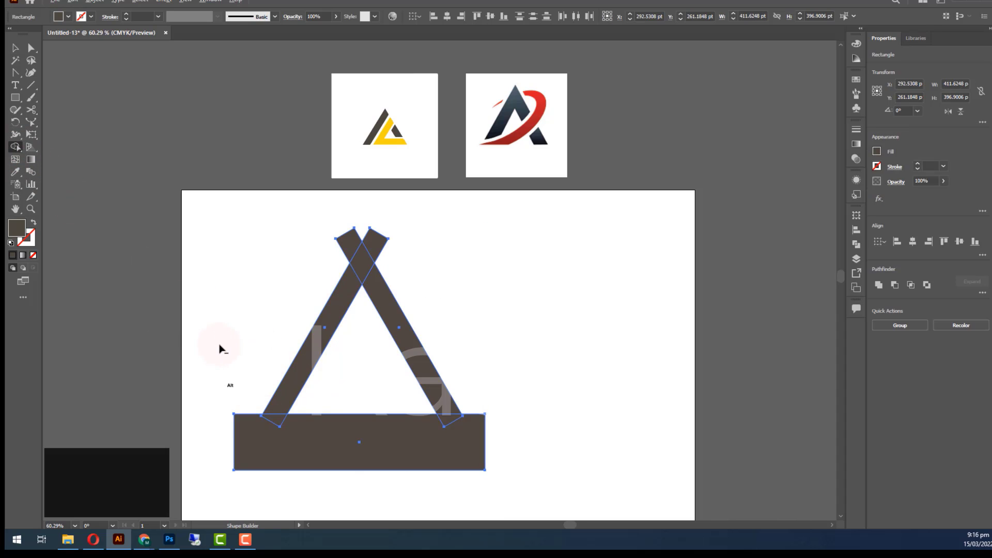
{"action": "mouse_move", "coordinate": [279, 425]}
{"action": "left_mouse_down"}
{"action": "mouse_move", "coordinate": [425, 429]}
{"action": "mouse_move", "coordinate": [507, 452]}
{"action": "left_mouse_up"}
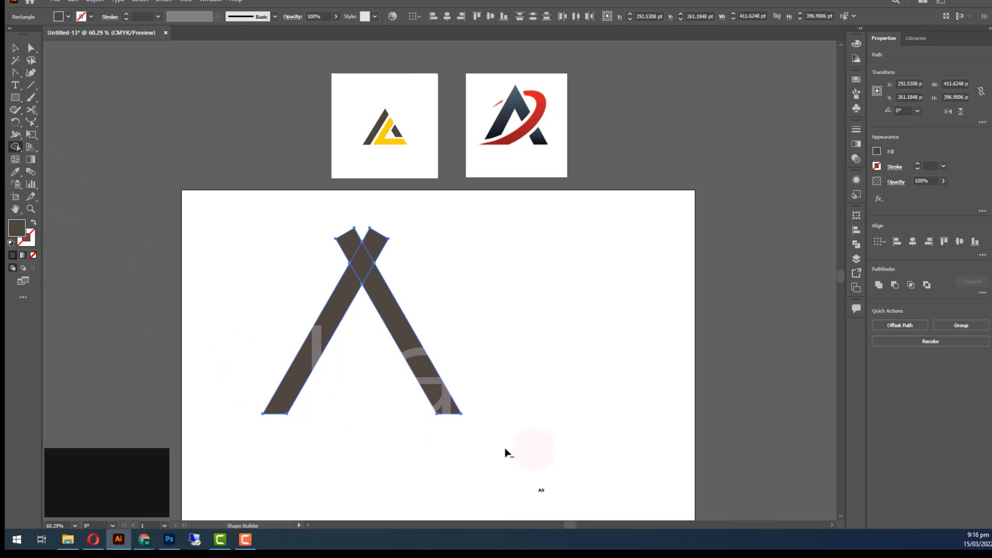
Remove the ends protruding above the apex with Shape Builder and merge the two bars into one A shape.
{"action": "left_click_drag", "start_coordinate": [408, 251], "coordinate": [361, 241]}
{"action": "mouse_move", "coordinate": [317, 321]}
{"action": "left_mouse_down"}
{"action": "mouse_move", "coordinate": [357, 267]}
{"action": "mouse_move", "coordinate": [387, 321]}
{"action": "left_mouse_up"}
{"action": "left_click", "coordinate": [16, 48]}
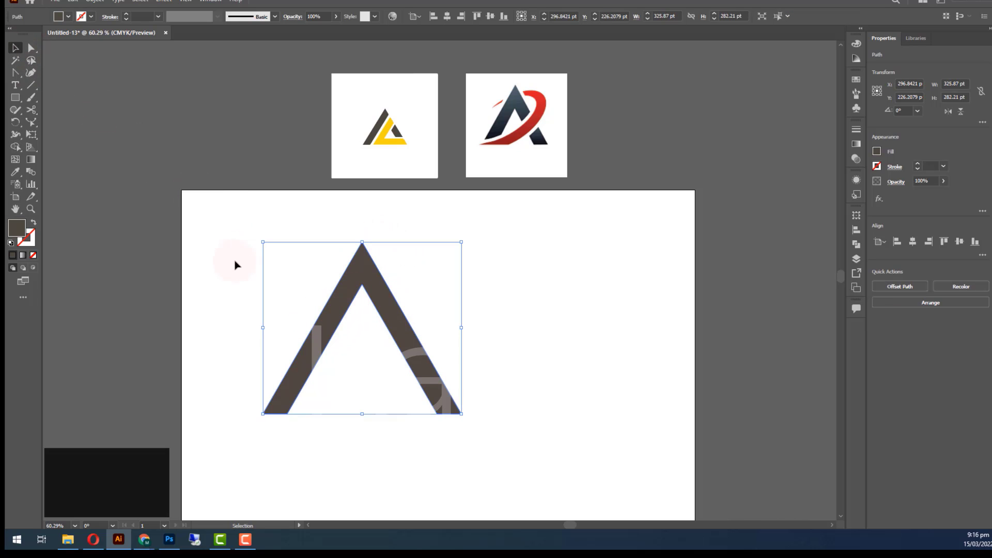
{"action": "left_click", "coordinate": [235, 263]}
Paste a copy of the A shape in front and move it horizontally to the right, past the artboard's edge.
{"action": "left_click", "coordinate": [348, 278]}
{"action": "left_click", "coordinate": [78, 4]}
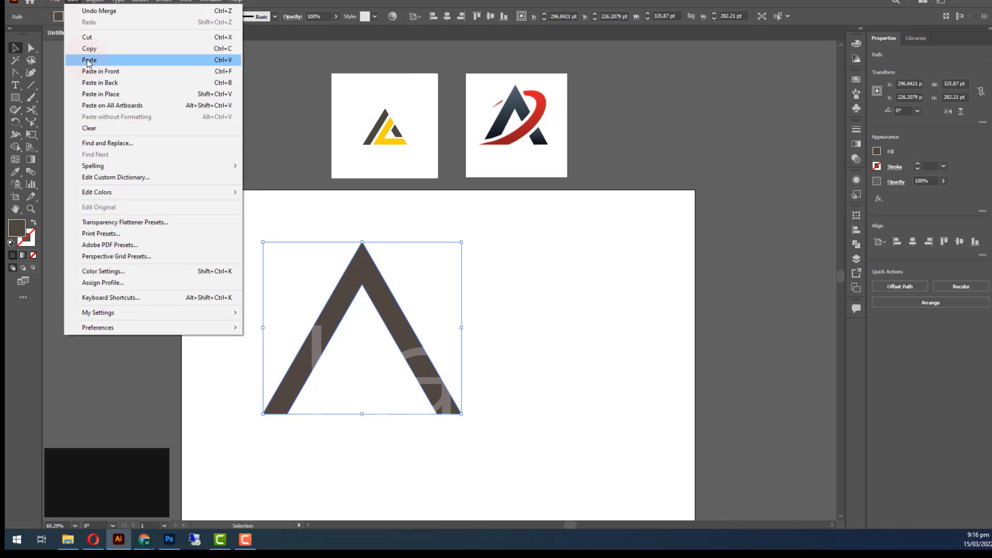
{"action": "left_click", "coordinate": [89, 49]}
{"action": "left_click", "coordinate": [73, 2]}
{"action": "left_click", "coordinate": [107, 72]}
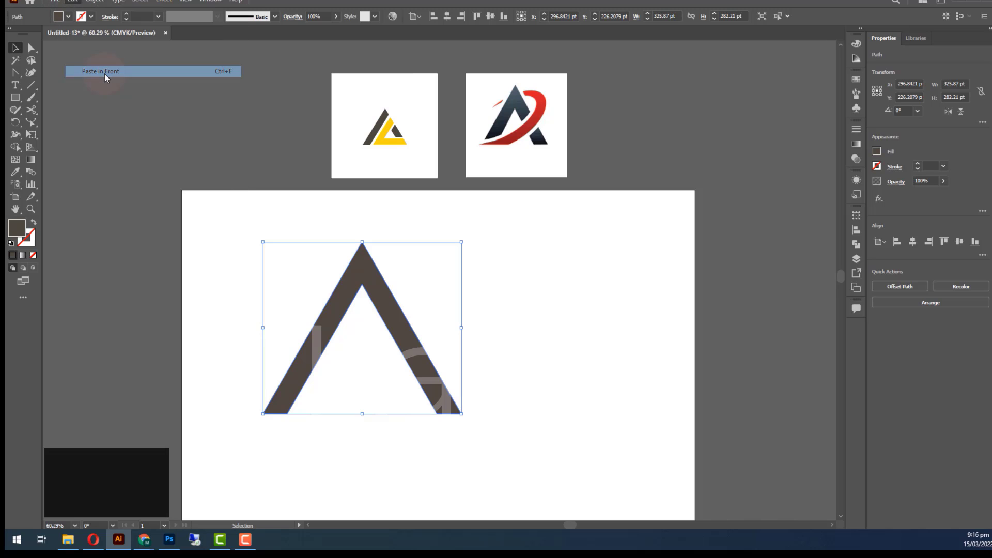
{"action": "left_click_drag", "start_coordinate": [331, 336], "coordinate": [615, 337]}
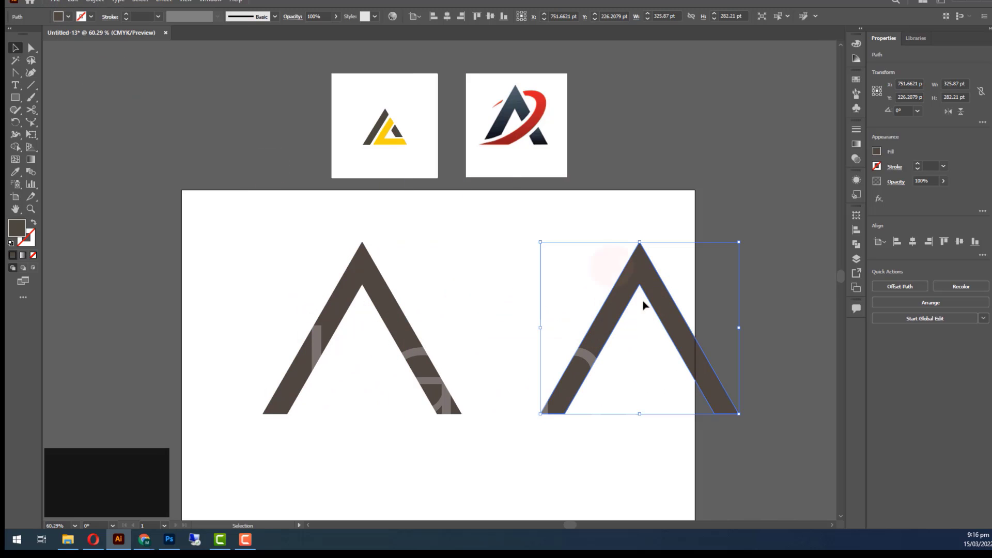
{"action": "left_click", "coordinate": [371, 284]}
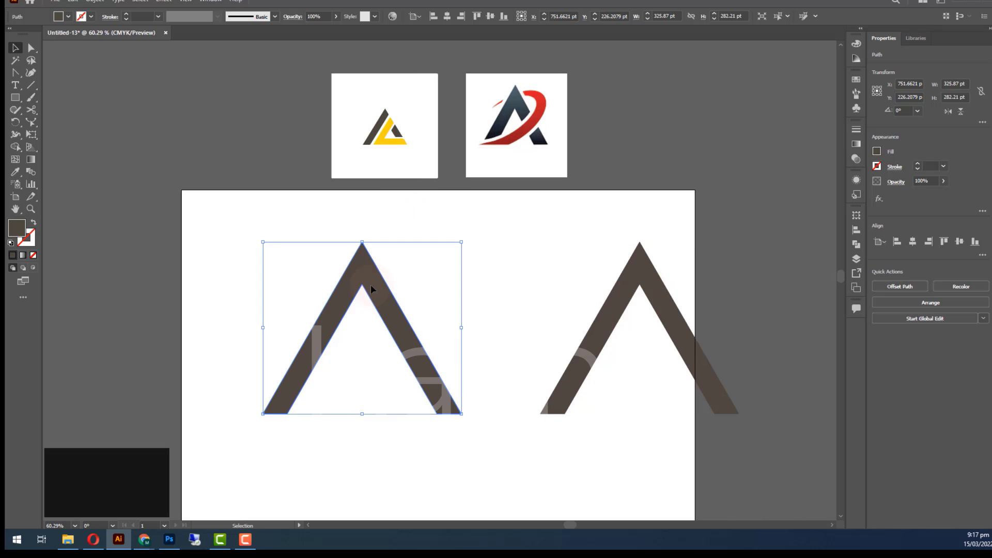
{"action": "left_click", "coordinate": [542, 277]}
{"action": "left_click_drag", "start_coordinate": [376, 307], "coordinate": [458, 313]}
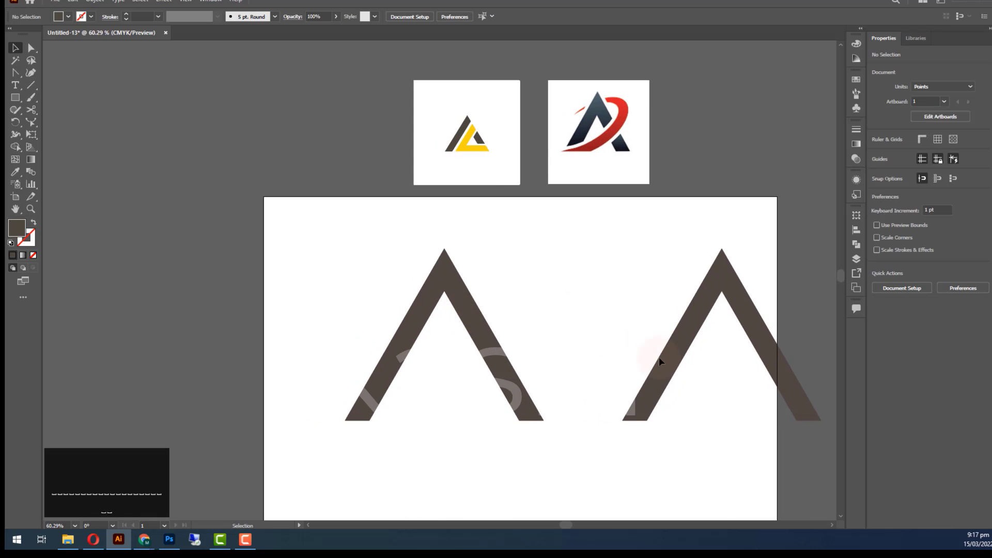
{"action": "left_click_drag", "start_coordinate": [659, 354], "coordinate": [739, 357]}
Colour the original A shape with the dark grey sampled from the yellow-and-grey reference logo.
{"action": "left_click", "coordinate": [464, 298]}
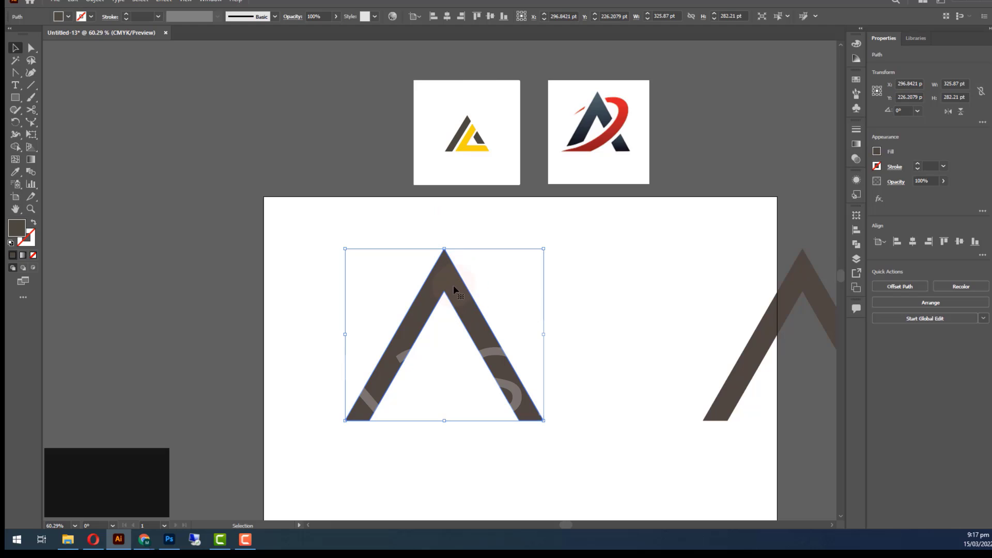
{"action": "left_click", "coordinate": [73, 3]}
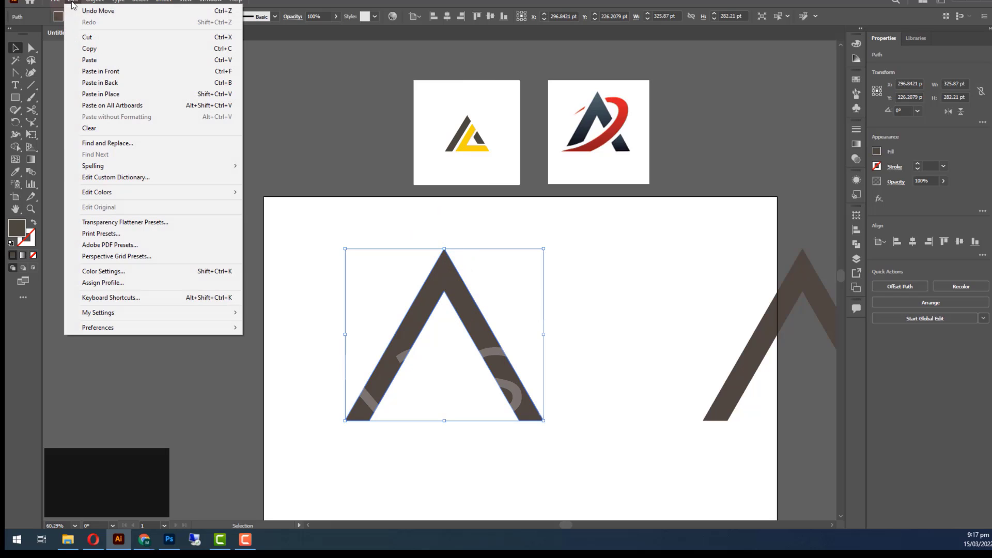
{"action": "left_click", "coordinate": [86, 50]}
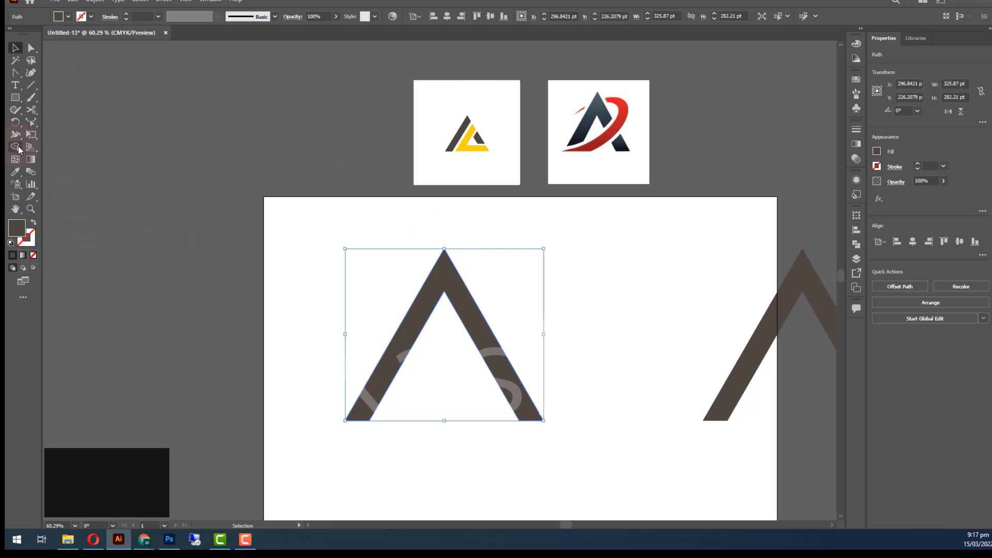
{"action": "left_click", "coordinate": [15, 171]}
{"action": "left_click", "coordinate": [455, 141]}
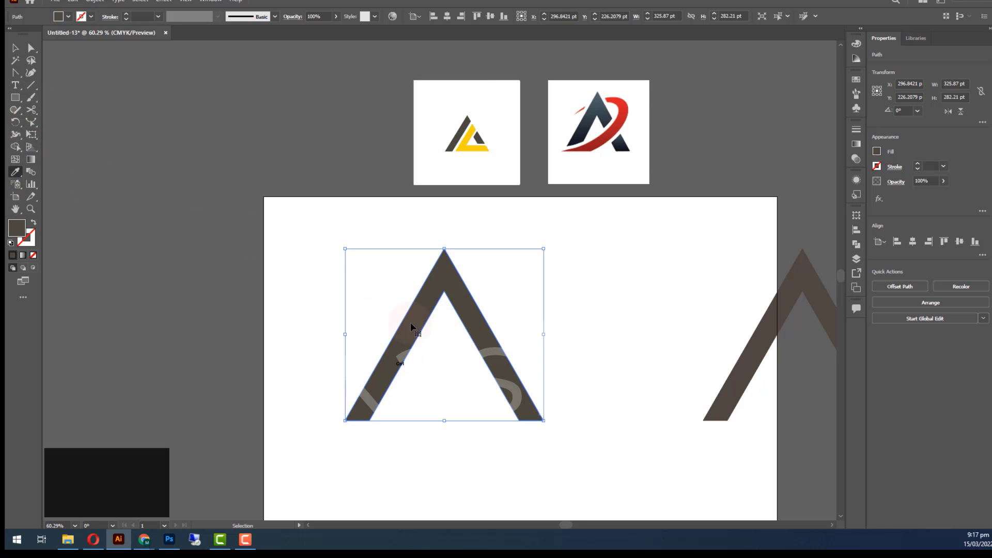
{"action": "left_click", "coordinate": [454, 141]}
{"action": "left_click", "coordinate": [15, 48]}
Paste a copy of the dark A shape in front and fill it with the reference logo's yellow.
{"action": "left_click", "coordinate": [73, 2]}
{"action": "left_click", "coordinate": [96, 49]}
{"action": "left_click", "coordinate": [72, 2]}
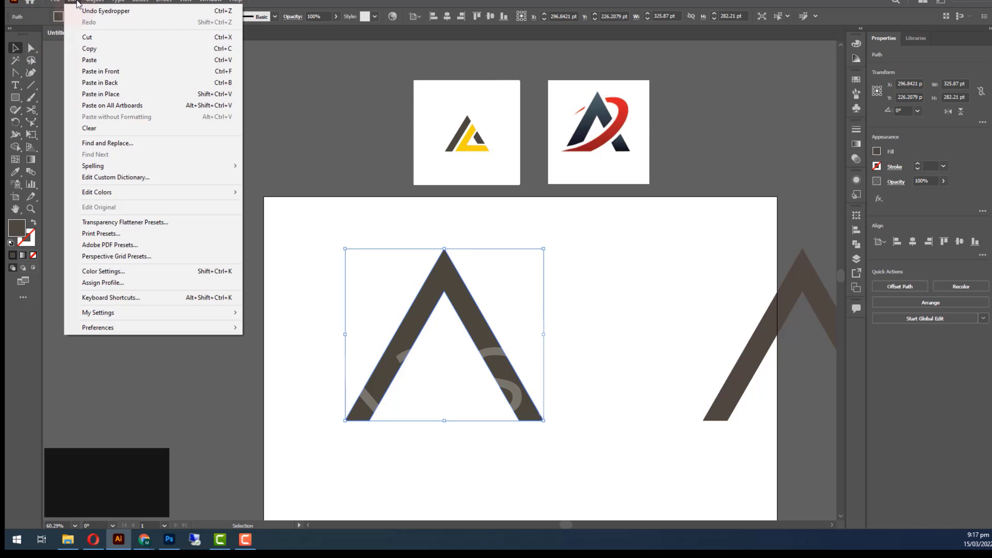
{"action": "left_click", "coordinate": [159, 72]}
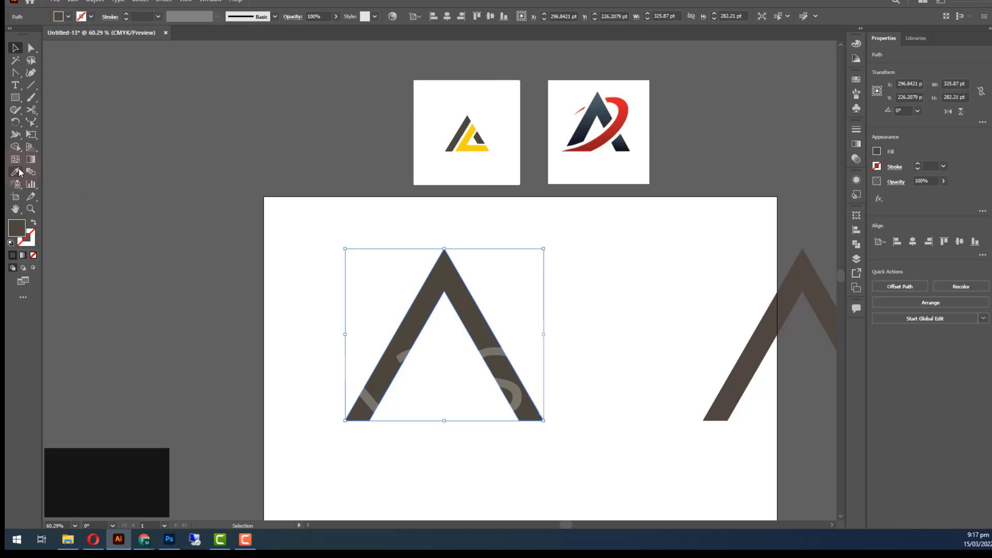
{"action": "left_click", "coordinate": [15, 171]}
{"action": "left_click", "coordinate": [475, 144]}
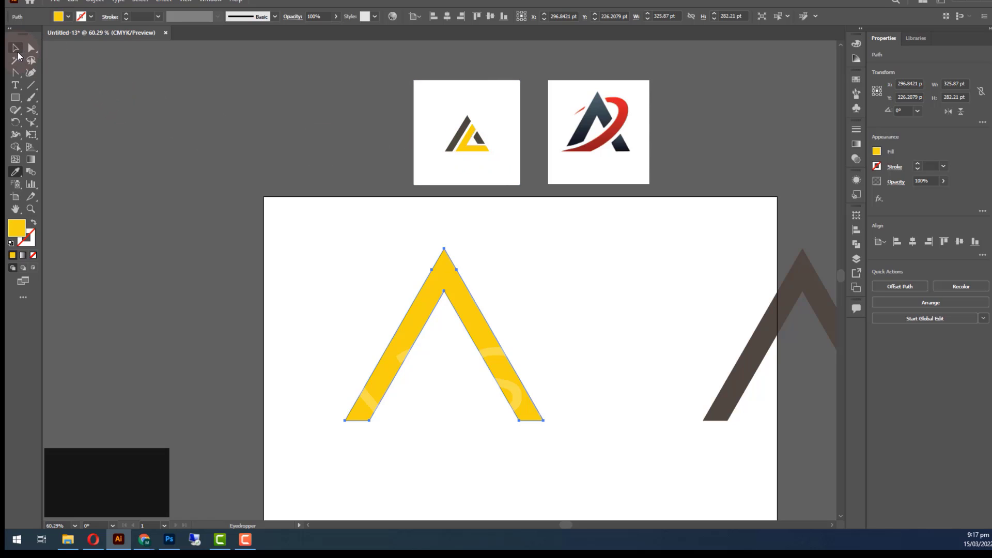
{"action": "left_click", "coordinate": [16, 49]}
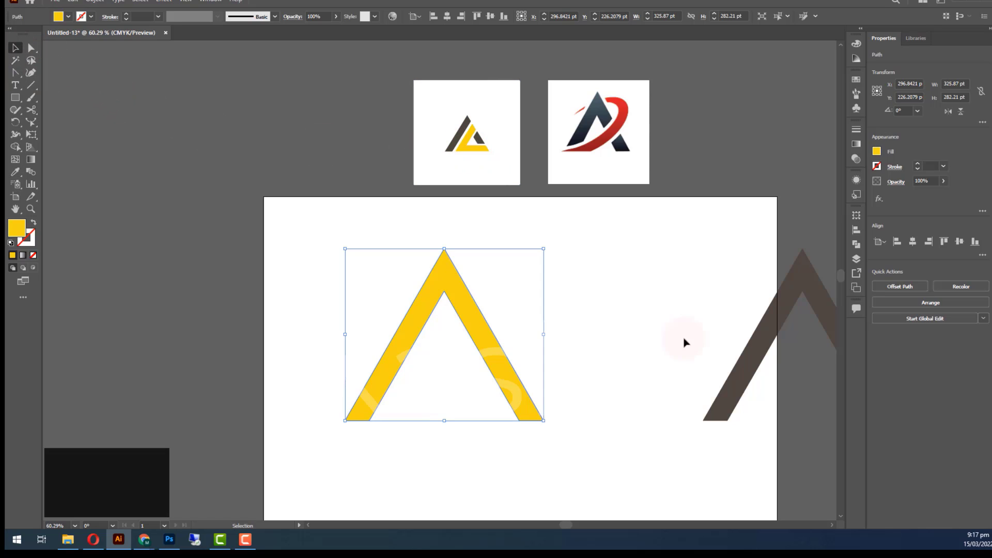
Rotate the yellow shape to 120° and move it straight down to the base of the dark A.
{"action": "left_click", "coordinate": [917, 111]}
{"action": "left_click", "coordinate": [929, 166]}
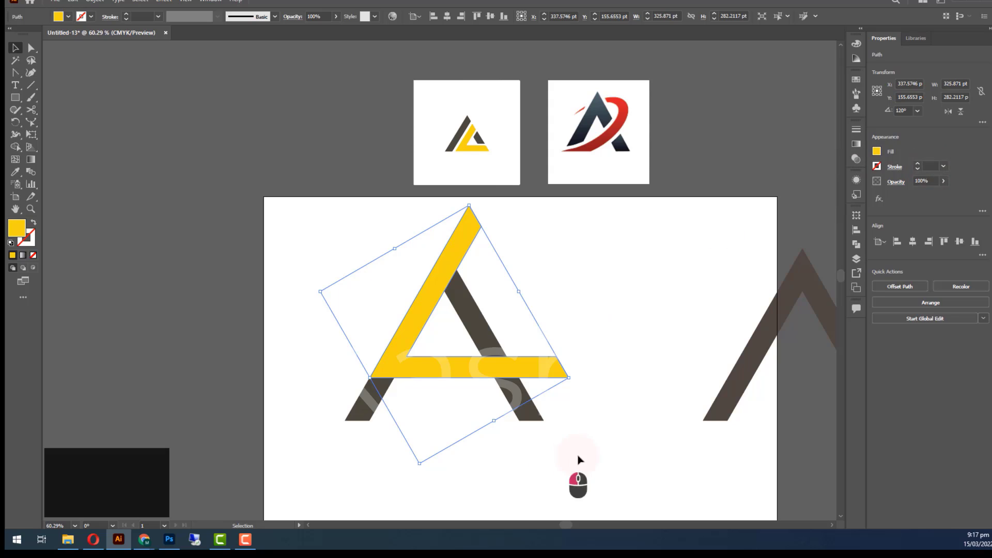
{"action": "left_click_drag", "start_coordinate": [460, 371], "coordinate": [461, 411]}
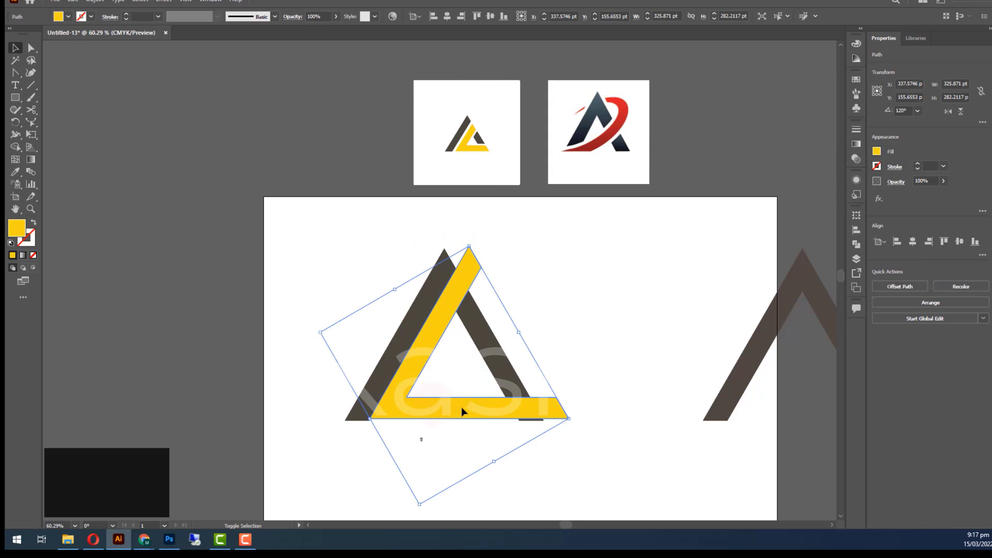
Align the bottom edges of the yellow and dark shapes, and shift the yellow shape about 25 pt right to leave a gap.
{"action": "left_click", "coordinate": [360, 417], "text": "shift"}
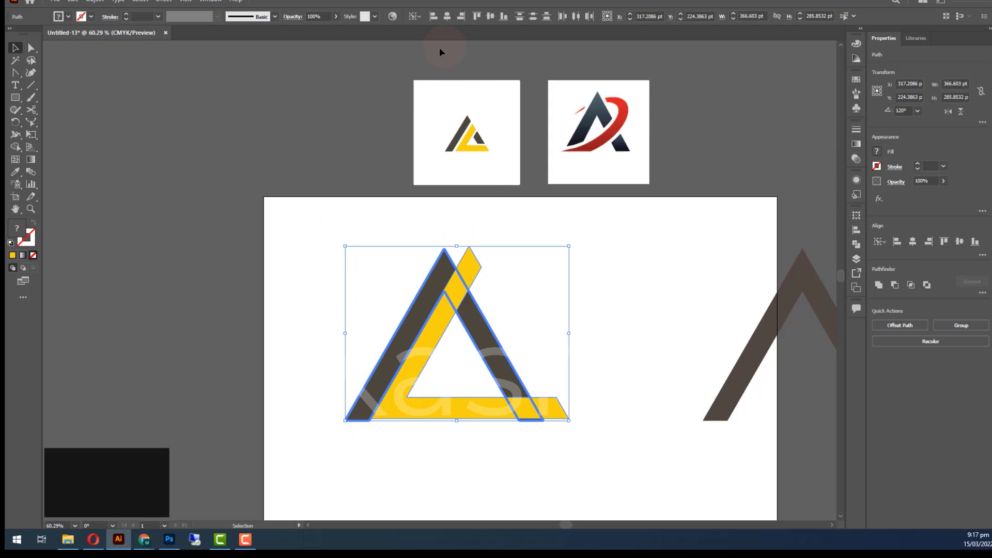
{"action": "left_click", "coordinate": [504, 17]}
{"action": "left_click", "coordinate": [475, 459]}
{"action": "left_click_drag", "start_coordinate": [454, 392], "coordinate": [369, 457]}
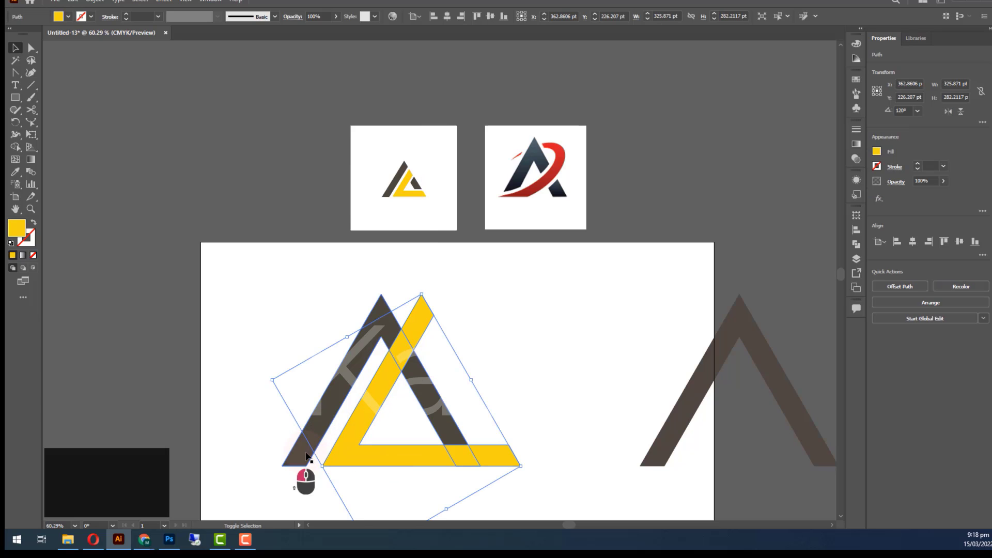
{"action": "left_click", "coordinate": [303, 461], "text": "shift"}
{"action": "left_click", "coordinate": [240, 433]}
Thicken the yellow shape by giving it a 7 pt yellow stroke.
{"action": "left_click", "coordinate": [354, 461]}
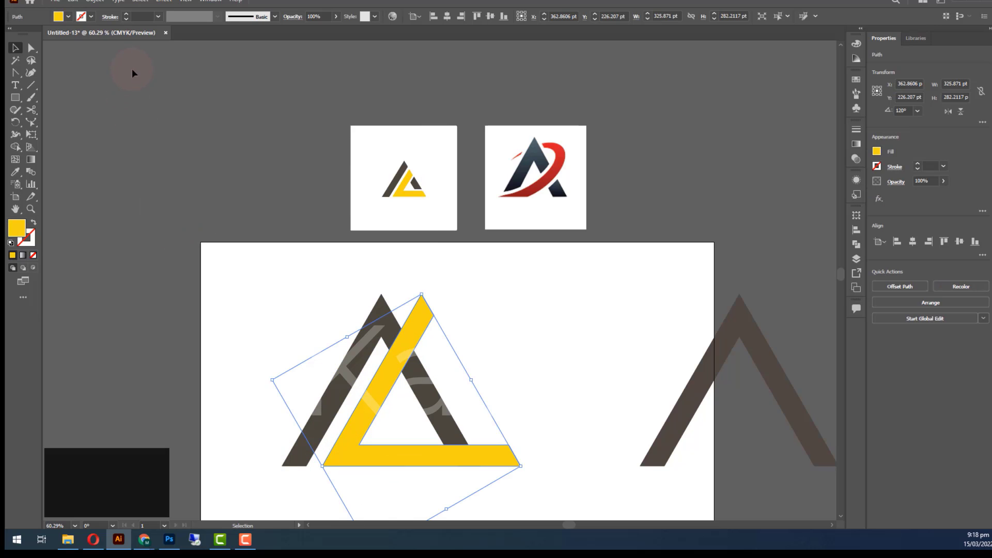
{"action": "left_click", "coordinate": [127, 16]}
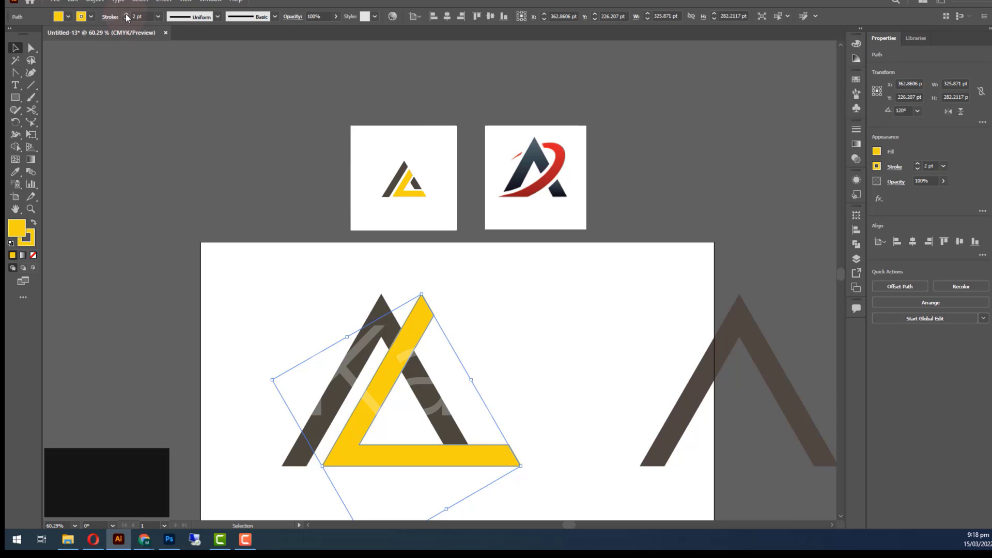
{"action": "left_click", "coordinate": [127, 16]}
{"action": "left_click", "coordinate": [127, 16]}
{"action": "left_click", "coordinate": [127, 16]}
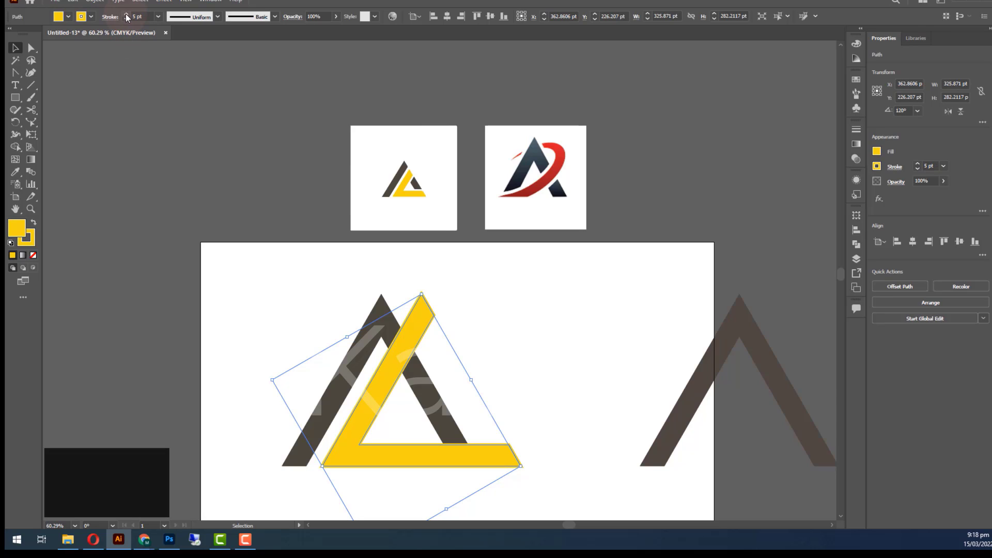
{"action": "left_click", "coordinate": [127, 16]}
Expand the yellow shape's fill and stroke, and unite the resulting pieces into a single shape.
{"action": "left_click", "coordinate": [95, 2]}
{"action": "left_click", "coordinate": [125, 121]}
{"action": "left_click", "coordinate": [459, 241]}
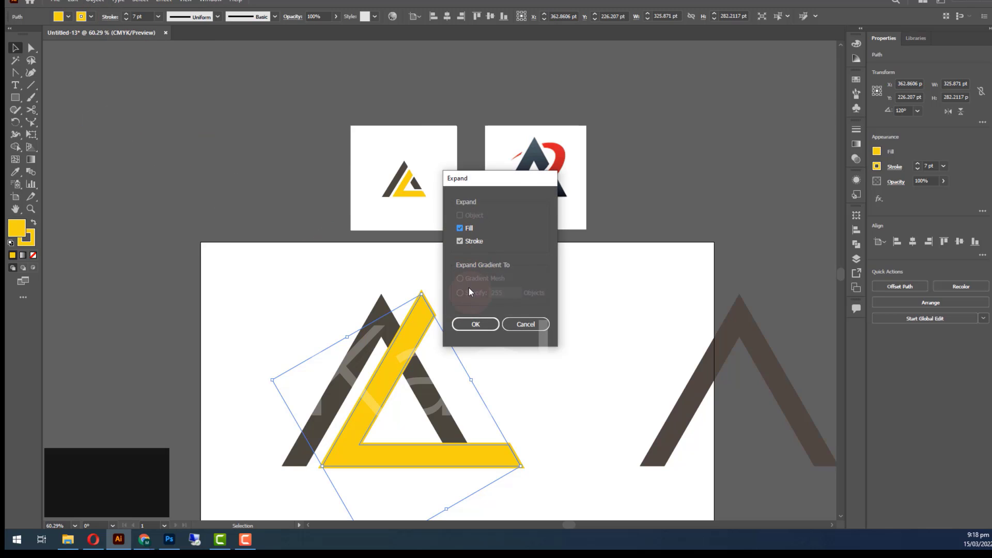
{"action": "left_click", "coordinate": [474, 324]}
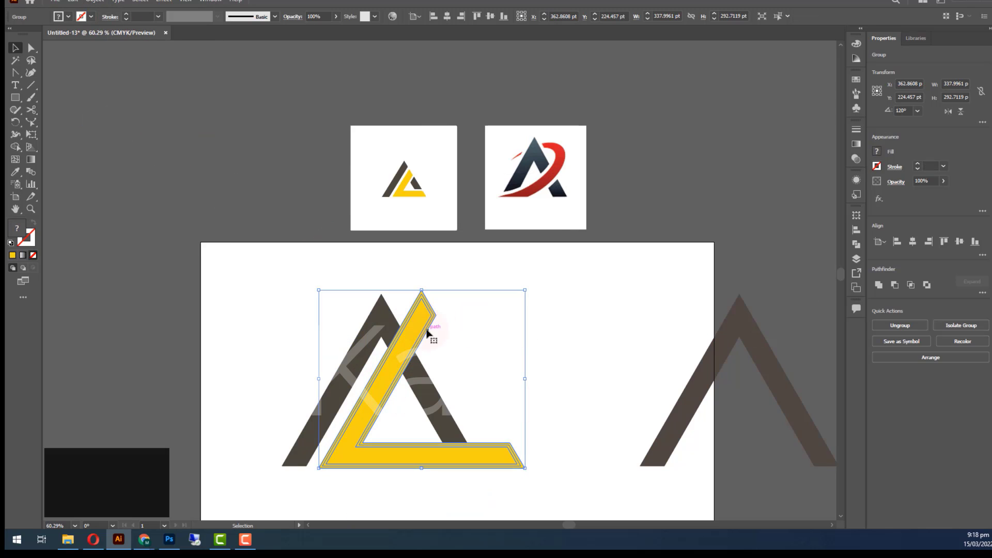
{"action": "left_click", "coordinate": [878, 285]}
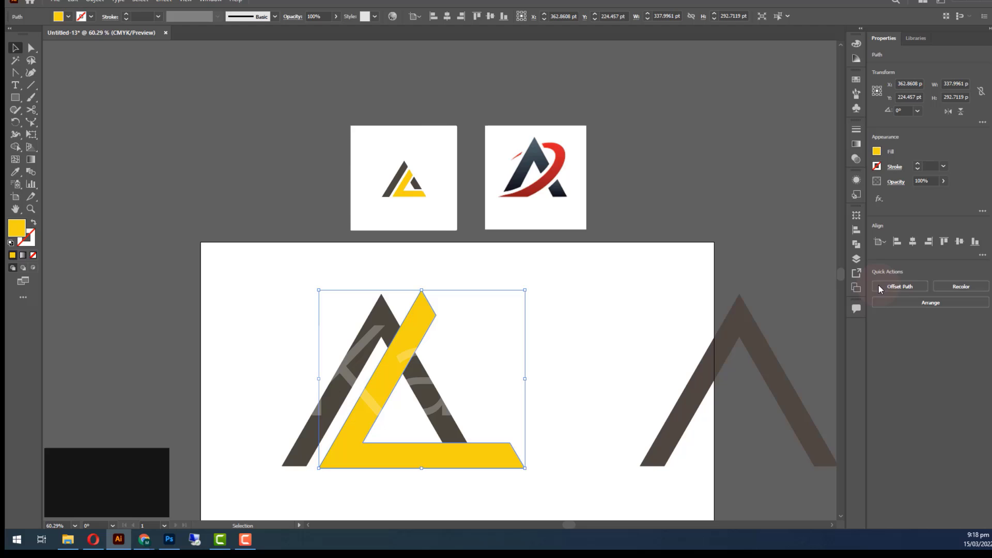
Thicken the dark A shape with a 7 pt stroke, matching the weight used on the yellow shape.
{"action": "left_click", "coordinate": [291, 349]}
{"action": "left_click", "coordinate": [354, 358]}
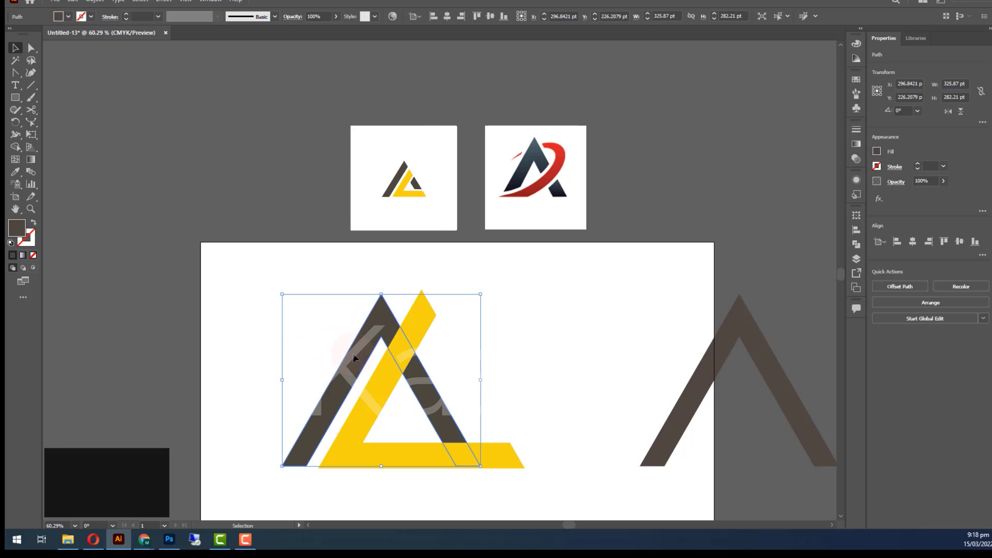
{"action": "left_click", "coordinate": [126, 14]}
{"action": "left_click", "coordinate": [126, 14]}
{"action": "left_click", "coordinate": [126, 14]}
{"action": "left_click", "coordinate": [126, 14]}
{"action": "left_click", "coordinate": [126, 14]}
{"action": "left_click", "coordinate": [126, 14]}
{"action": "left_click", "coordinate": [126, 14]}
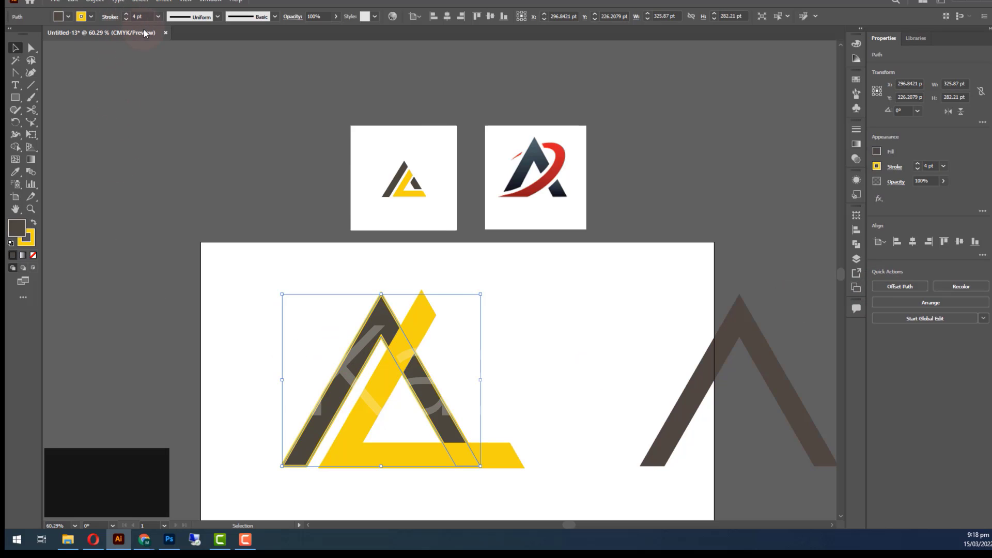
{"action": "left_click", "coordinate": [126, 14]}
{"action": "left_click", "coordinate": [126, 14]}
{"action": "left_click", "coordinate": [126, 14]}
{"action": "double_click", "coordinate": [136, 17]}
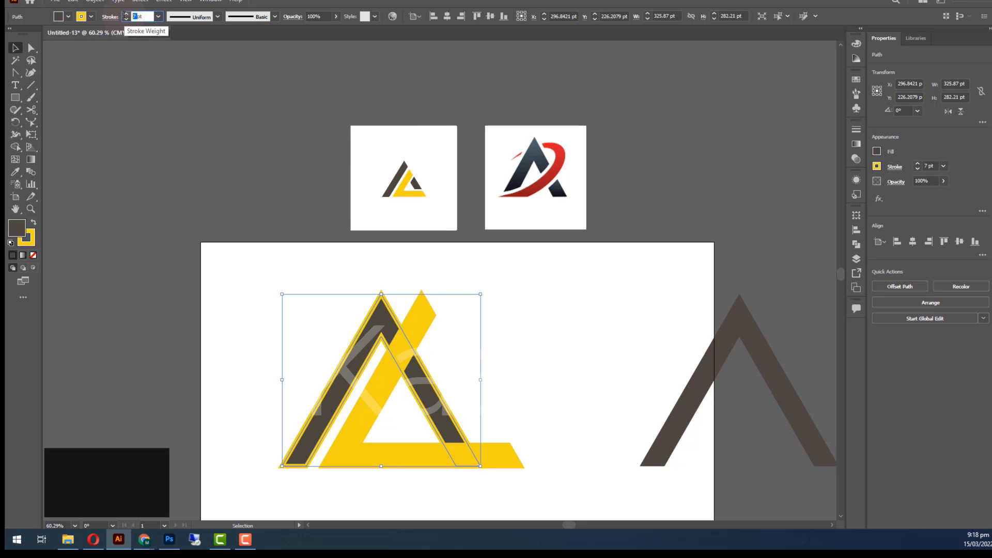
Copy the dark grey hex code 4B473F from the current fill colour.
{"action": "left_click", "coordinate": [154, 83]}
{"action": "double_click", "coordinate": [18, 228]}
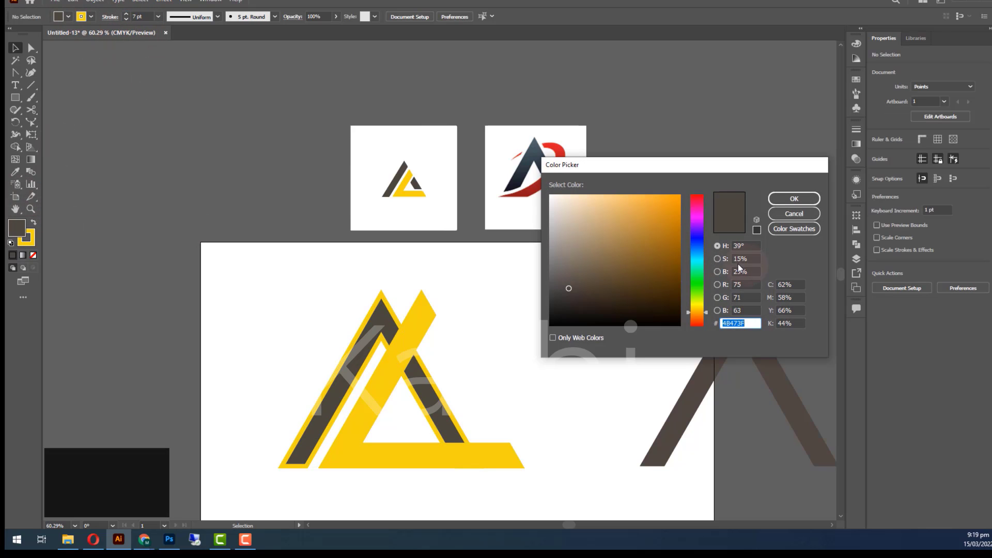
{"action": "right_click", "coordinate": [739, 324]}
{"action": "left_click", "coordinate": [751, 360]}
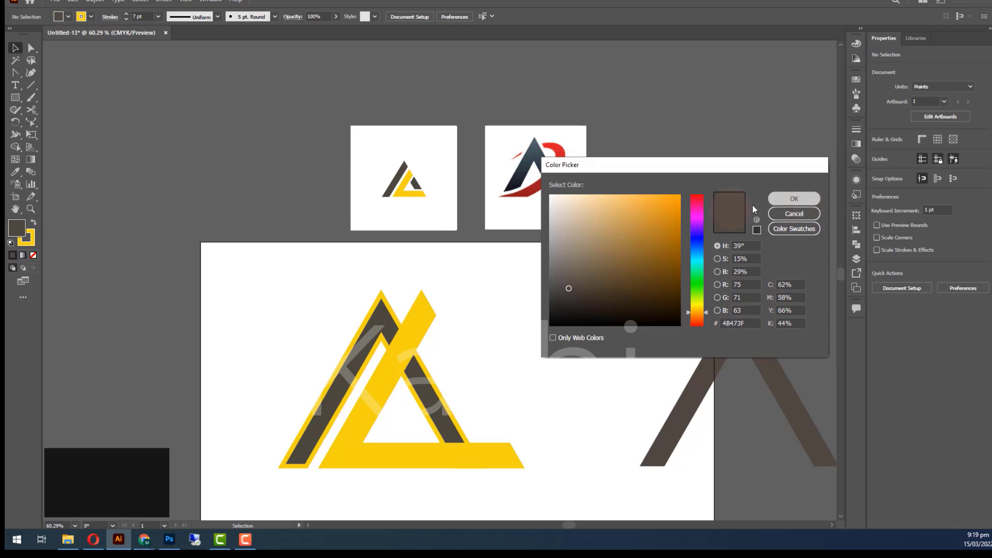
{"action": "left_click", "coordinate": [794, 198]}
Try to apply the copied hex code 4B473F as the stroke colour with nothing selected.
{"action": "double_click", "coordinate": [32, 244]}
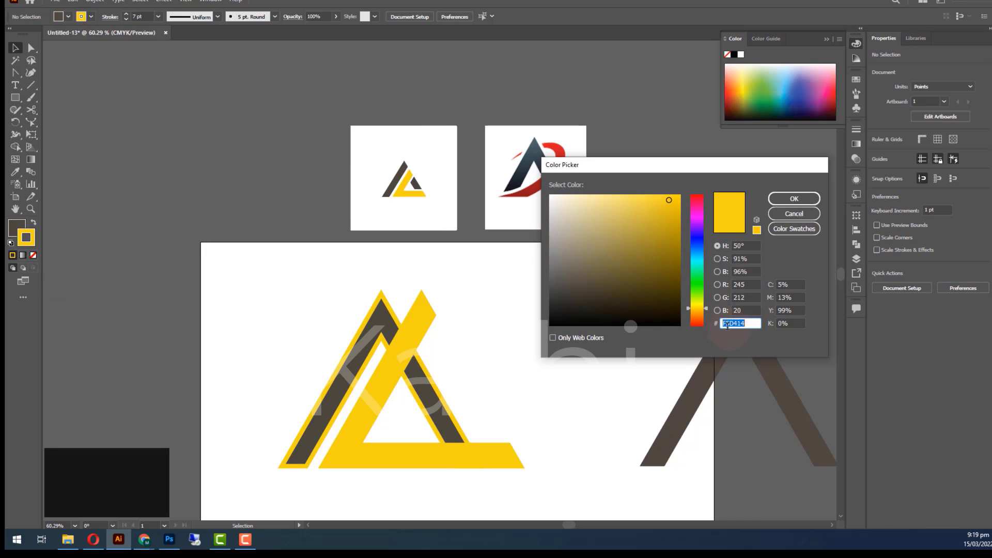
{"action": "right_click", "coordinate": [734, 324]}
{"action": "left_click", "coordinate": [759, 369]}
{"action": "left_click", "coordinate": [794, 199]}
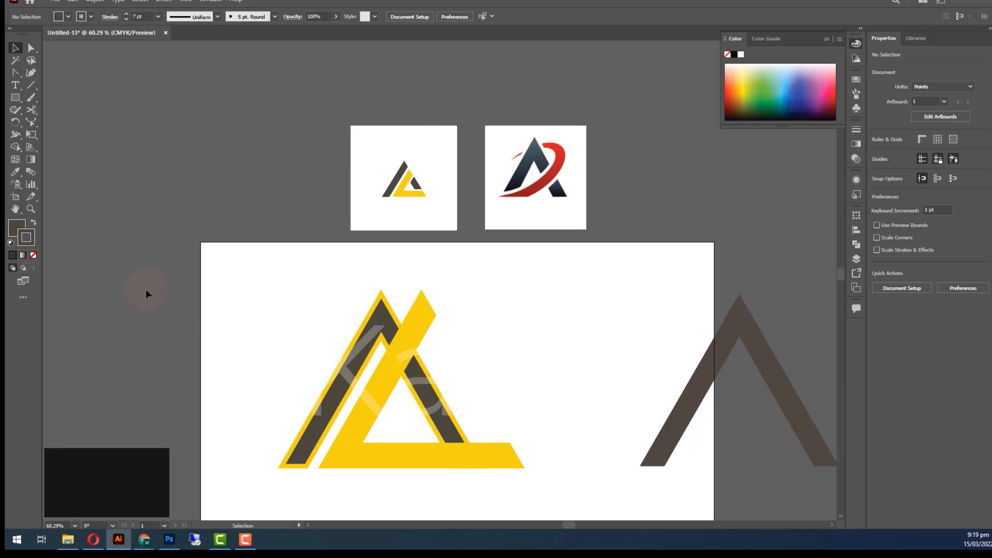
Set the dark A's stroke colour to hex 4B473F so it matches its fill.
{"action": "left_click", "coordinate": [344, 346]}
{"action": "double_click", "coordinate": [32, 244]}
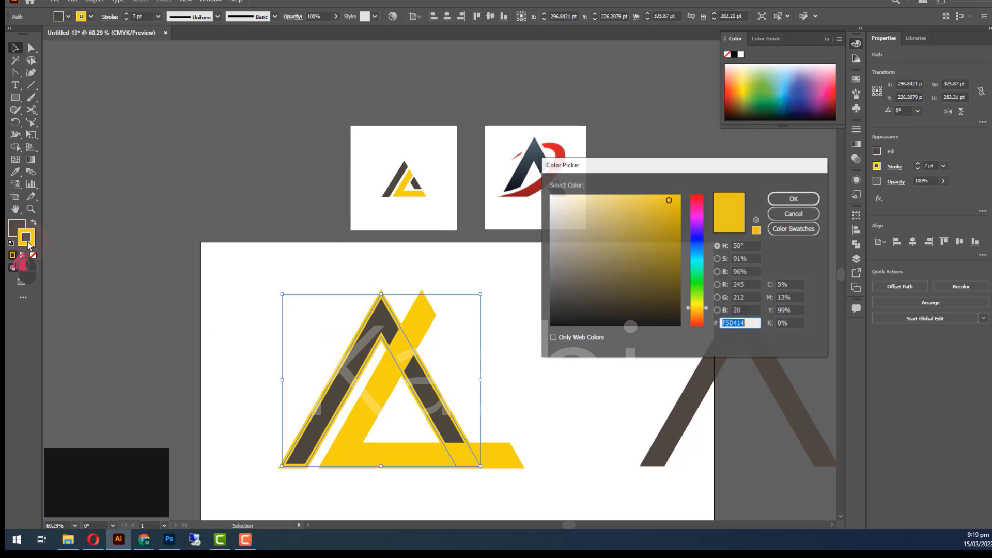
{"action": "right_click", "coordinate": [732, 323]}
{"action": "left_click", "coordinate": [757, 369]}
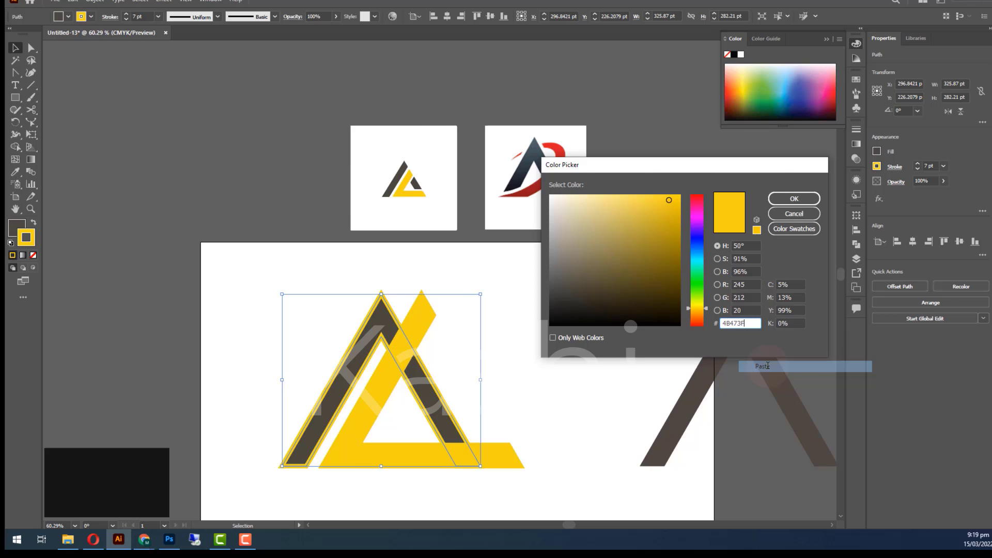
{"action": "left_click", "coordinate": [783, 205]}
{"action": "left_click", "coordinate": [300, 284]}
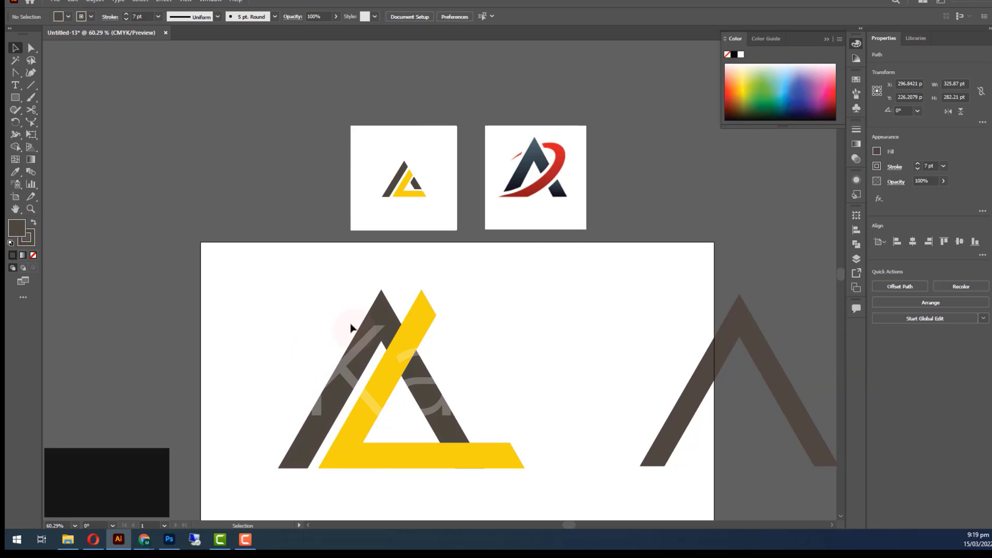
Expand the dark A's fill and stroke, and unite the pieces into one shape.
{"action": "left_click", "coordinate": [355, 338]}
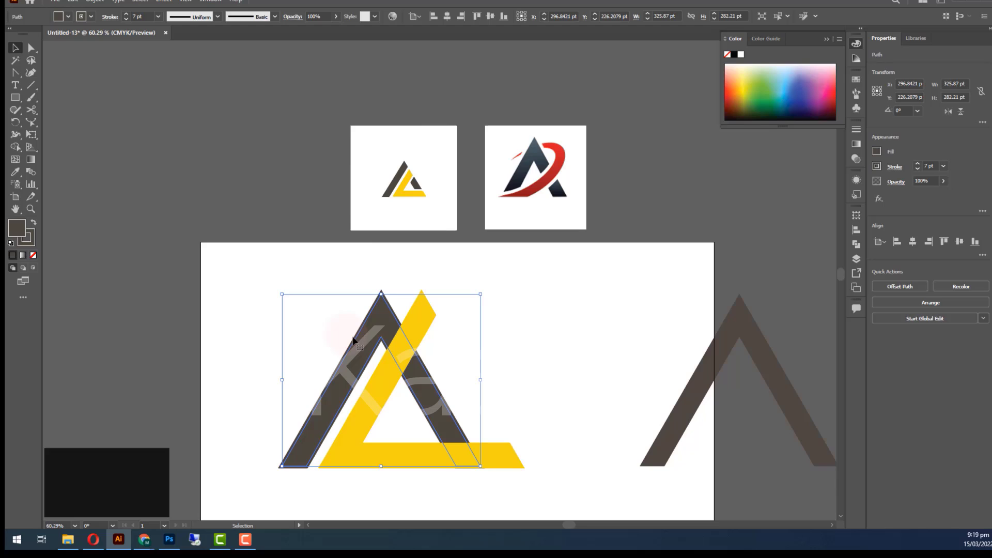
{"action": "left_click", "coordinate": [94, 3]}
{"action": "left_click", "coordinate": [137, 129]}
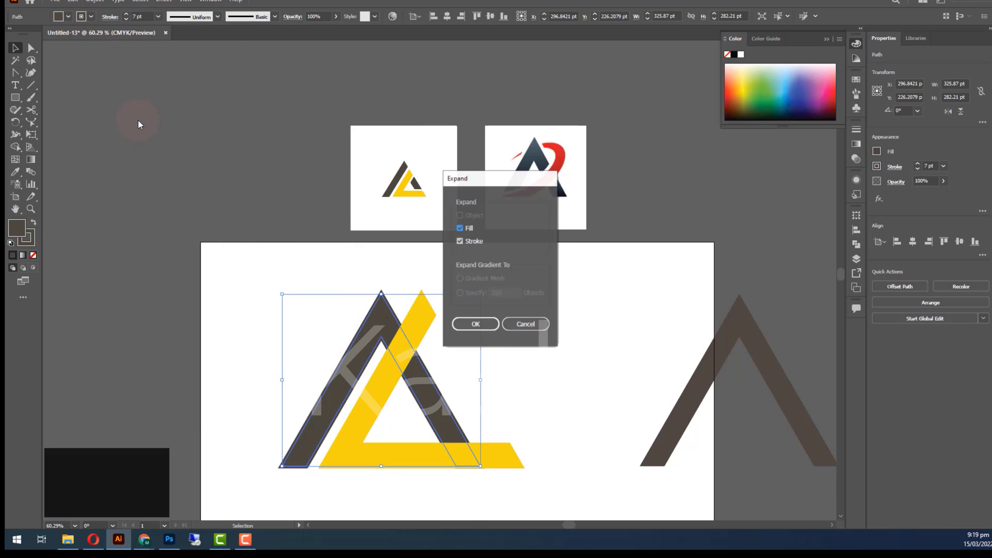
{"action": "left_click", "coordinate": [476, 324]}
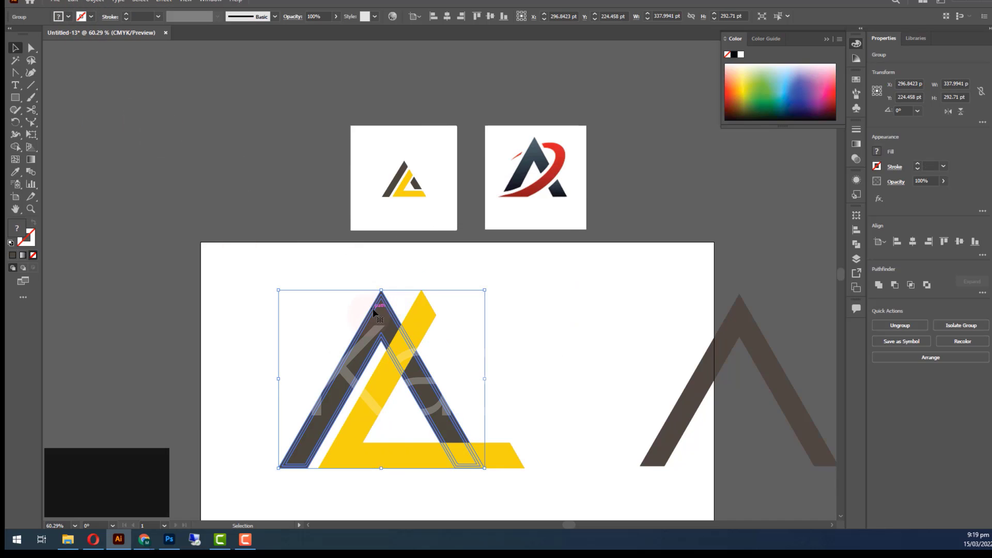
{"action": "left_click", "coordinate": [877, 285]}
{"action": "left_click", "coordinate": [573, 341]}
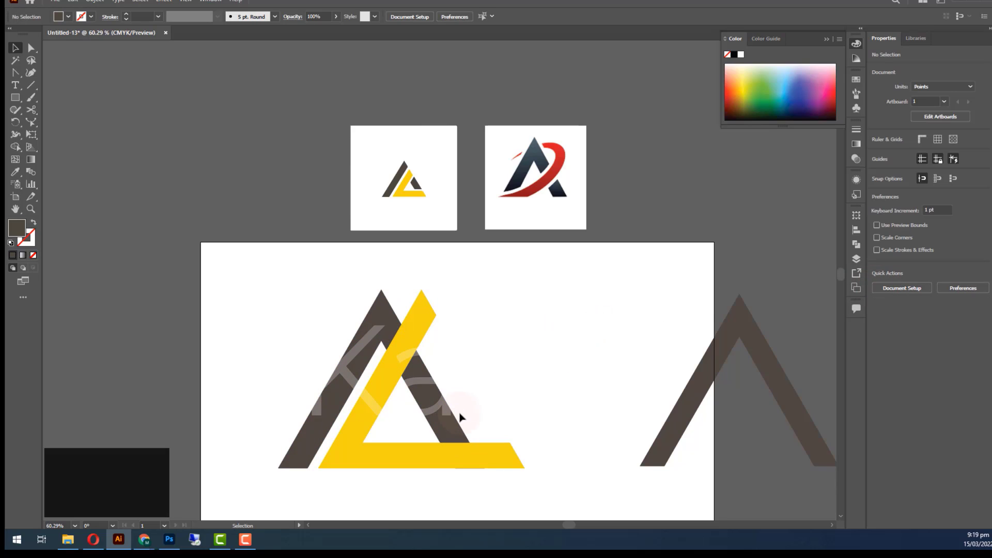
With Shape Builder, remove the yellow ends protruding beyond the dark A and merge the remaining yellow regions into one shape.
{"action": "left_click_drag", "start_coordinate": [276, 339], "coordinate": [487, 460]}
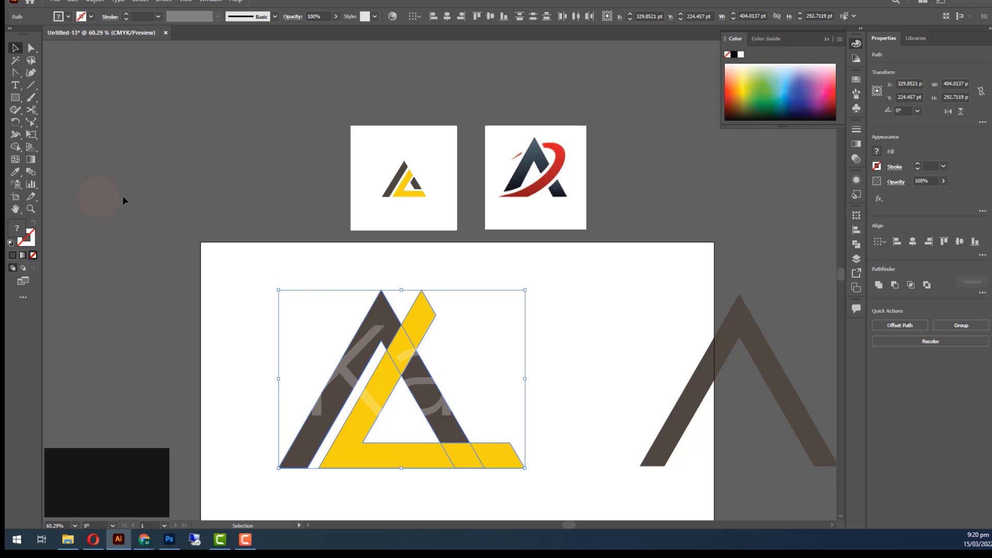
{"action": "left_click", "coordinate": [16, 147]}
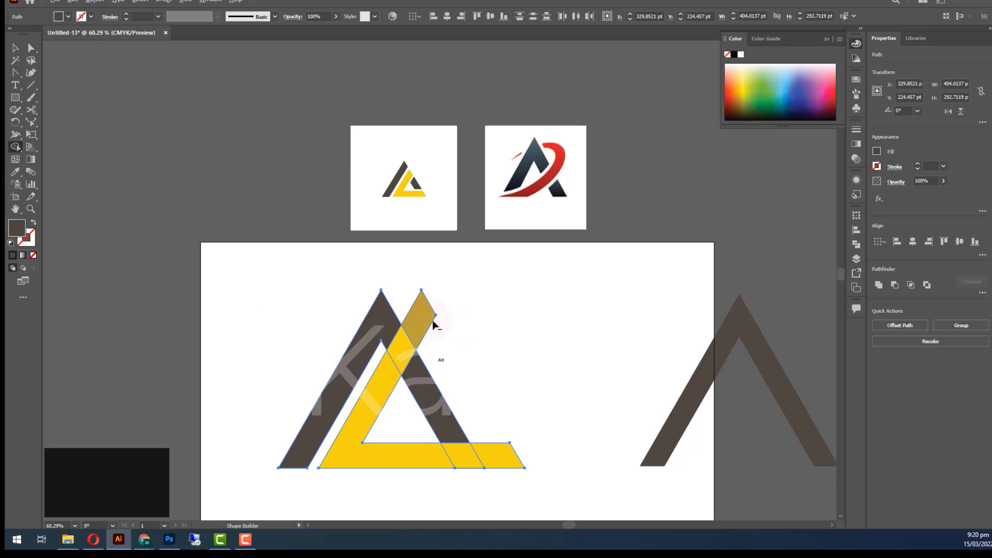
{"action": "left_click", "coordinate": [506, 457], "text": "alt"}
{"action": "mouse_move", "coordinate": [468, 457]}
{"action": "left_mouse_down"}
{"action": "mouse_move", "coordinate": [349, 459]}
{"action": "mouse_move", "coordinate": [347, 442]}
{"action": "mouse_move", "coordinate": [401, 347]}
{"action": "left_mouse_up"}
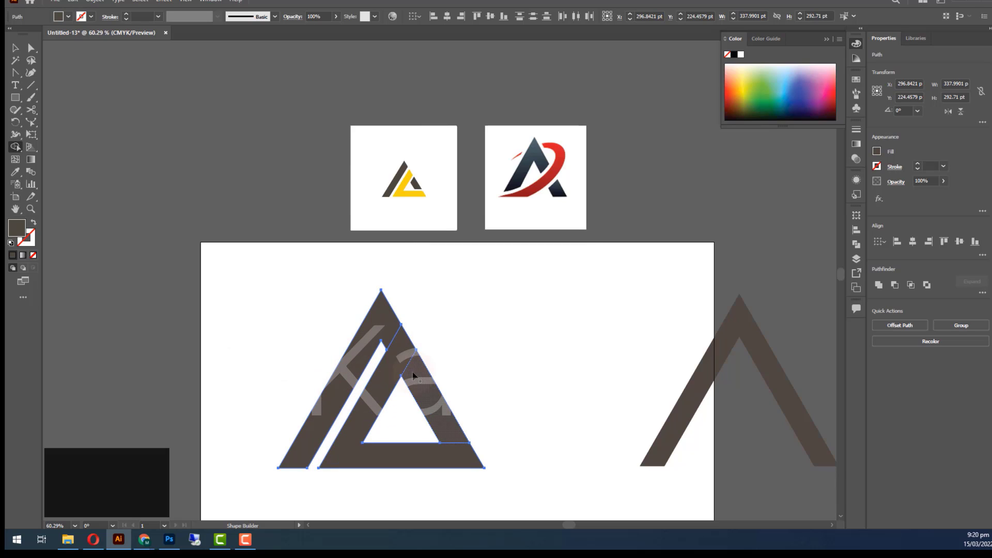
{"action": "left_click", "coordinate": [16, 52]}
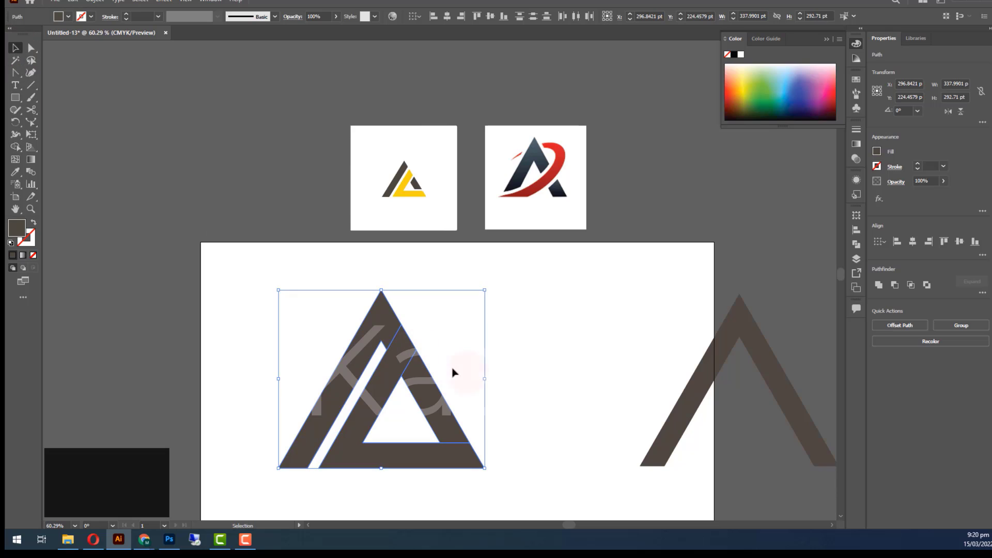
Colour the merged inner shape with the yellow sampled from the yellow-and-grey reference logo.
{"action": "left_click", "coordinate": [452, 368]}
{"action": "left_click", "coordinate": [398, 373]}
{"action": "left_click", "coordinate": [15, 171]}
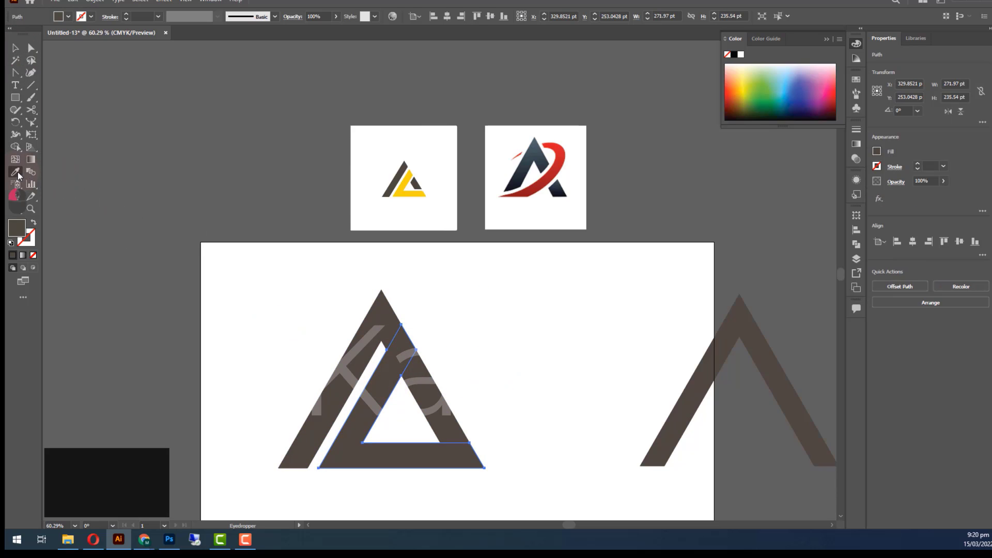
{"action": "left_click", "coordinate": [403, 190]}
{"action": "left_click", "coordinate": [18, 52]}
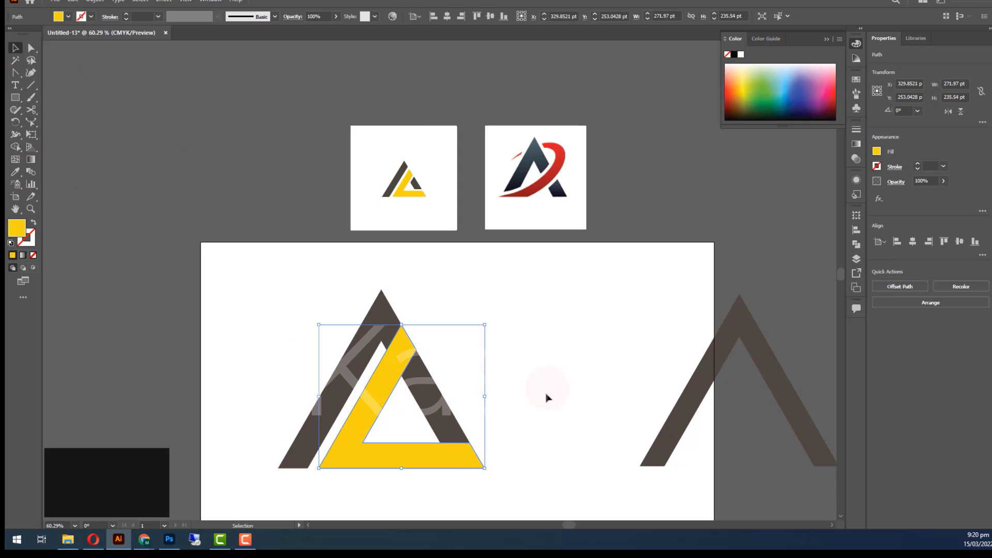
{"action": "left_click", "coordinate": [548, 398]}
Copy the yellow inner shape and paste the duplicate directly in front of it.
{"action": "scroll", "coordinate": [394, 410], "scroll_direction": "up", "scroll_amount": 1}
{"action": "left_click_drag", "start_coordinate": [441, 313], "coordinate": [419, 377]}
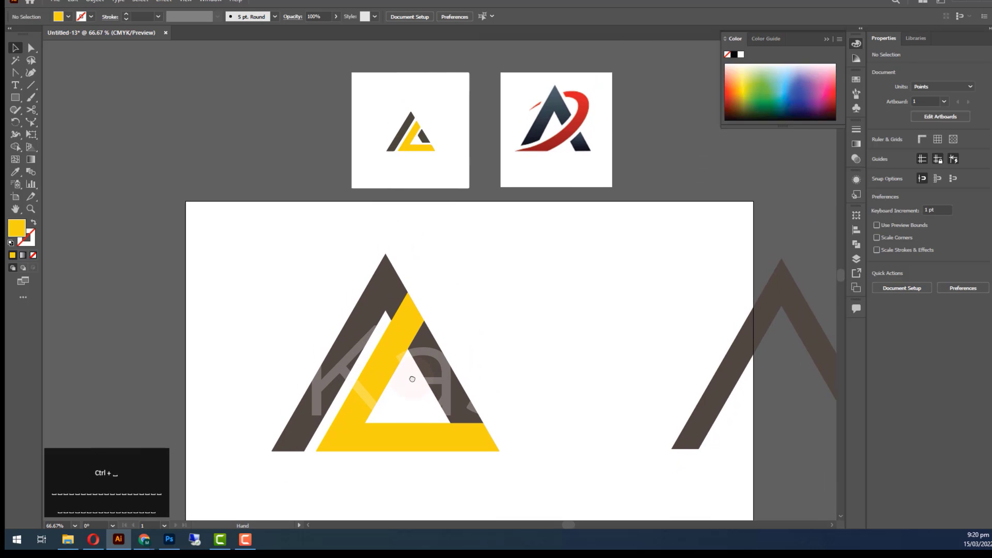
{"action": "left_click", "coordinate": [395, 302]}
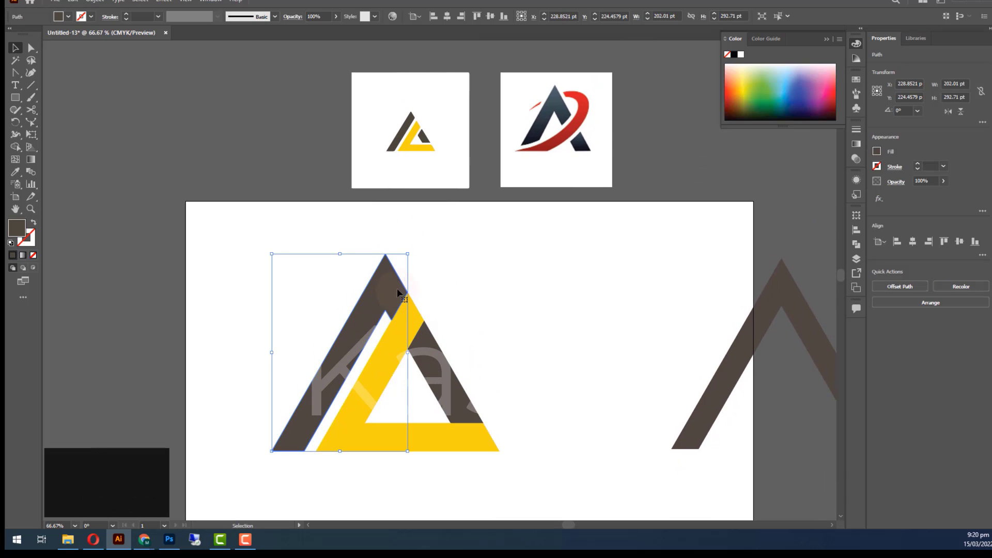
{"action": "left_click", "coordinate": [483, 303]}
{"action": "right_click", "coordinate": [397, 339]}
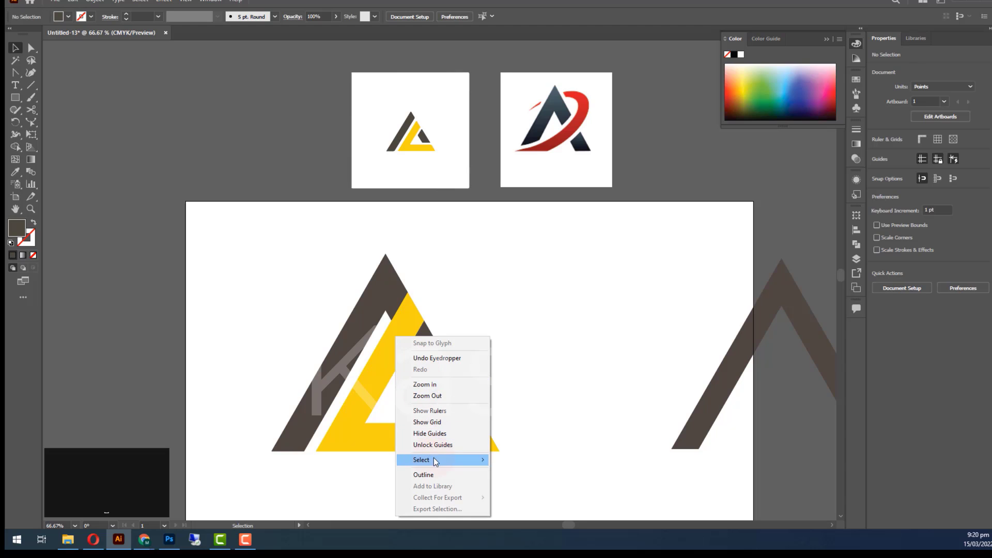
{"action": "left_click", "coordinate": [73, 2]}
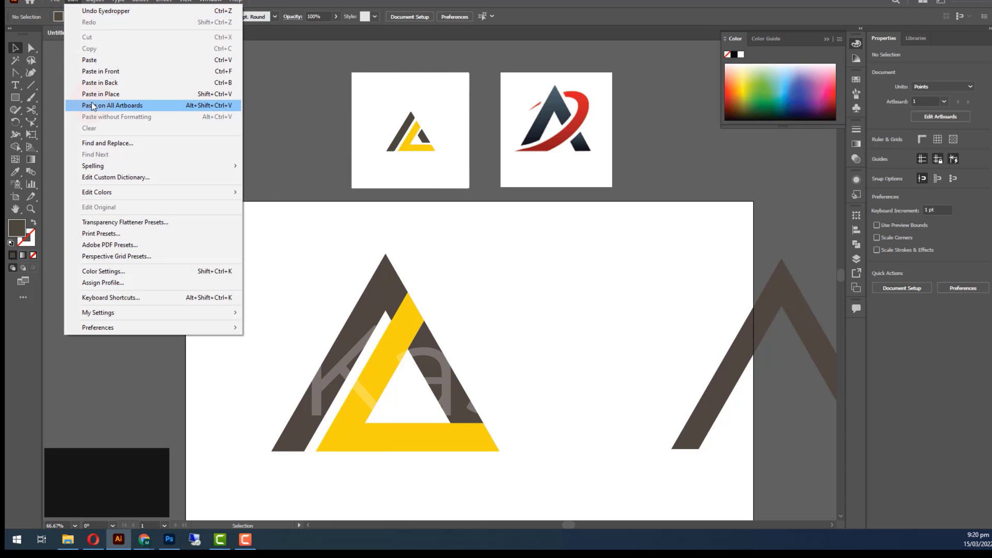
{"action": "left_click", "coordinate": [412, 317]}
{"action": "left_click", "coordinate": [73, 2]}
{"action": "left_click", "coordinate": [88, 49]}
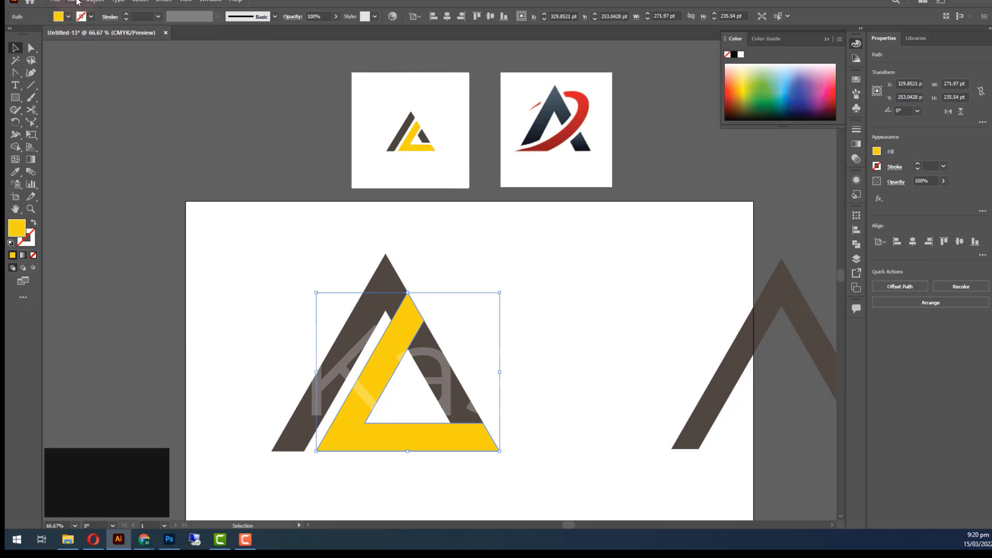
{"action": "left_click", "coordinate": [73, 2]}
{"action": "left_click", "coordinate": [88, 71]}
{"action": "left_click", "coordinate": [514, 308]}
Move the front yellow copy about 8.5 pt left and 16 pt up so its slanted edge meets the dark leg's inner edge.
{"action": "scroll", "coordinate": [513, 308], "scroll_direction": "up", "scroll_amount": 5}
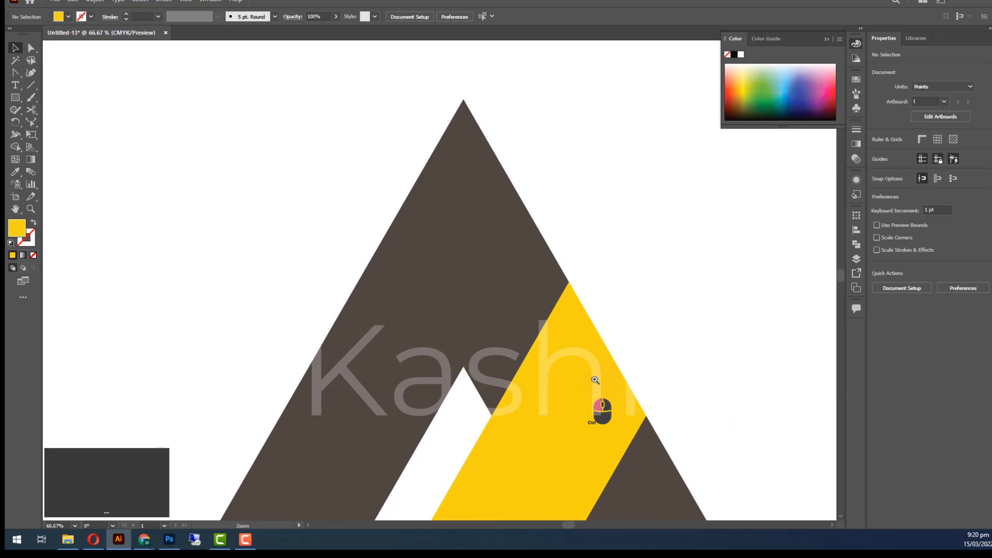
{"action": "left_click_drag", "start_coordinate": [594, 405], "coordinate": [405, 332]}
{"action": "left_click", "coordinate": [405, 331]}
{"action": "left_click_drag", "start_coordinate": [340, 441], "coordinate": [308, 381]}
{"action": "scroll", "coordinate": [392, 281], "scroll_direction": "down", "scroll_amount": 5}
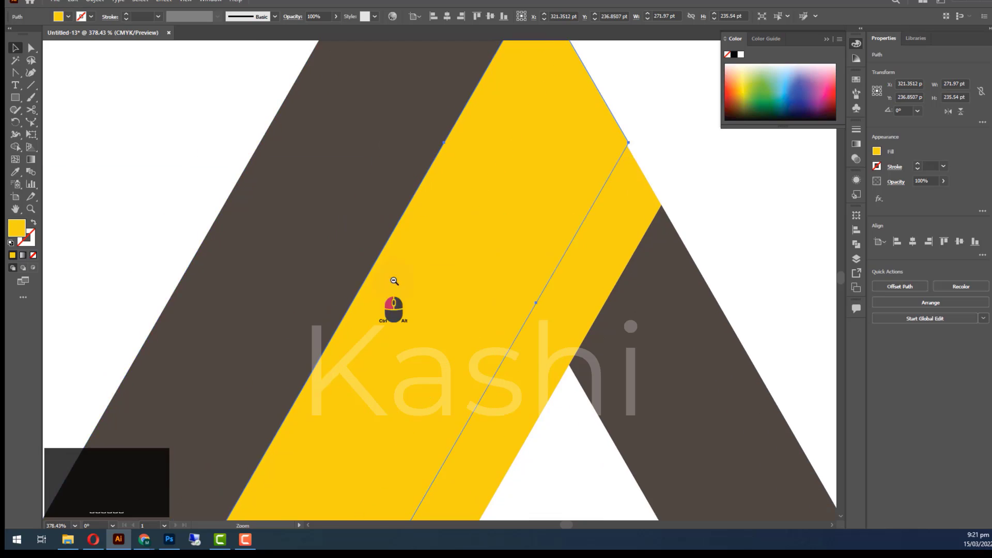
{"action": "left_click_drag", "start_coordinate": [464, 402], "coordinate": [442, 314]}
{"action": "left_click_drag", "start_coordinate": [383, 357], "coordinate": [719, 375]}
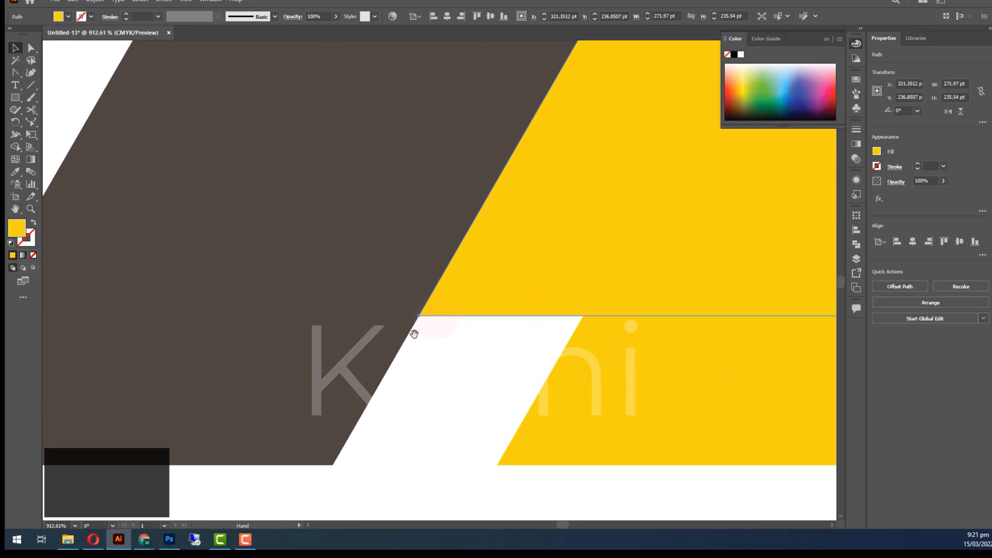
{"action": "left_click_drag", "start_coordinate": [414, 334], "coordinate": [296, 499]}
{"action": "key", "text": "ctrl+minus"}
{"action": "key", "text": "ctrl+minus"}
{"action": "key", "text": "ctrl+minus"}
{"action": "key", "text": "ctrl+minus"}
{"action": "key", "text": "ctrl+minus"}
{"action": "key", "text": "ctrl+minus"}
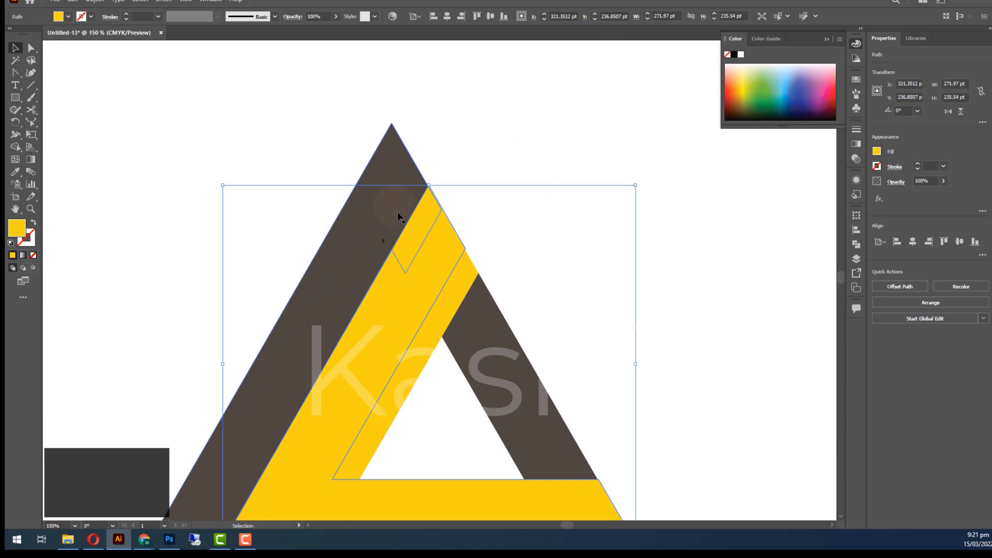
With Shape Builder, remove the front yellow copy and its overlap with the dark left leg to open a gap beside the remaining yellow shape.
{"action": "left_click", "coordinate": [381, 182], "text": "shift"}
{"action": "left_click", "coordinate": [16, 147]}
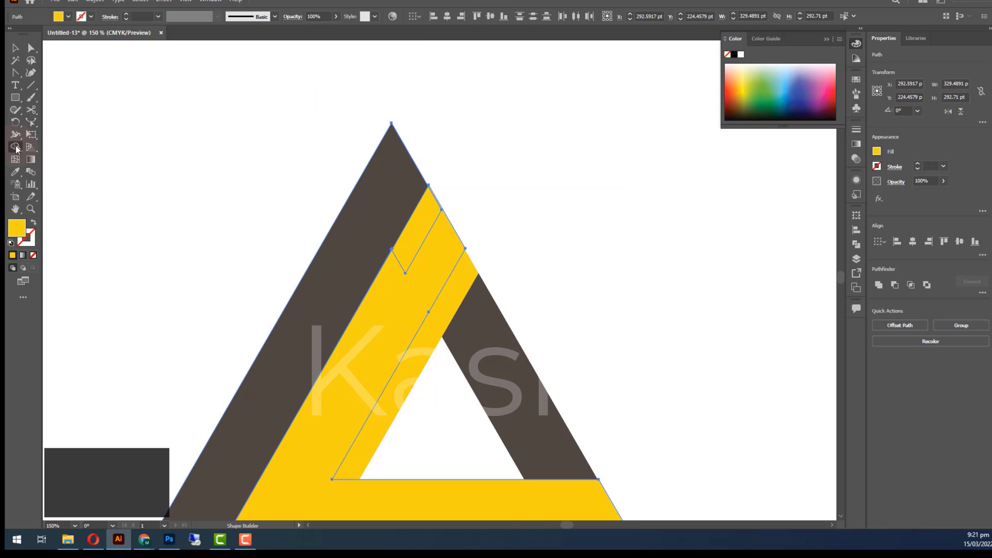
{"action": "left_click_drag", "start_coordinate": [424, 220], "coordinate": [397, 264]}
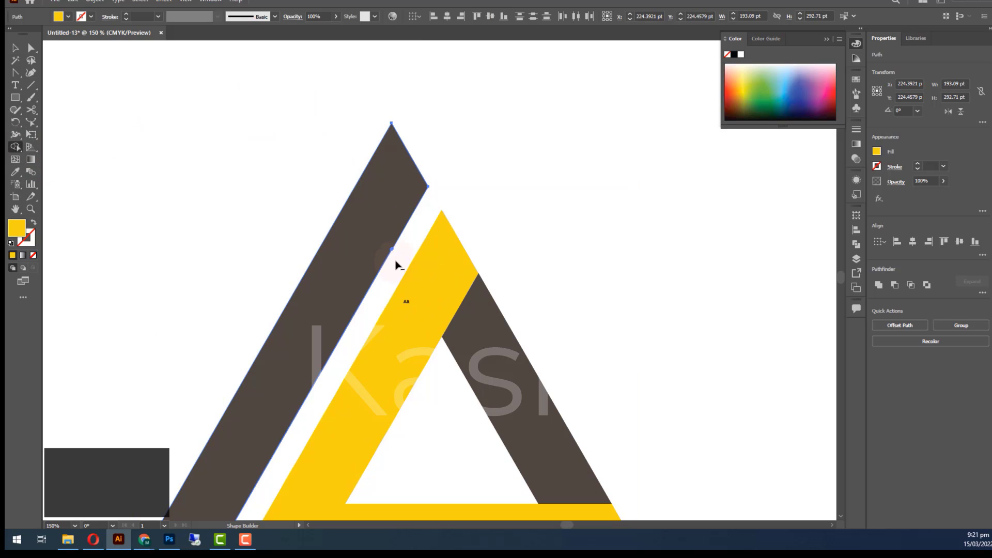
{"action": "left_click", "coordinate": [11, 48]}
{"action": "left_click", "coordinate": [567, 210]}
Create an offset path of 5 pt with miter joins around the yellow shape.
{"action": "left_click", "coordinate": [432, 299], "text": "ctrl+alt"}
{"action": "left_click", "coordinate": [432, 299], "text": "ctrl+alt"}
{"action": "left_click", "coordinate": [432, 299], "text": "ctrl+alt"}
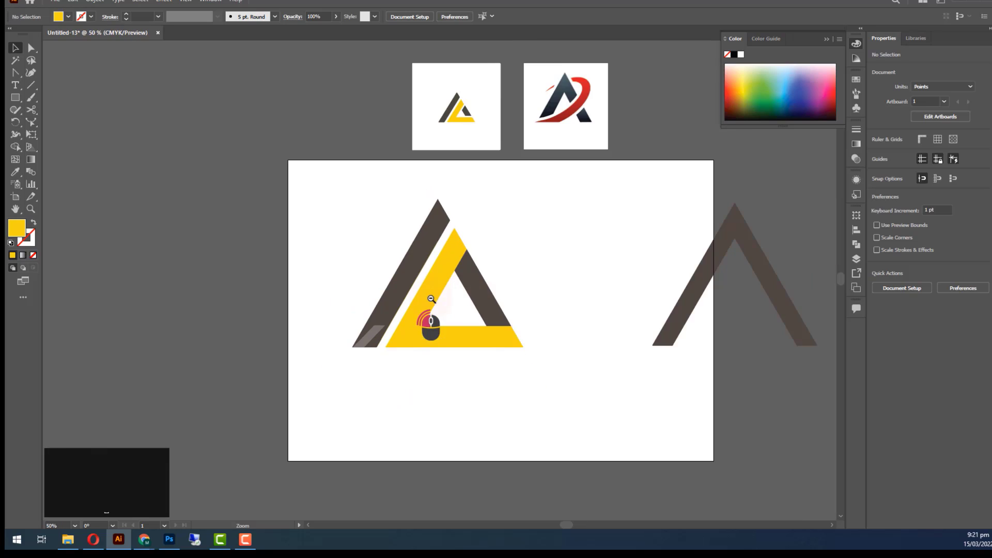
{"action": "left_click_drag", "start_coordinate": [521, 294], "coordinate": [448, 287]}
{"action": "left_click", "coordinate": [372, 332]}
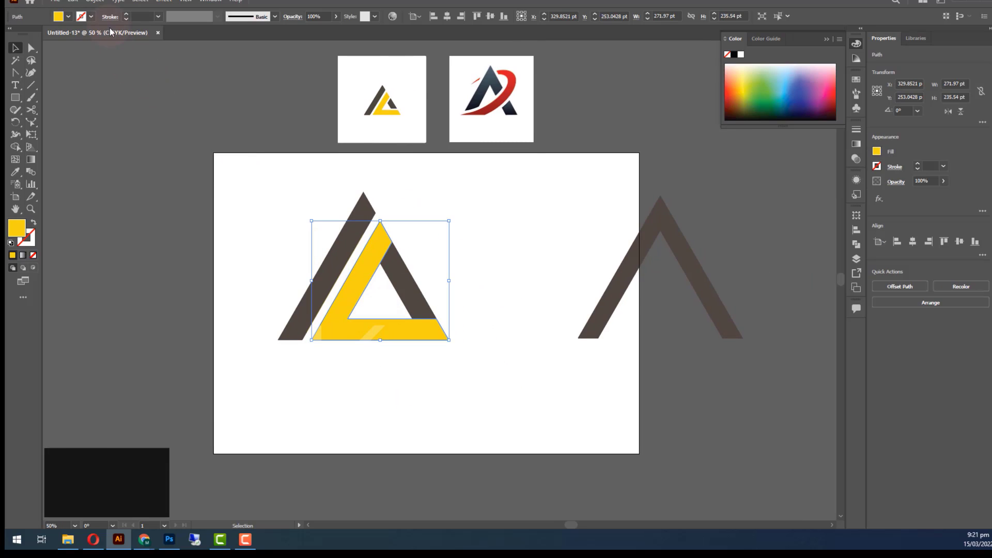
{"action": "left_click", "coordinate": [97, 1]}
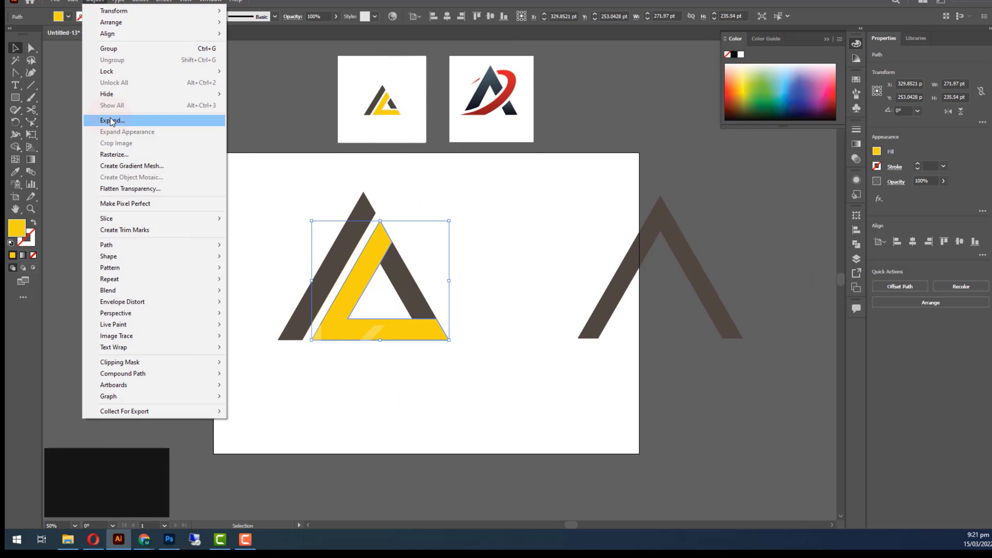
{"action": "left_click", "coordinate": [111, 120]}
{"action": "left_click", "coordinate": [90, 3]}
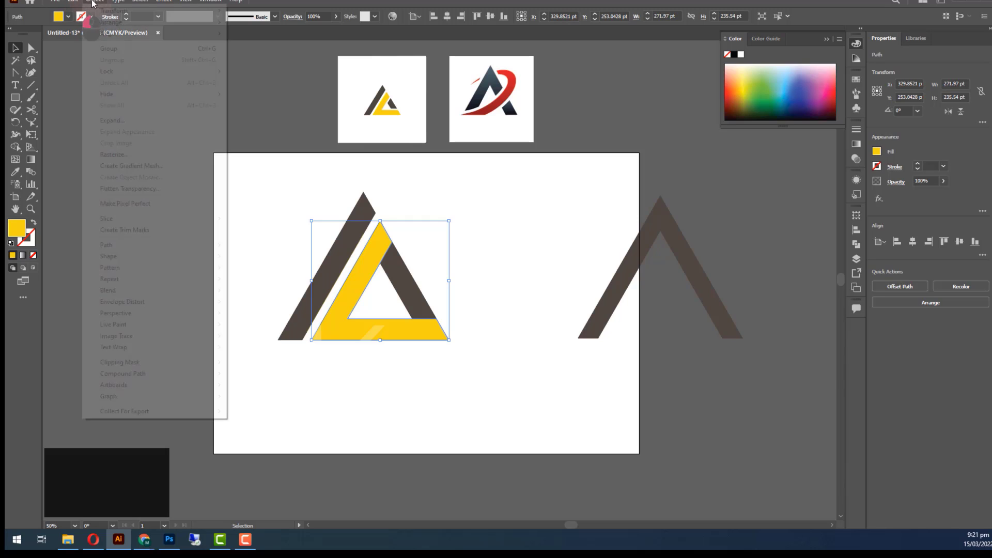
{"action": "mouse_move", "coordinate": [134, 245]}
{"action": "left_click", "coordinate": [259, 283]}
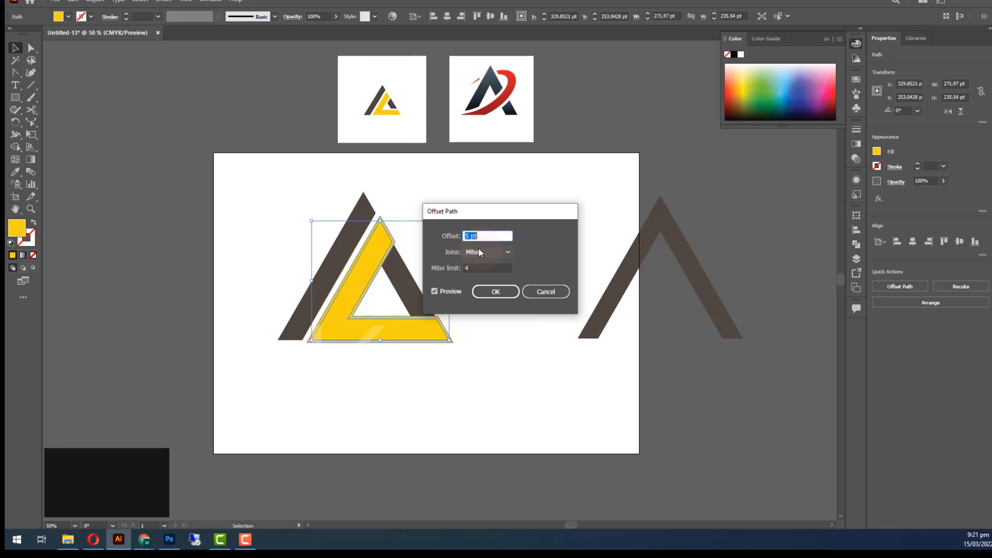
{"action": "left_click", "coordinate": [495, 293]}
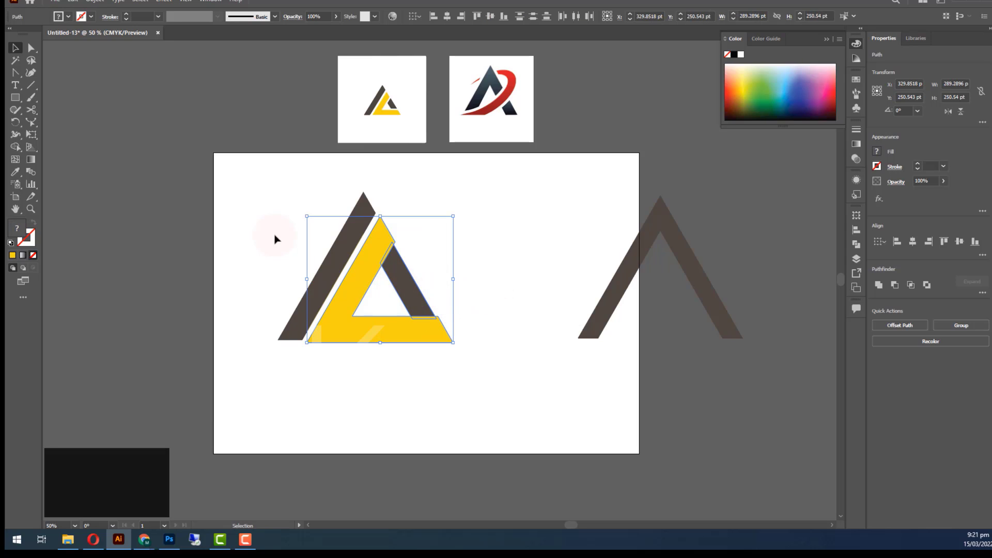
With Shape Builder, remove the offset copy and its overlap with the short dark right leg to open a gap around that leg.
{"action": "left_click", "coordinate": [25, 149]}
{"action": "scroll", "coordinate": [470, 310], "scroll_direction": "up", "scroll_amount": 5}
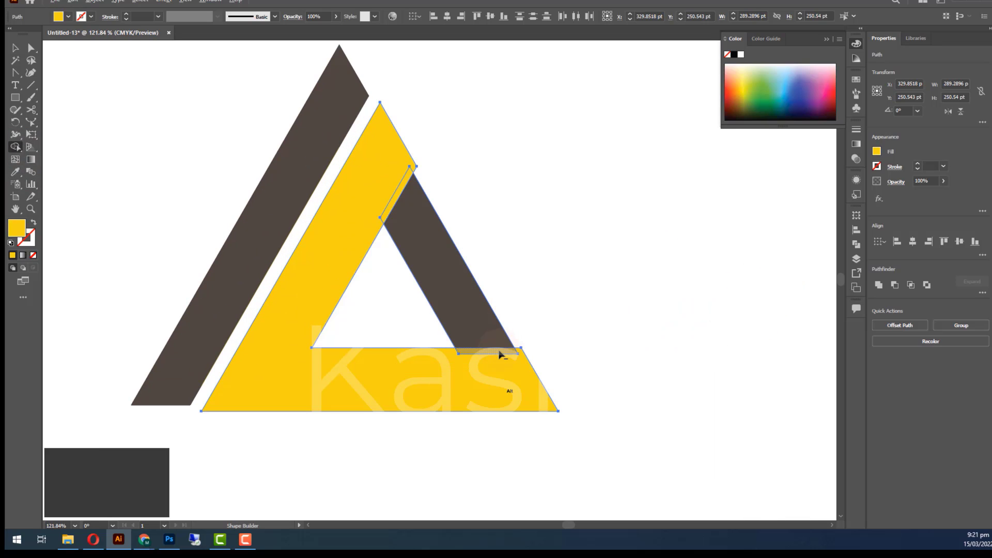
{"action": "left_click", "coordinate": [498, 387], "text": "alt"}
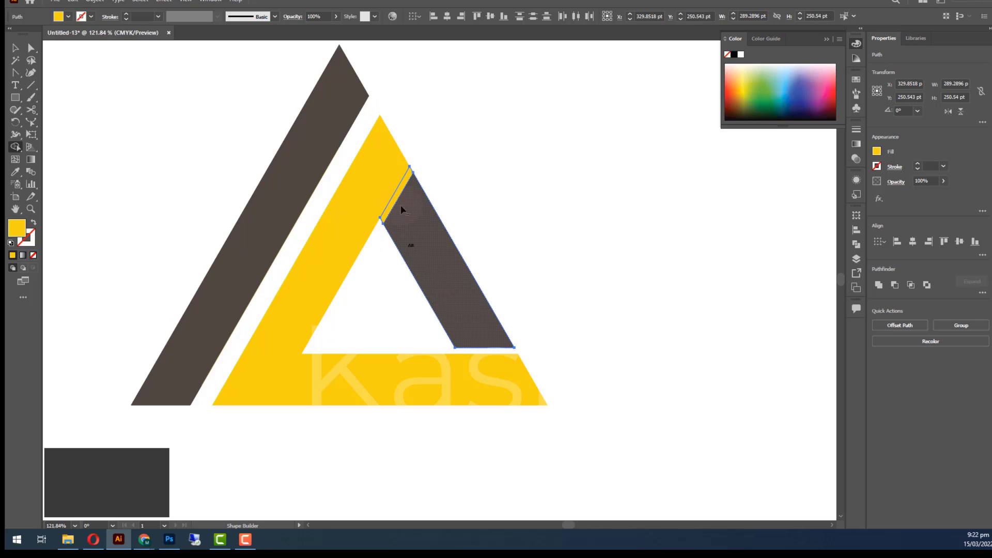
{"action": "left_click", "coordinate": [15, 47]}
{"action": "left_click", "coordinate": [517, 266]}
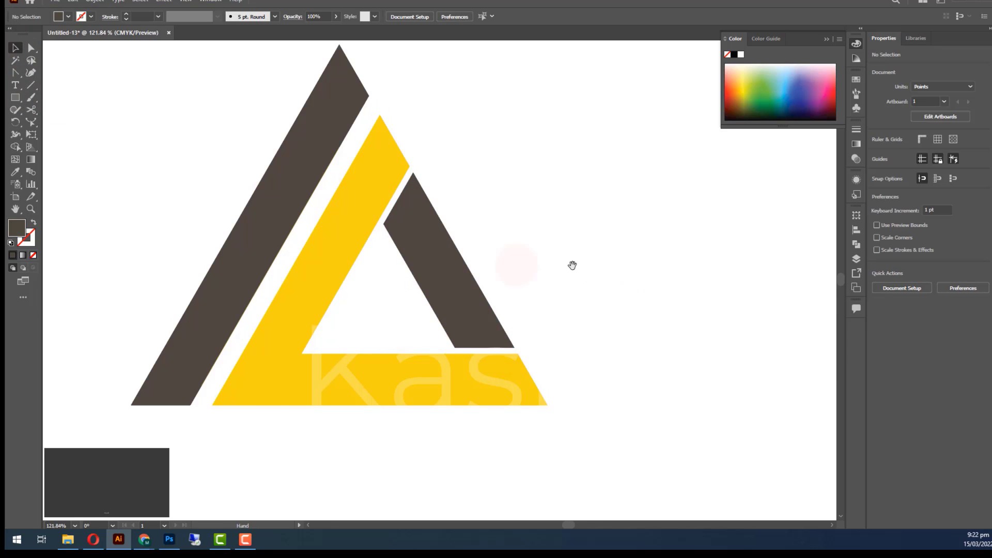
Select all the pieces of the finished yellow-and-grey logo and group them.
{"action": "scroll", "coordinate": [420, 288], "scroll_direction": "down", "scroll_amount": 5}
{"action": "scroll", "coordinate": [414, 286], "scroll_direction": "down", "scroll_amount": 1}
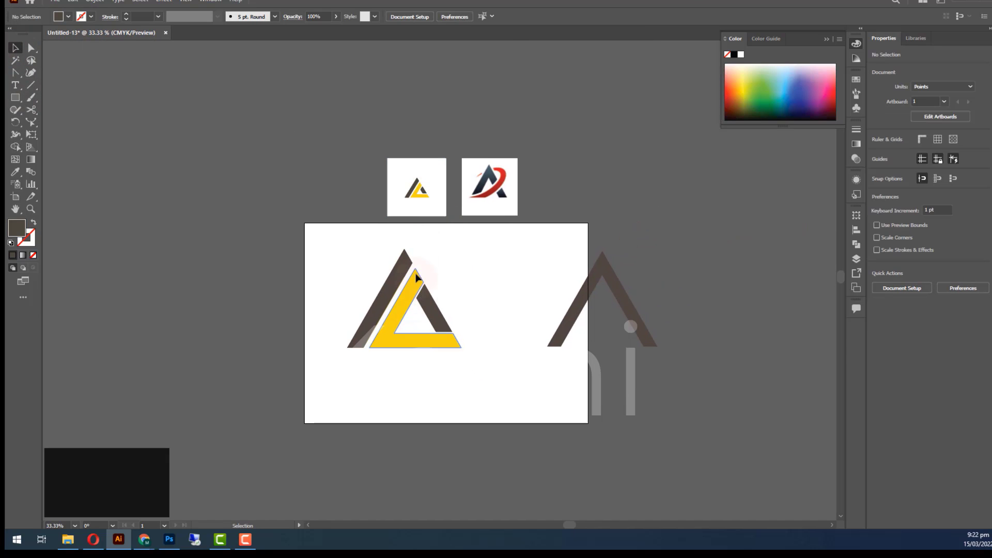
{"action": "left_click_drag", "start_coordinate": [347, 269], "coordinate": [478, 378]}
{"action": "right_click", "coordinate": [447, 342]}
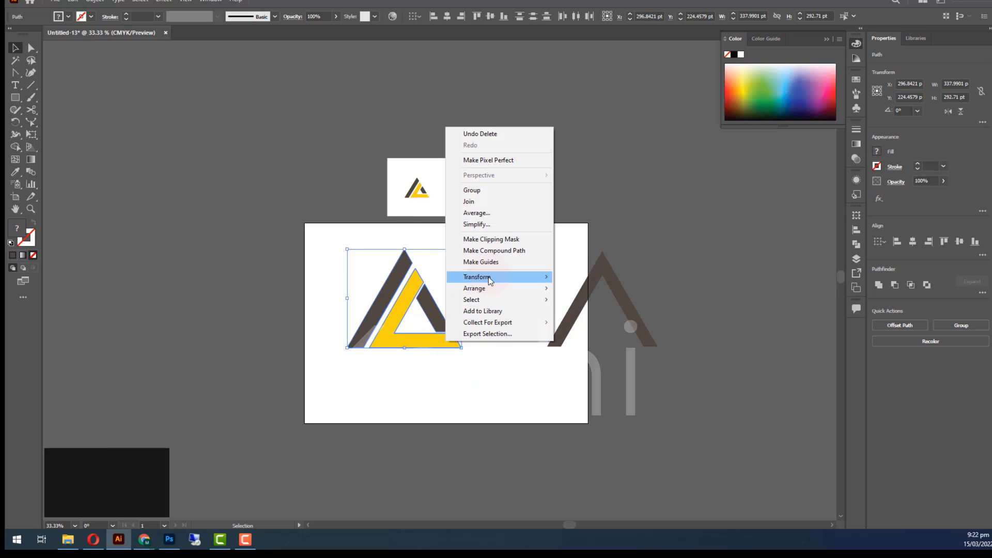
{"action": "left_click", "coordinate": [487, 202]}
{"action": "left_click", "coordinate": [483, 326]}
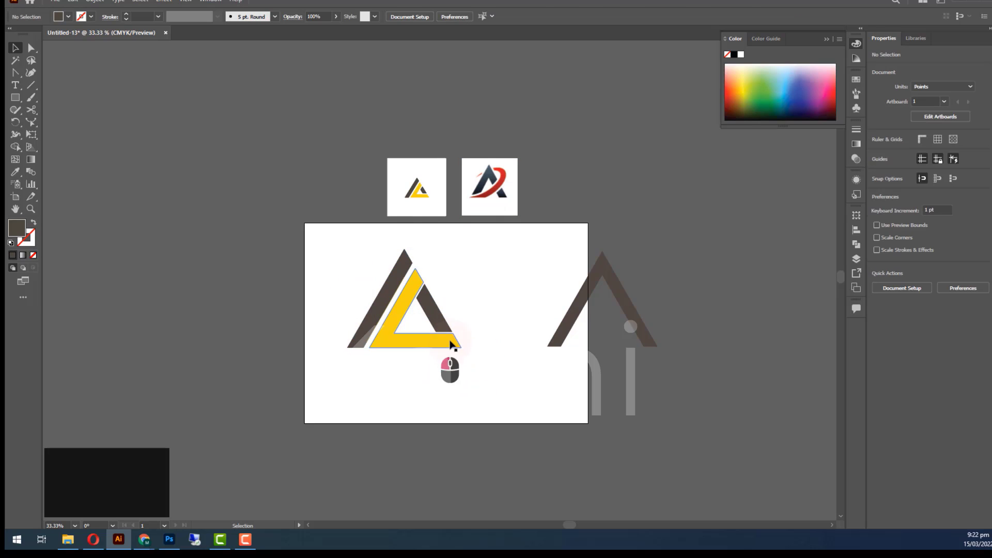
Move the finished yellow-and-grey logo left off the artboard and bring the spare dark A onto the artboard.
{"action": "left_click_drag", "start_coordinate": [450, 343], "coordinate": [275, 344]}
{"action": "left_click_drag", "start_coordinate": [572, 327], "coordinate": [459, 328]}
{"action": "left_click", "coordinate": [513, 254]}
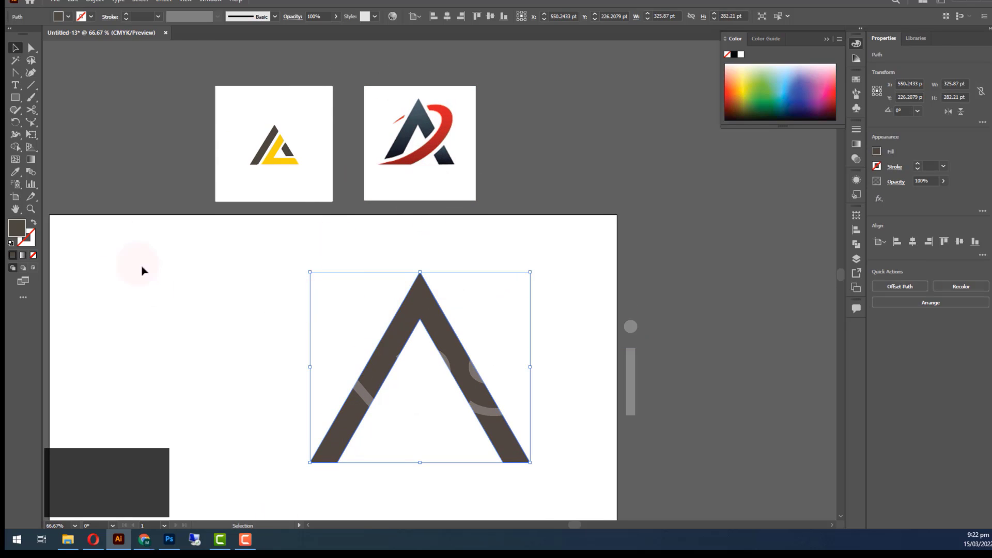
Lock the dark A shape on the artboard.
{"action": "left_click_drag", "start_coordinate": [15, 72], "coordinate": [52, 75]}
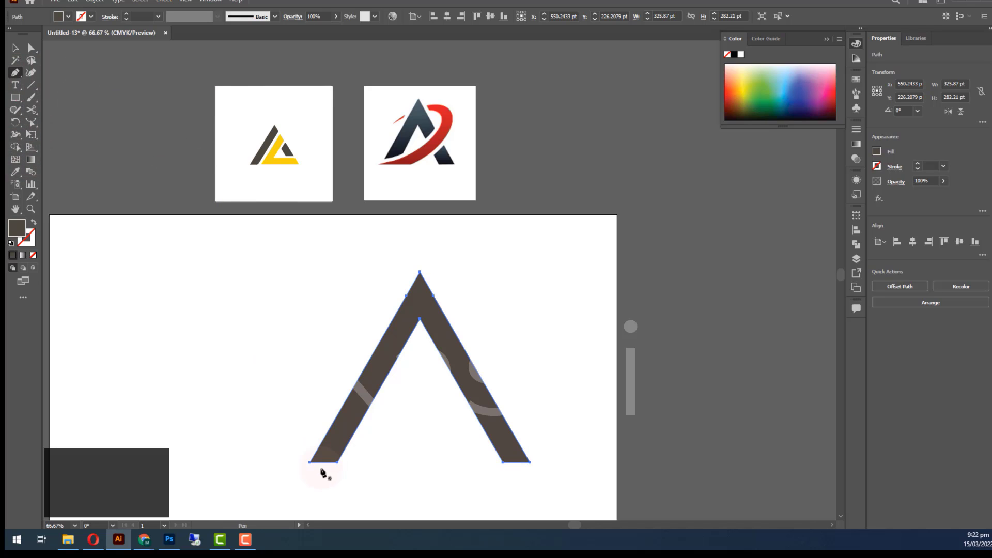
{"action": "left_click", "coordinate": [15, 48]}
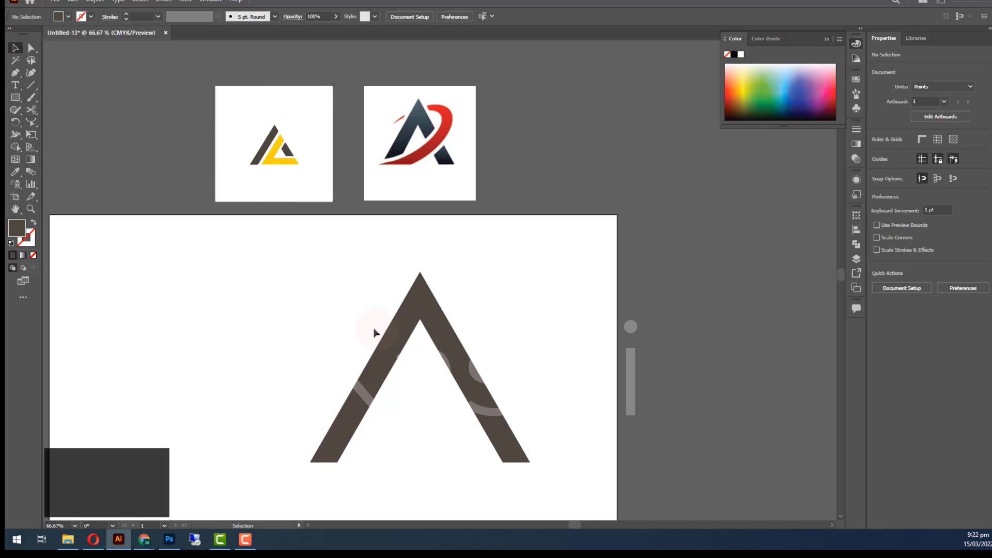
{"action": "left_click", "coordinate": [94, 4]}
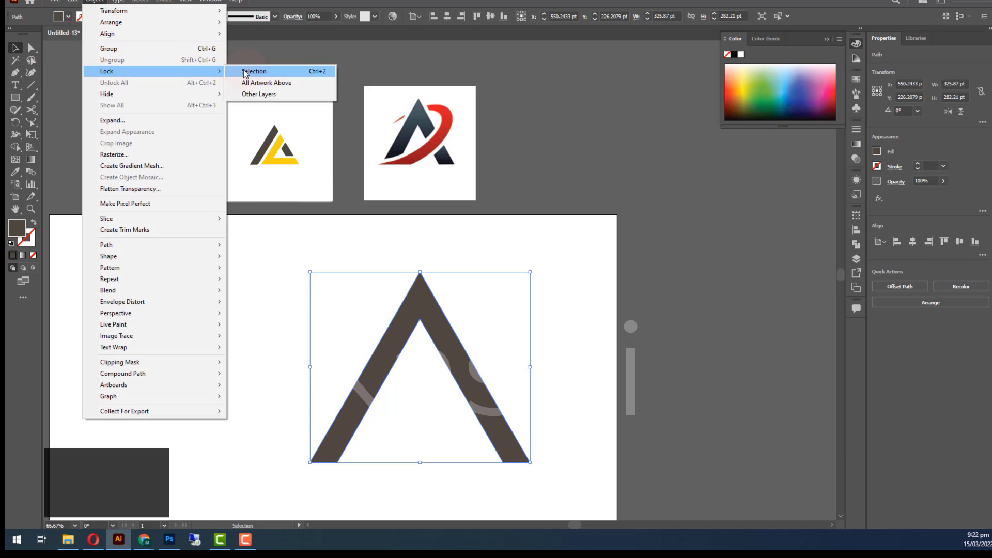
{"action": "left_click", "coordinate": [259, 70]}
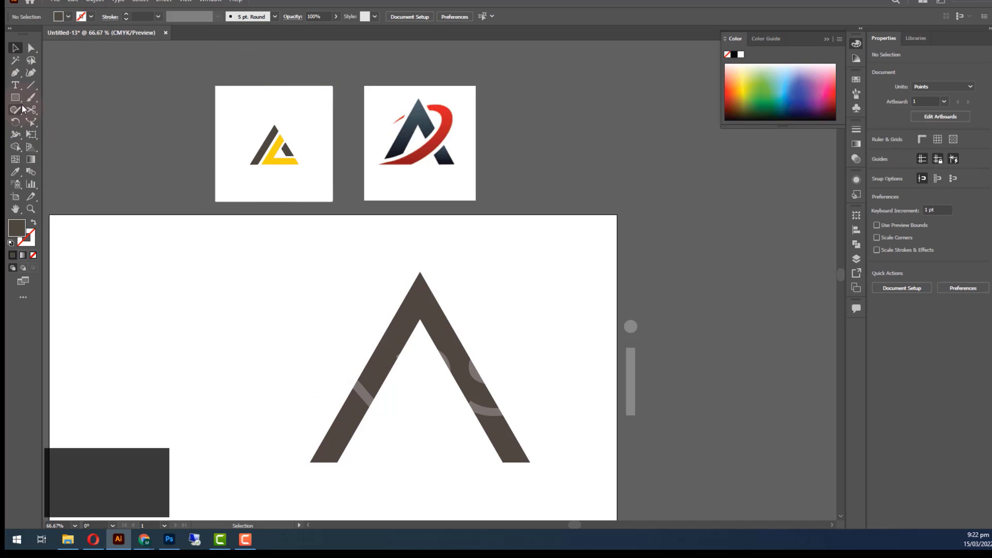
Set the drawing colours to no fill and a 1 pt stroke in the red sampled from the second reference logo's swoosh.
{"action": "left_click", "coordinate": [15, 72]}
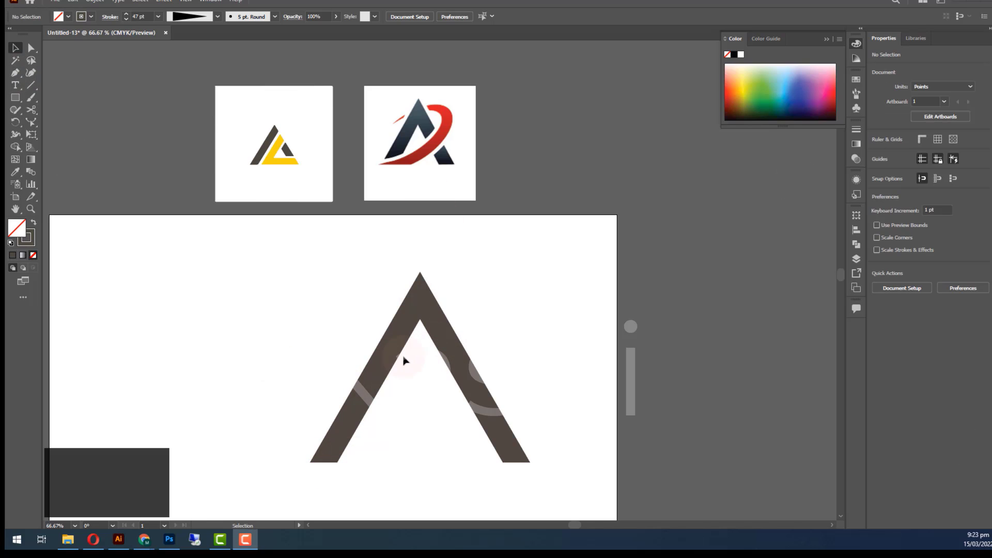
{"action": "left_click", "coordinate": [393, 342]}
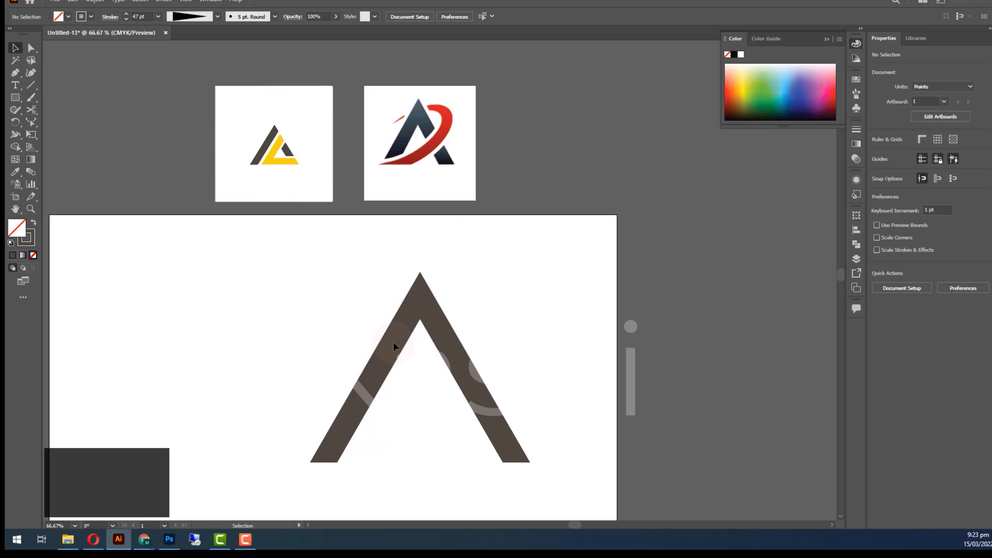
{"action": "left_click", "coordinate": [17, 74]}
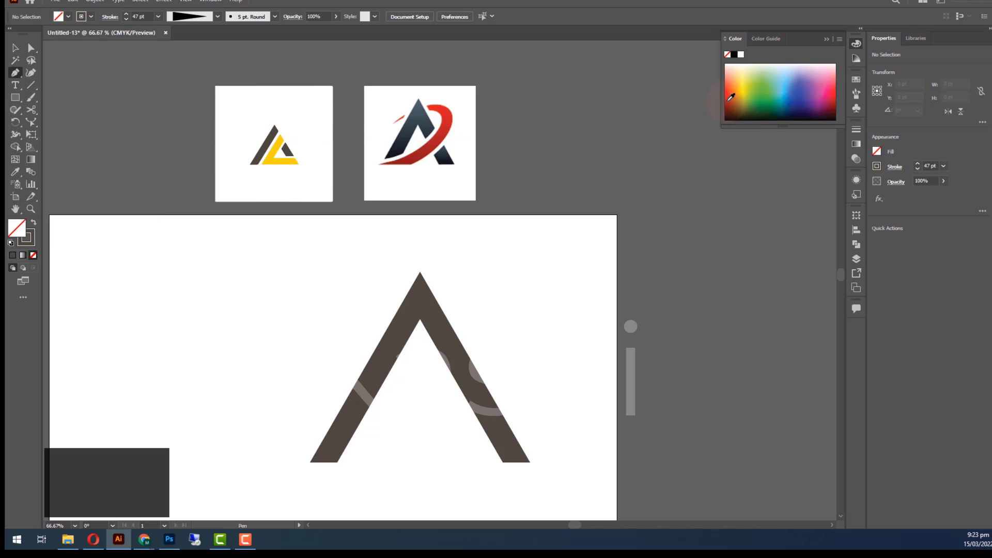
{"action": "left_click", "coordinate": [16, 172]}
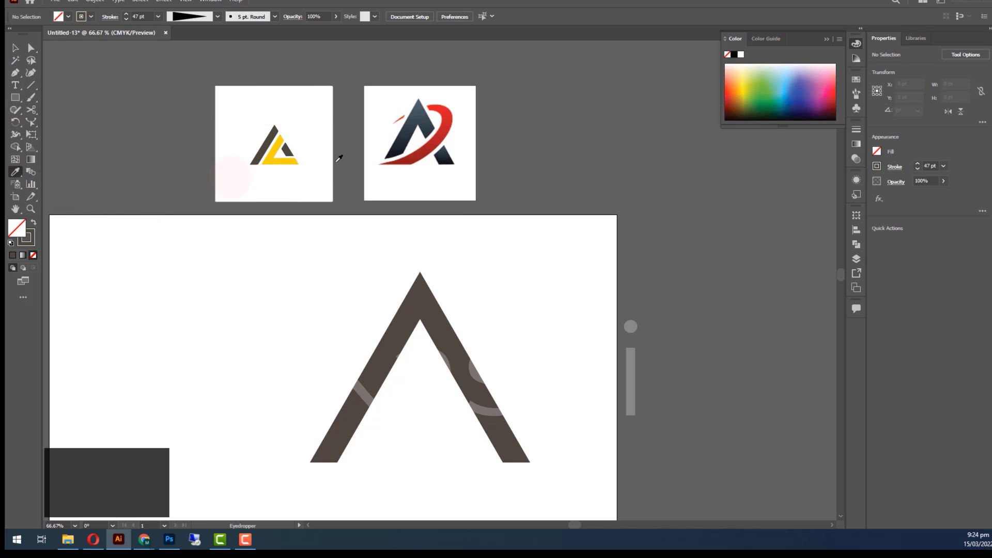
{"action": "left_click", "coordinate": [29, 242]}
{"action": "left_click", "coordinate": [413, 158]}
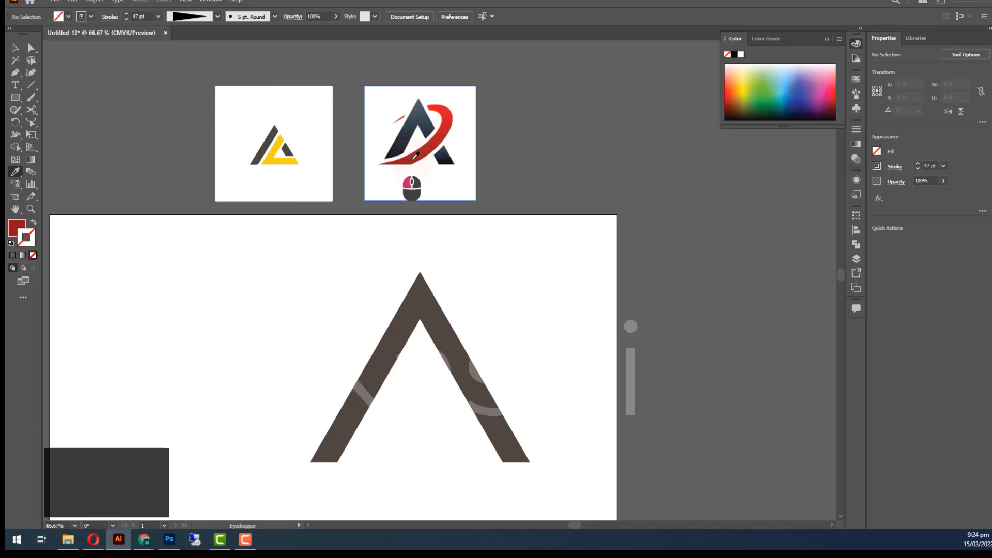
{"action": "left_click", "coordinate": [34, 223]}
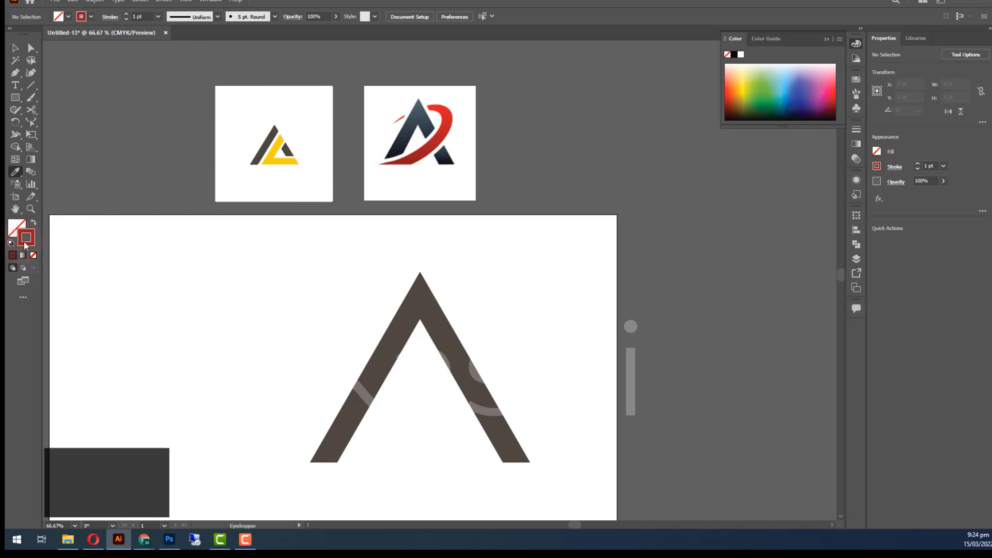
Draw a curved open swoosh with the Pen tool from the A's lower-left foot around its right side to the upper left, about 319 by 228 pt.
{"action": "left_click", "coordinate": [17, 75]}
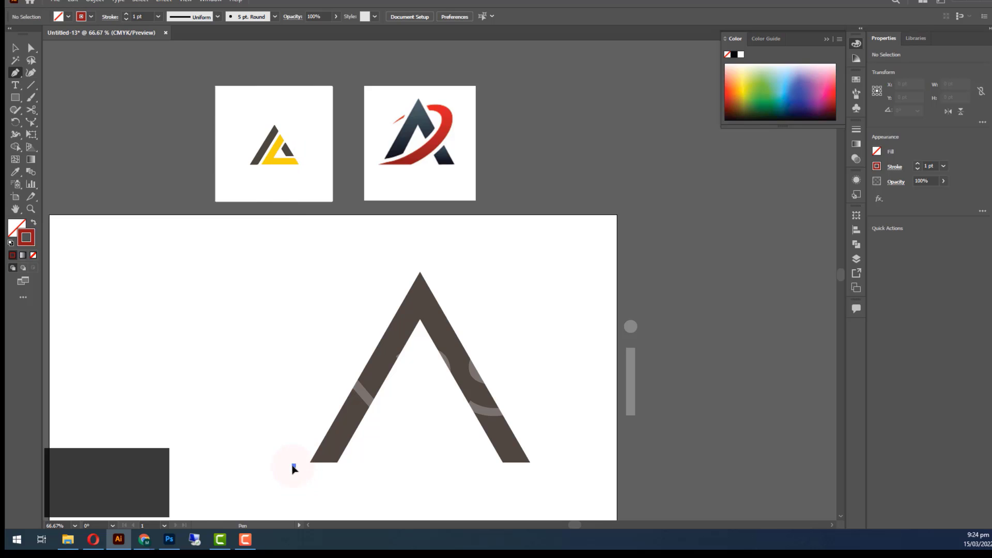
{"action": "left_click", "coordinate": [294, 466]}
{"action": "left_click_drag", "start_coordinate": [508, 353], "coordinate": [512, 271]}
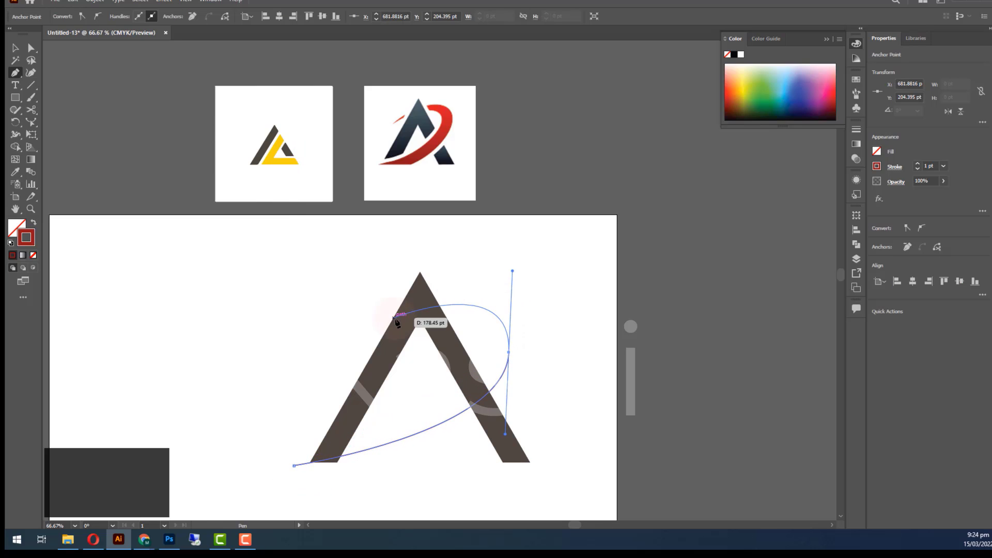
{"action": "left_click_drag", "start_coordinate": [340, 353], "coordinate": [318, 370]}
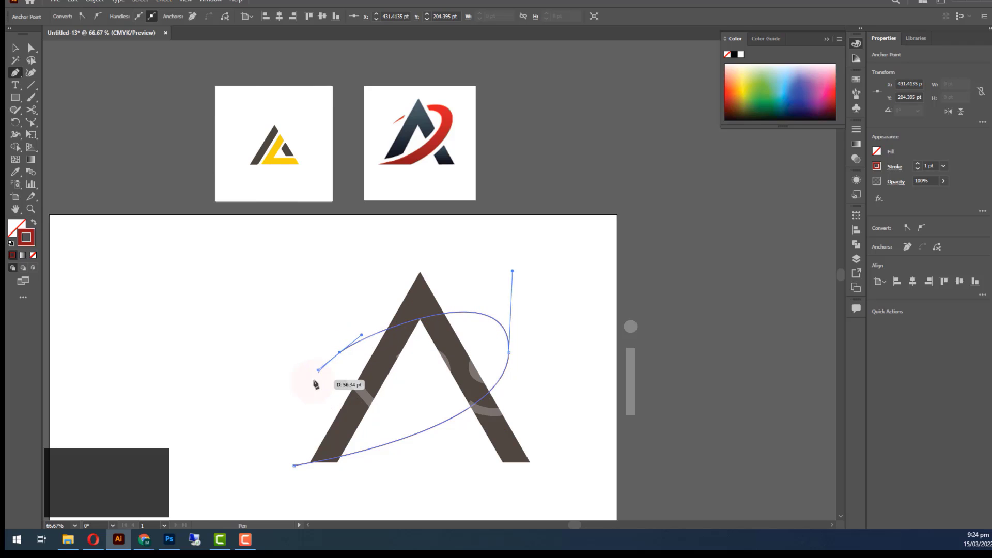
{"action": "left_click", "coordinate": [188, 317], "text": "ctrl"}
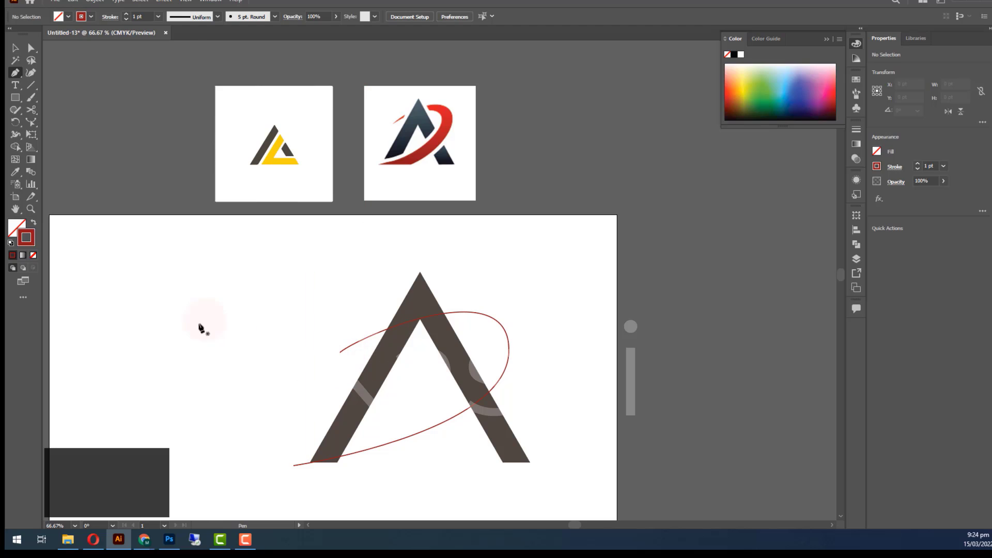
Set the swoosh's stroke weight to 31 pt and apply the width profile that tapers to a point at its upper-left end.
{"action": "key", "text": "v"}
{"action": "left_click", "coordinate": [354, 343]}
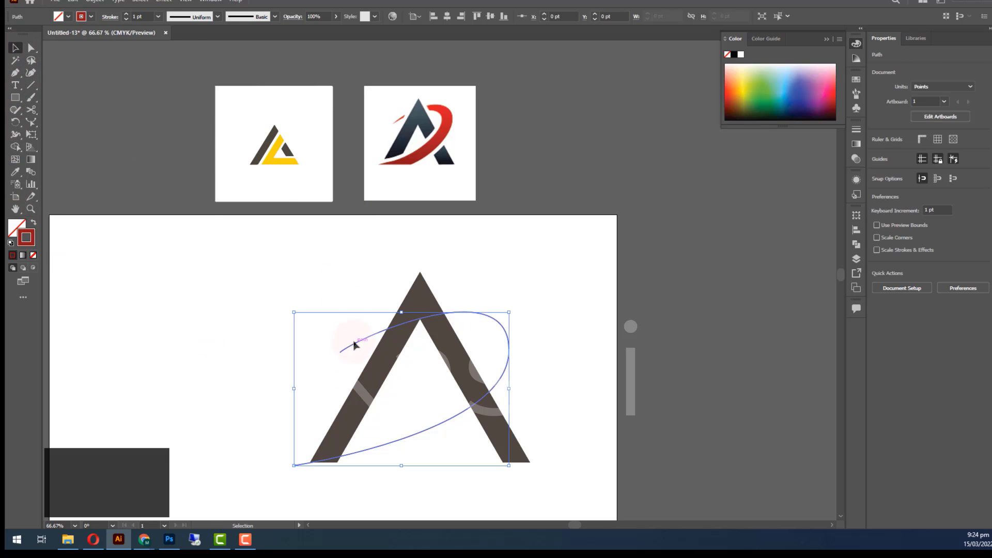
{"action": "left_click_drag", "start_coordinate": [127, 17], "coordinate": [127, 17]}
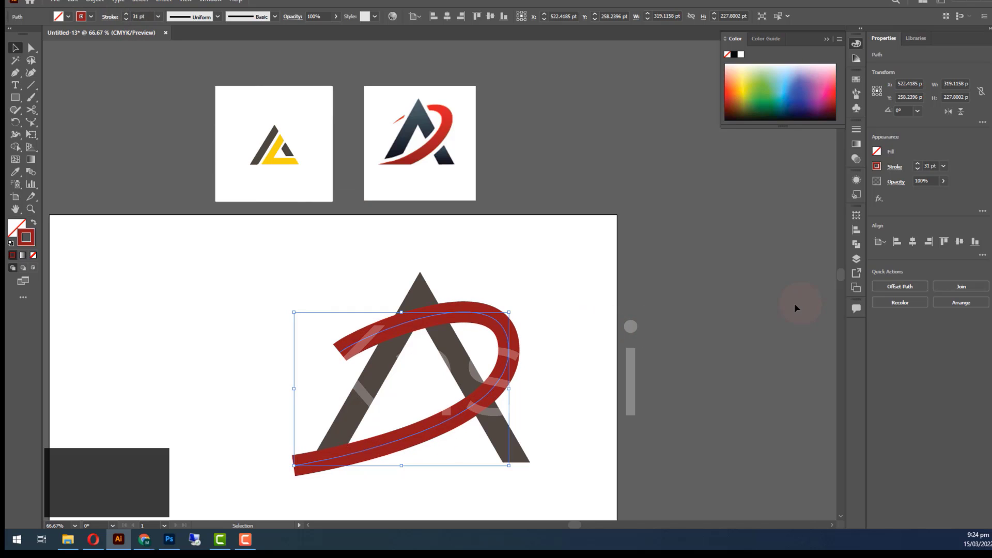
{"action": "left_click", "coordinate": [217, 16]}
{"action": "left_click", "coordinate": [181, 102]}
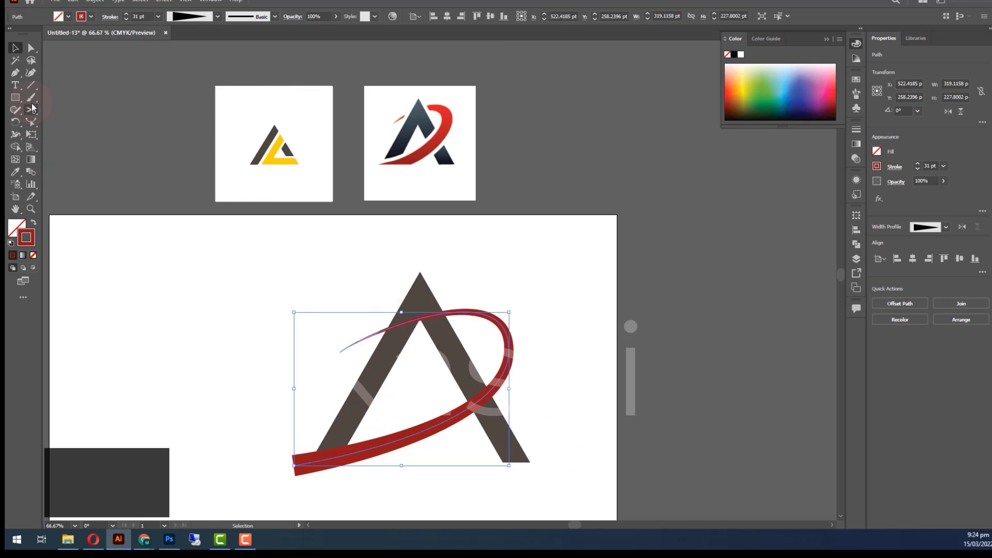
Reshape the swoosh by pulling the upper direction handle of its rightmost anchor up and to the right.
{"action": "left_click", "coordinate": [31, 48]}
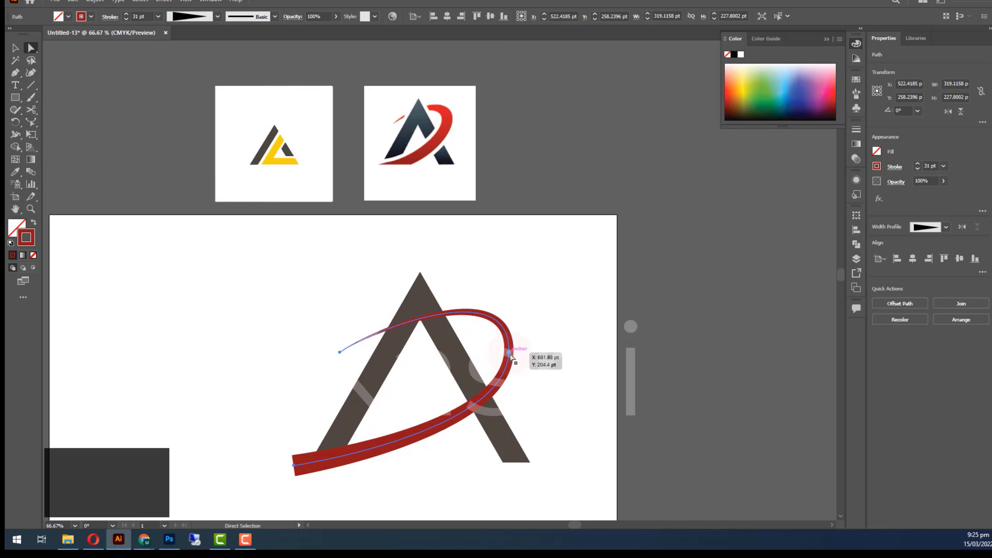
{"action": "left_click", "coordinate": [509, 353]}
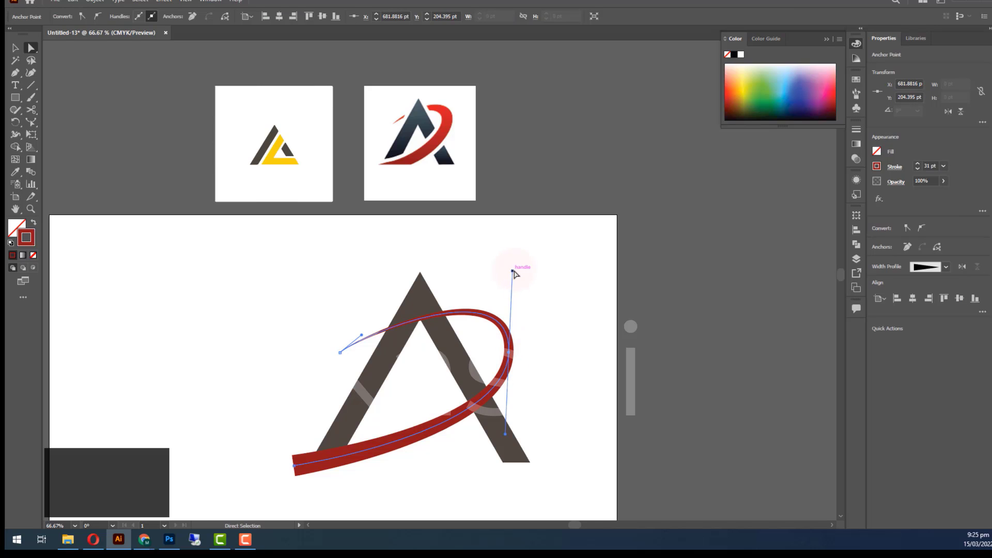
{"action": "left_click_drag", "start_coordinate": [513, 271], "coordinate": [539, 248]}
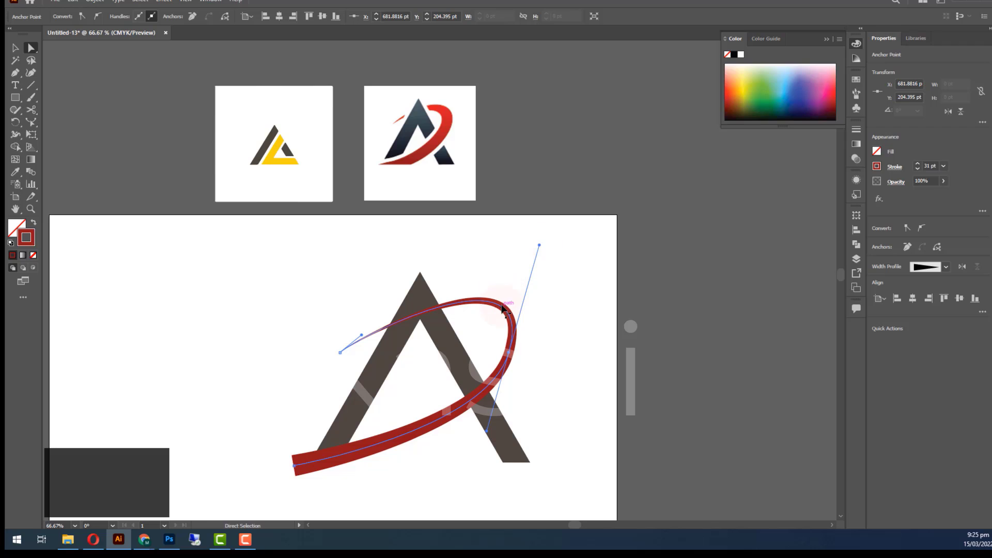
Tighten the swoosh by moving its rightmost anchor and upper handle inward and shifting the tapered end's anchor and handle closer to the A.
{"action": "left_click_drag", "start_coordinate": [508, 354], "coordinate": [484, 369]}
{"action": "left_click_drag", "start_coordinate": [519, 259], "coordinate": [498, 266]}
{"action": "left_click_drag", "start_coordinate": [363, 331], "coordinate": [350, 358]}
{"action": "left_click_drag", "start_coordinate": [377, 311], "coordinate": [389, 314]}
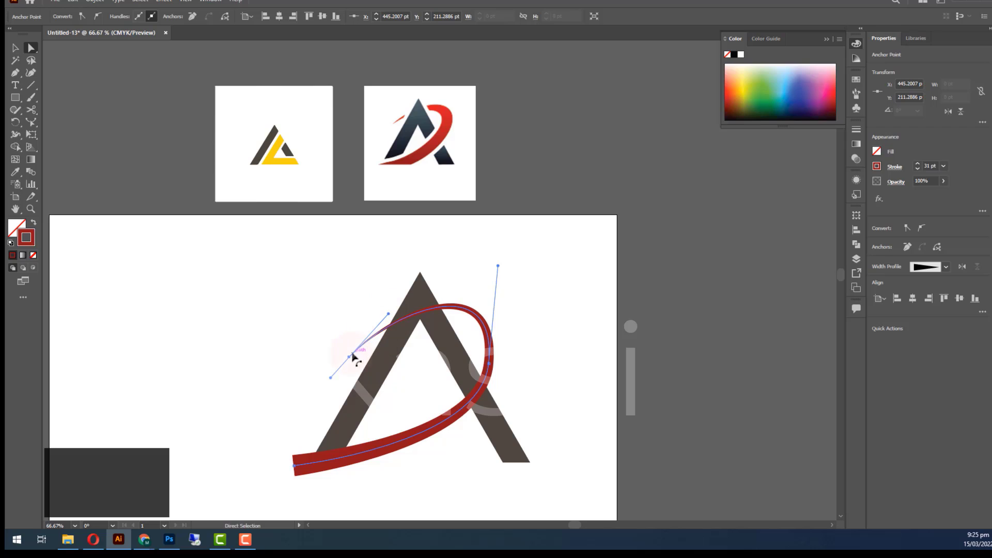
{"action": "left_click_drag", "start_coordinate": [349, 357], "coordinate": [360, 339]}
Refine the swoosh's right bend by adjusting the rightmost anchor's handles and moving the anchor to about X 672 pt, Y 238 pt.
{"action": "left_click", "coordinate": [436, 428]}
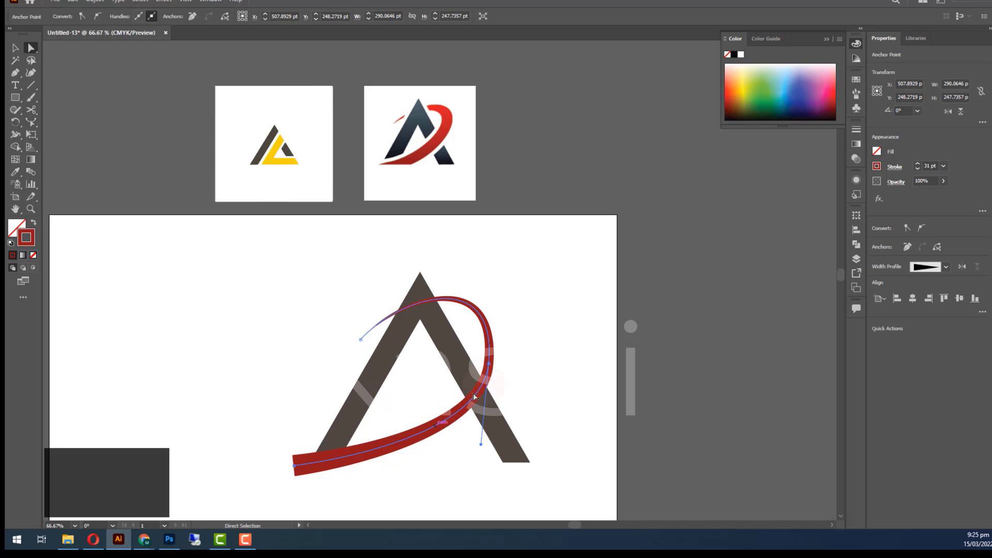
{"action": "left_click", "coordinate": [488, 364]}
{"action": "left_click_drag", "start_coordinate": [499, 268], "coordinate": [515, 290]}
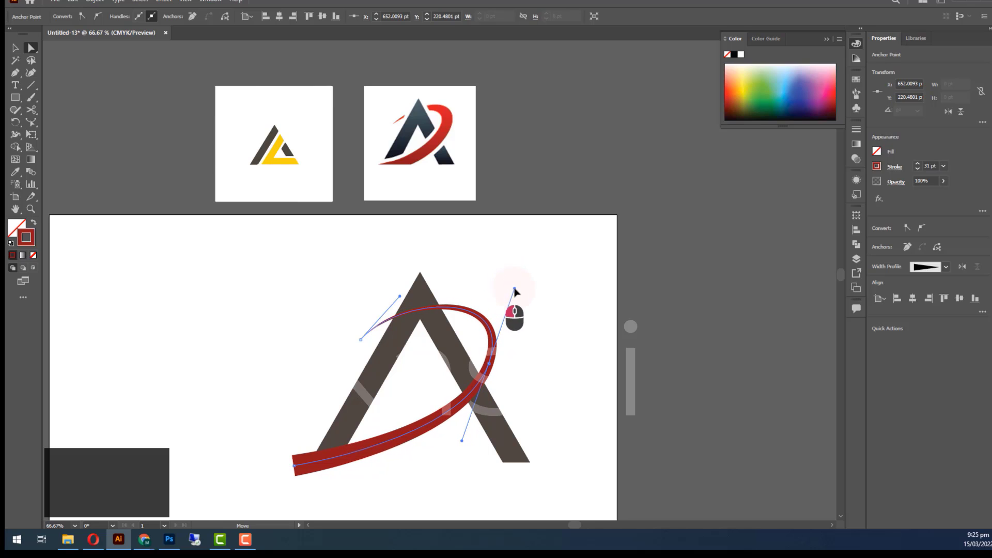
{"action": "left_click", "coordinate": [461, 438]}
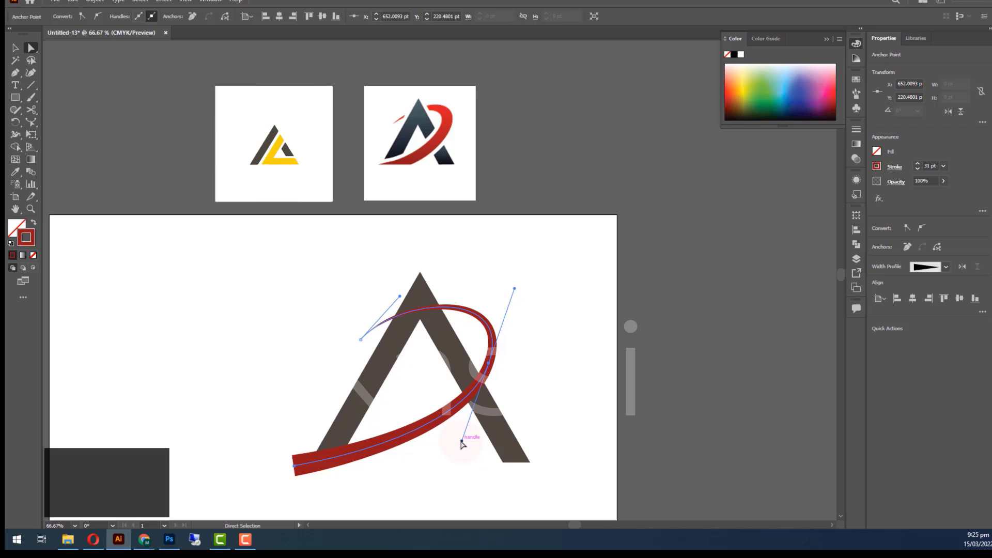
{"action": "left_click_drag", "start_coordinate": [462, 438], "coordinate": [472, 435]}
{"action": "mouse_move", "coordinate": [489, 363]}
{"action": "left_mouse_down"}
{"action": "mouse_move", "coordinate": [503, 382]}
{"action": "mouse_move", "coordinate": [501, 375]}
{"action": "left_mouse_up"}
{"action": "left_click", "coordinate": [15, 47]}
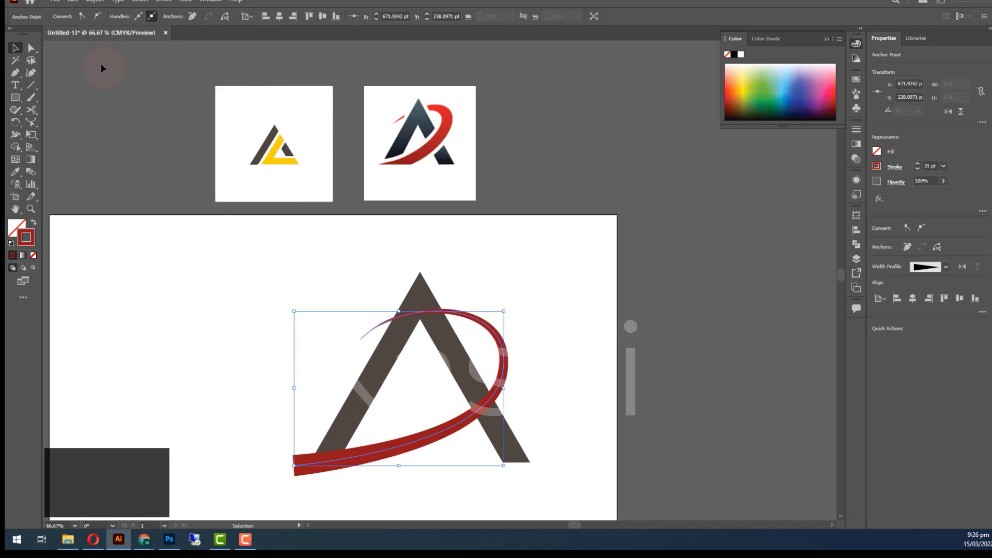
Set the swoosh's stroke weight to 49 pt and rotate it about 5.5° counterclockwise.
{"action": "left_click", "coordinate": [361, 304]}
{"action": "left_click", "coordinate": [387, 464]}
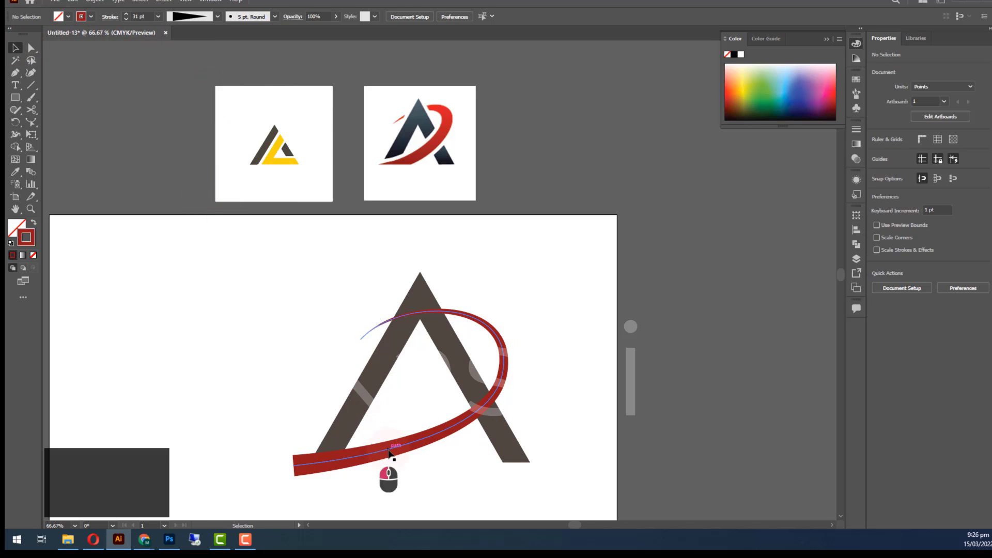
{"action": "left_click", "coordinate": [126, 14]}
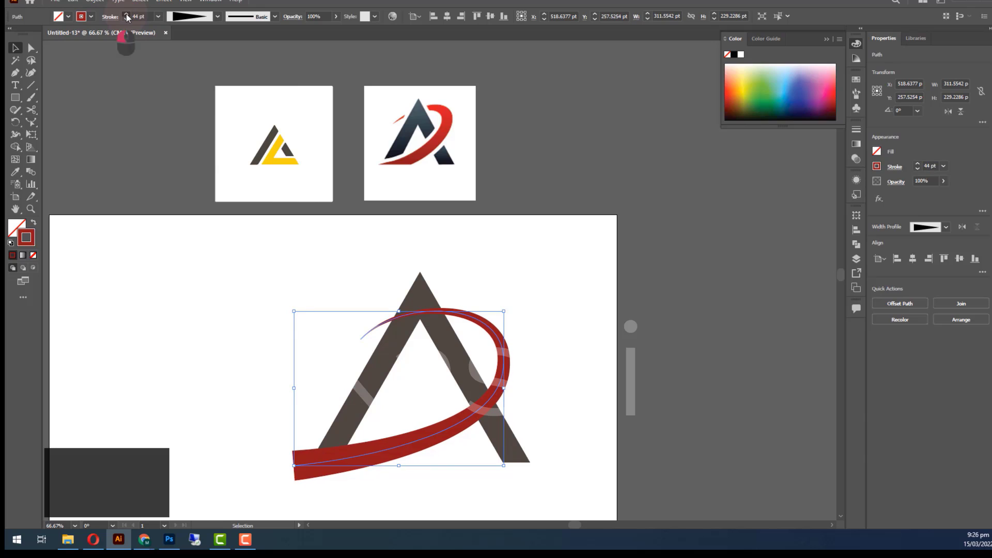
{"action": "left_click", "coordinate": [126, 15]}
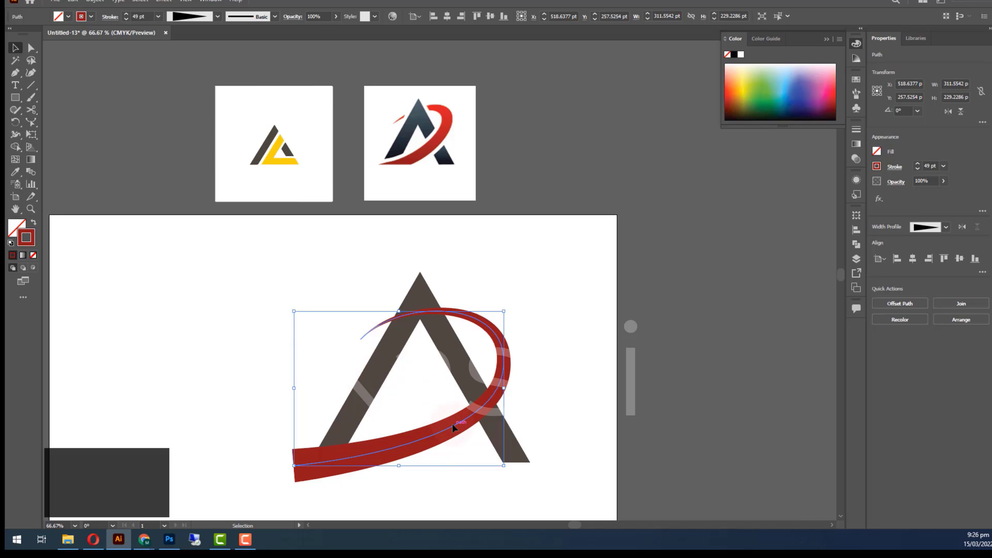
{"action": "left_click_drag", "start_coordinate": [506, 478], "coordinate": [511, 458]}
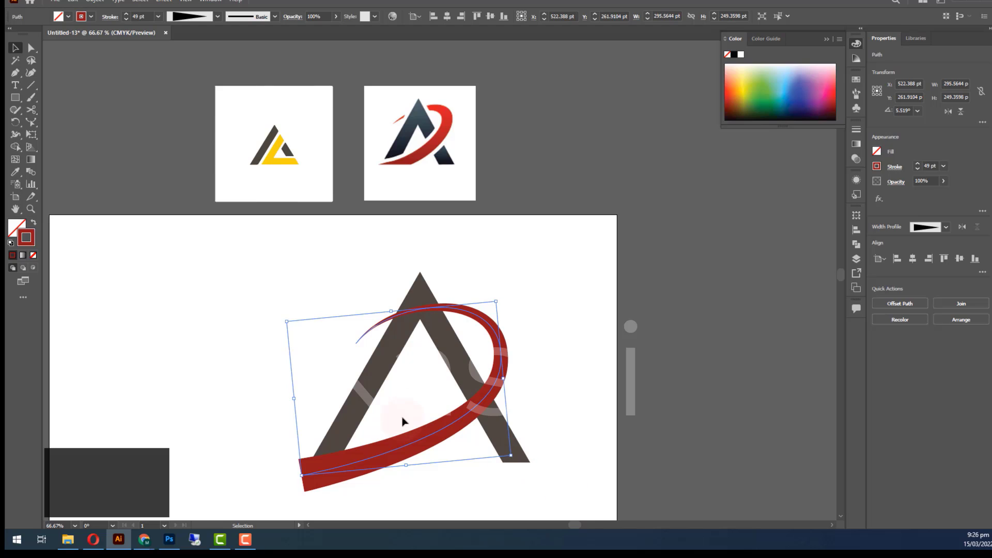
Expand the swoosh's appearance into a filled shape.
{"action": "left_click", "coordinate": [92, 2]}
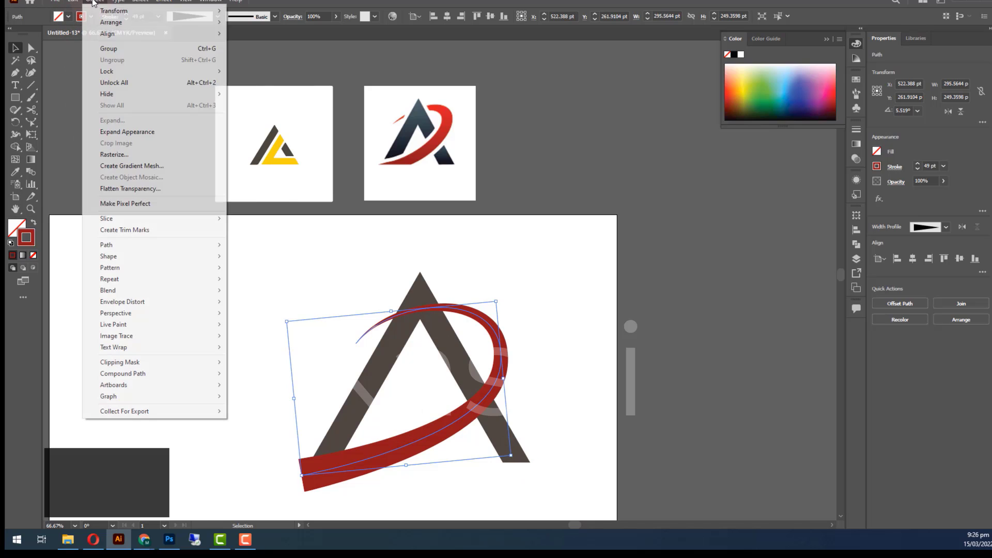
{"action": "left_click", "coordinate": [123, 129]}
{"action": "left_click", "coordinate": [243, 323]}
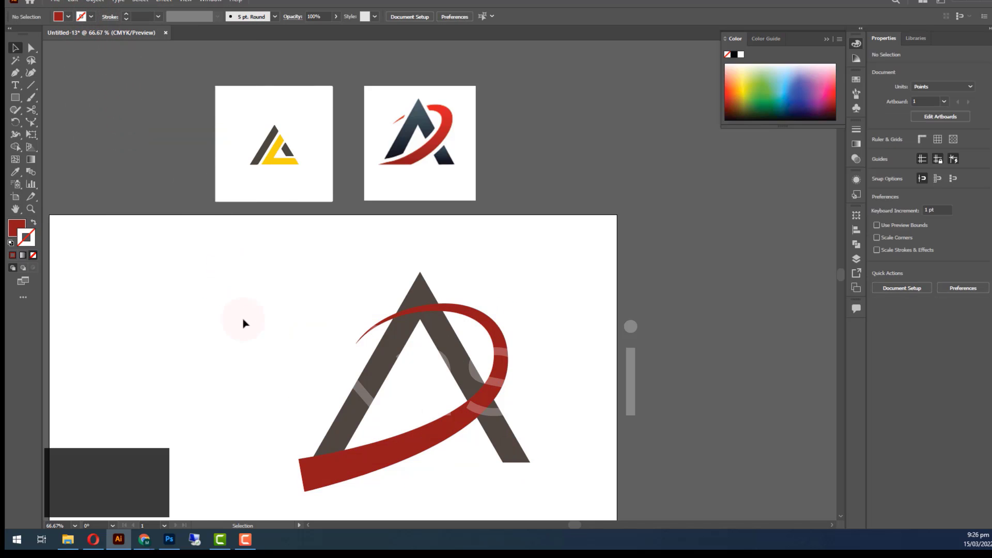
Send the expanded swoosh backward behind the A.
{"action": "left_click", "coordinate": [383, 454]}
{"action": "scroll", "coordinate": [375, 454], "scroll_direction": "down", "scroll_amount": 3}
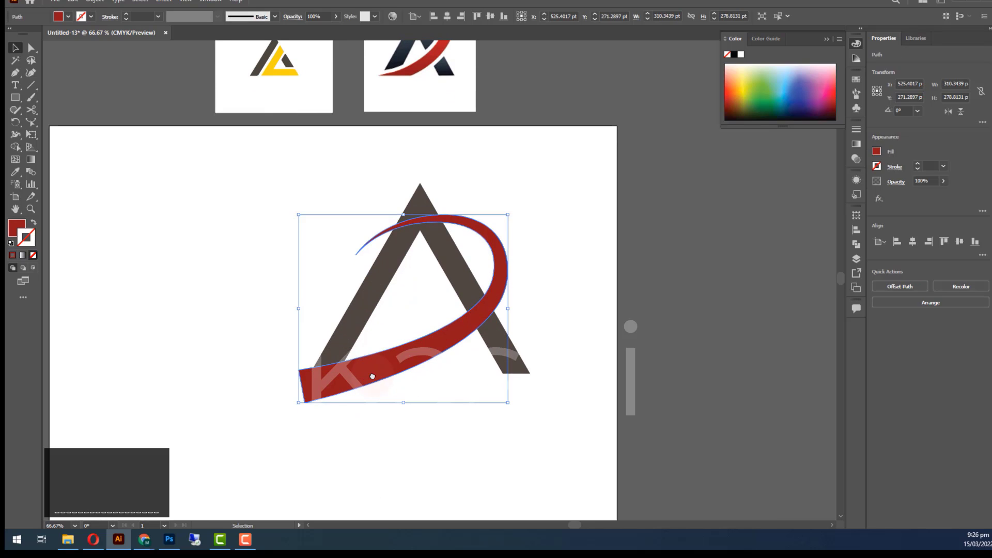
{"action": "right_click", "coordinate": [374, 379]}
{"action": "mouse_move", "coordinate": [415, 321]}
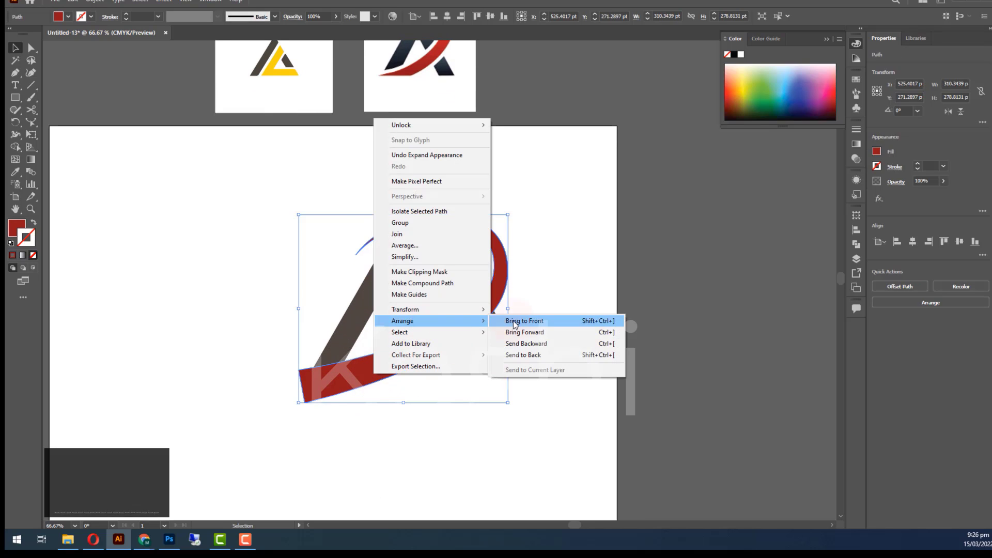
{"action": "left_click", "coordinate": [527, 345]}
{"action": "left_click", "coordinate": [388, 451]}
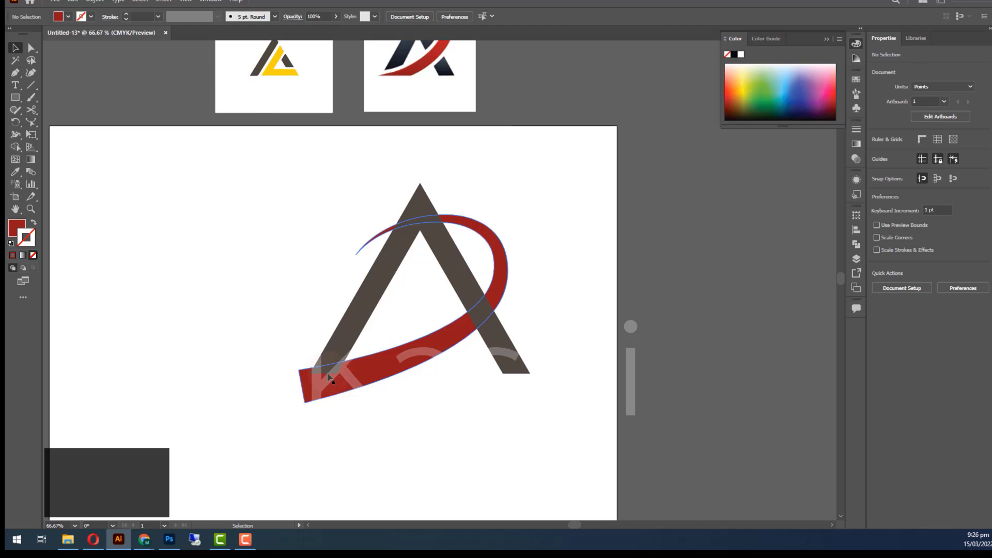
Draw a rectangle about 227 by 65 pt over the swoosh's lower-left end, its upper edge aligned with the A's baseline.
{"action": "scroll", "coordinate": [339, 436], "scroll_direction": "up", "scroll_amount": 2}
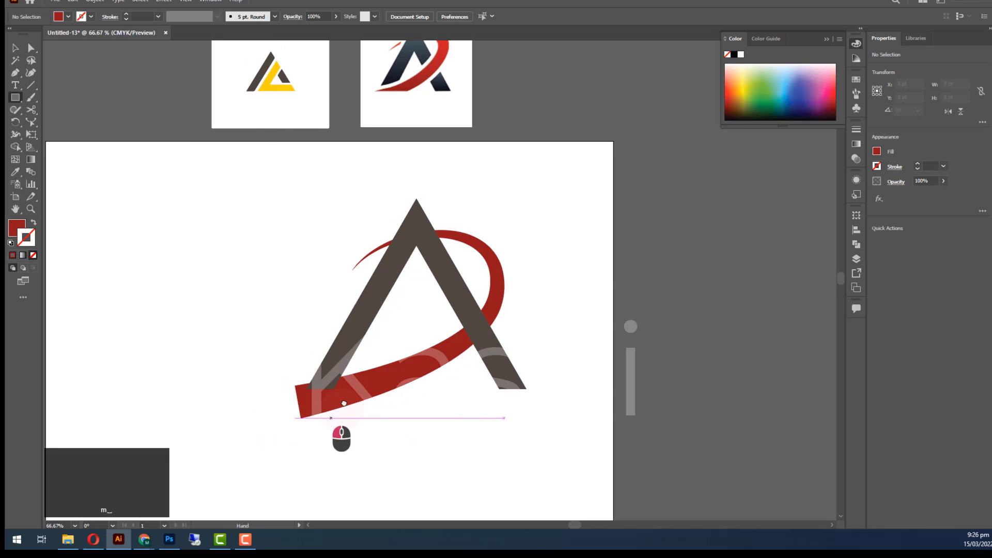
{"action": "left_click_drag", "start_coordinate": [249, 449], "coordinate": [402, 405]}
{"action": "key", "text": "v"}
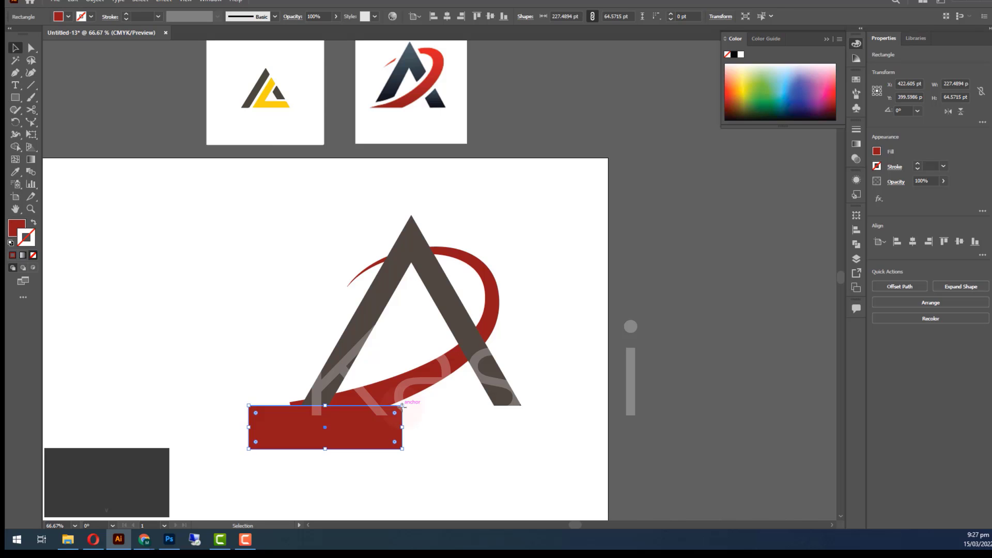
{"action": "left_click", "coordinate": [432, 411]}
{"action": "left_click", "coordinate": [427, 381]}
{"action": "left_click", "coordinate": [373, 447]}
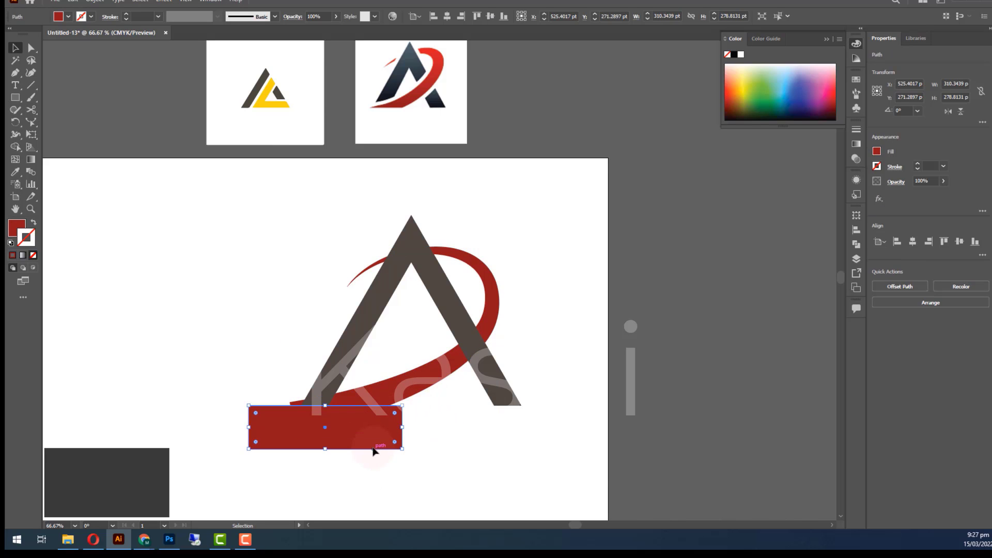
Fill the rectangle with the yellow sampled from the first reference logo and send it to the back.
{"action": "right_click", "coordinate": [373, 448]}
{"action": "mouse_move", "coordinate": [424, 386]}
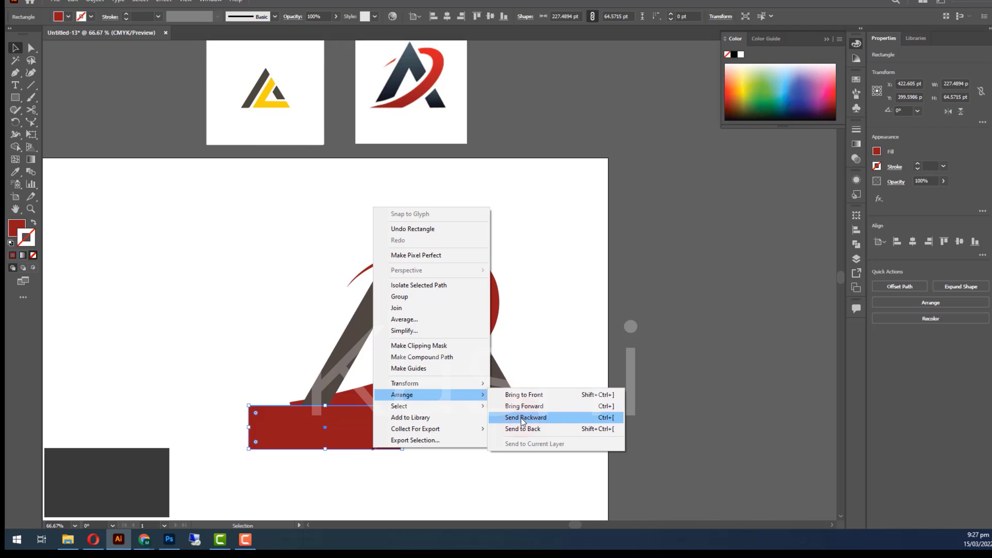
{"action": "left_click", "coordinate": [521, 418]}
{"action": "key", "text": "i"}
{"action": "left_click", "coordinate": [269, 102]}
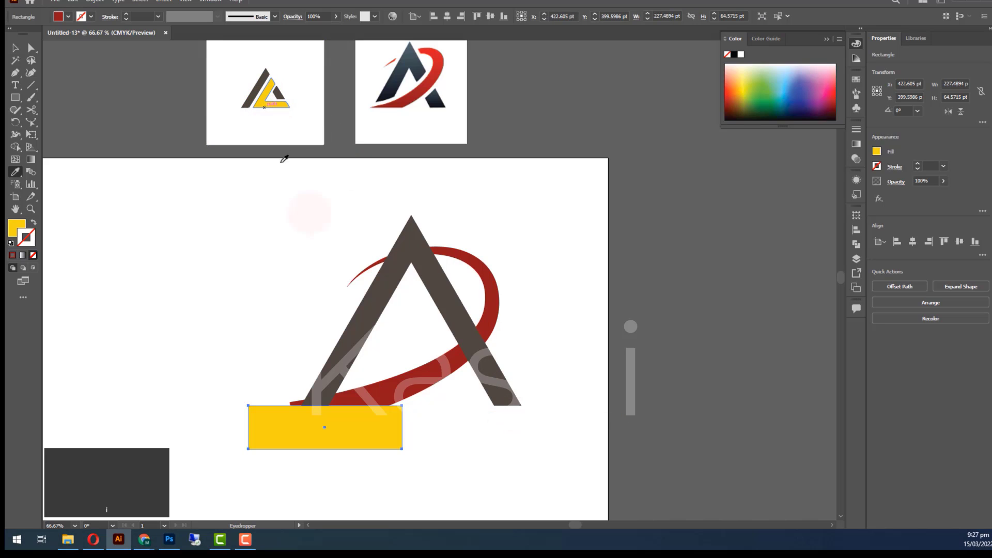
{"action": "key", "text": "v"}
{"action": "right_click", "coordinate": [377, 446]}
{"action": "mouse_move", "coordinate": [430, 383]}
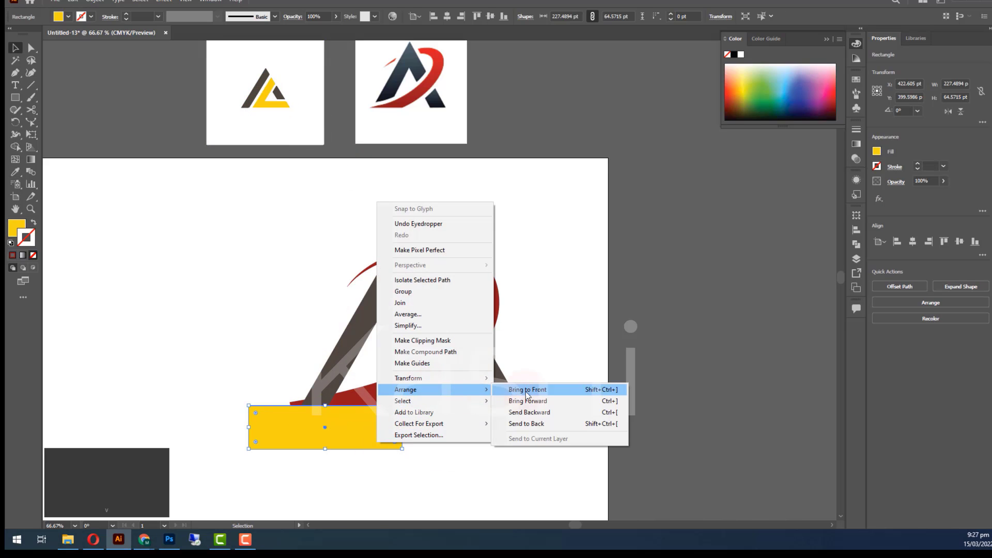
{"action": "left_click", "coordinate": [529, 412]}
{"action": "left_click", "coordinate": [527, 427]}
Rotate the swoosh slightly counterclockwise so its lower-left end drops to the A's baseline.
{"action": "left_click", "coordinate": [405, 414]}
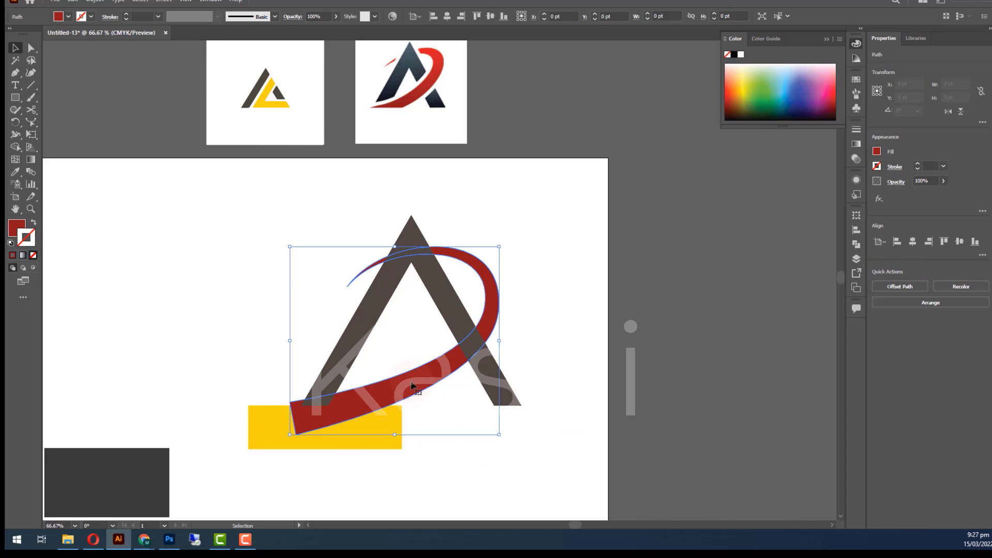
{"action": "left_click_drag", "start_coordinate": [503, 440], "coordinate": [506, 435]}
{"action": "left_click", "coordinate": [436, 462]}
Use Shape Builder on the rectangle and swoosh to remove the rectangle and the part of the swoosh below the A's baseline.
{"action": "left_click", "coordinate": [376, 445]}
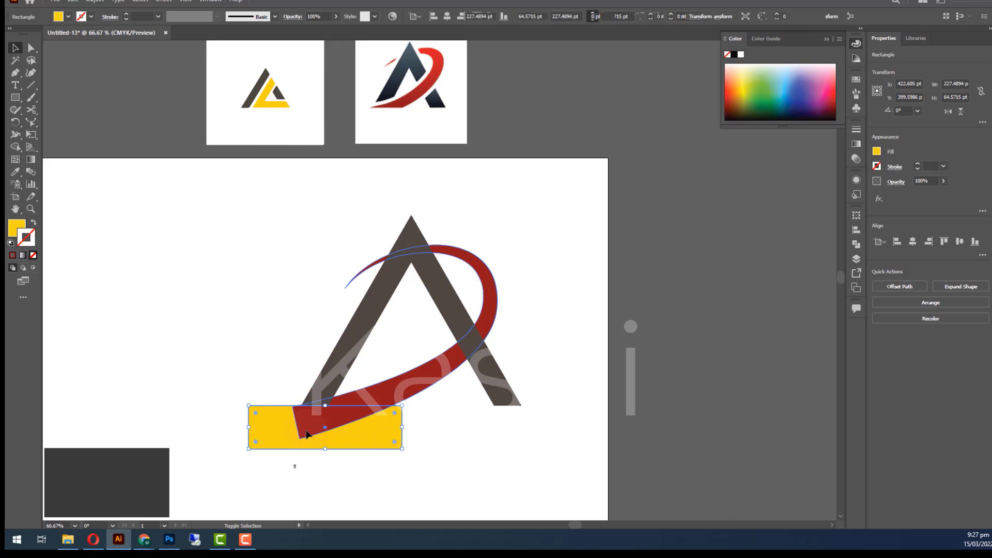
{"action": "left_click", "coordinate": [306, 432], "text": "shift"}
{"action": "left_click", "coordinate": [15, 147]}
{"action": "left_click_drag", "start_coordinate": [204, 418], "coordinate": [359, 426]}
{"action": "left_click", "coordinate": [16, 48]}
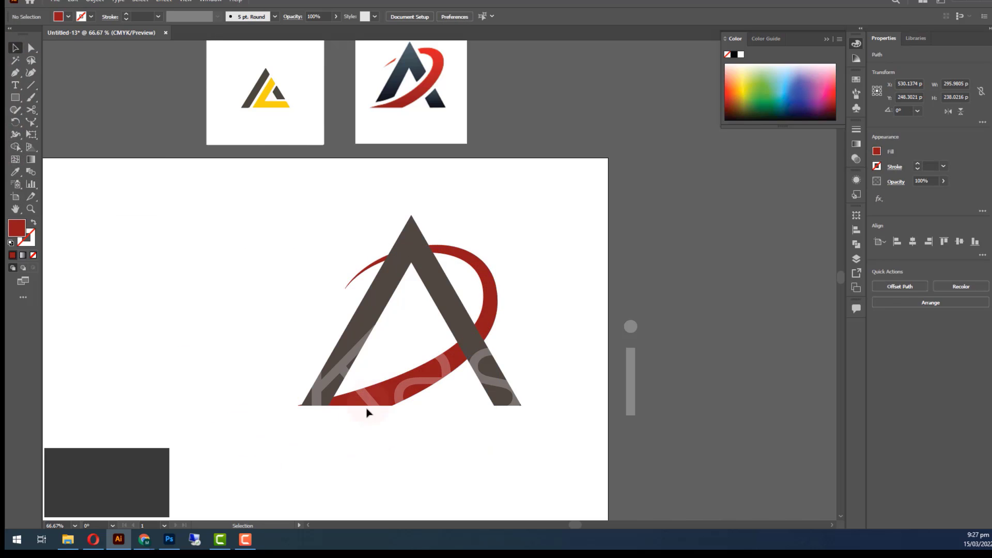
Bring the trimmed swoosh to the front of the A.
{"action": "left_click", "coordinate": [385, 405]}
{"action": "right_click", "coordinate": [386, 401]}
{"action": "mouse_move", "coordinate": [444, 342]}
{"action": "left_click", "coordinate": [524, 346]}
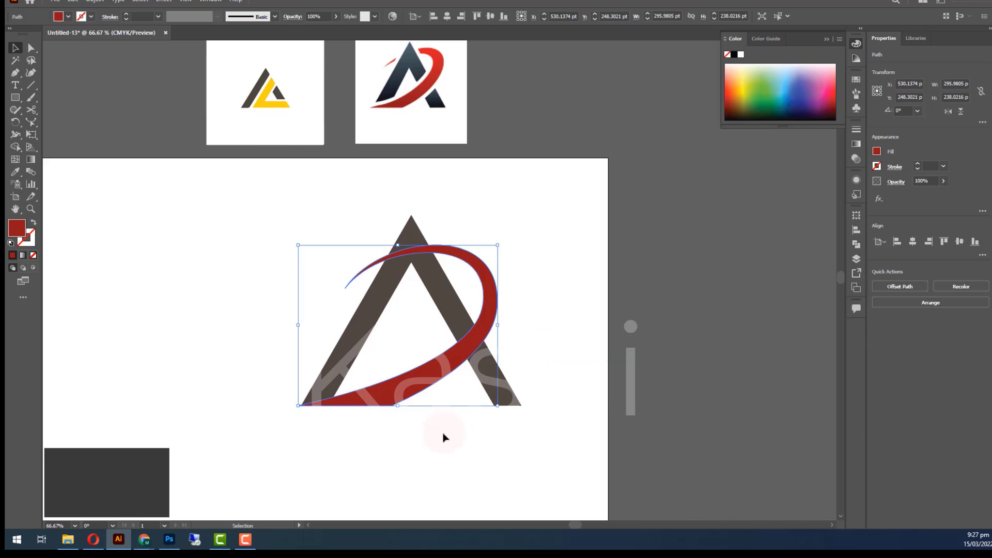
{"action": "left_click", "coordinate": [443, 436]}
{"action": "left_click_drag", "start_coordinate": [428, 379], "coordinate": [380, 400]}
{"action": "left_click", "coordinate": [380, 401]}
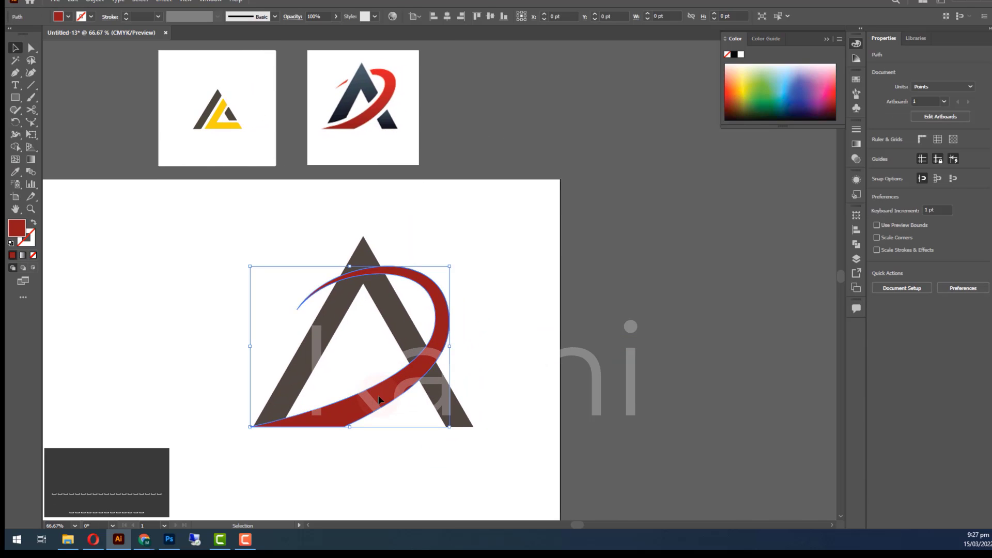
{"action": "left_click", "coordinate": [95, 1]}
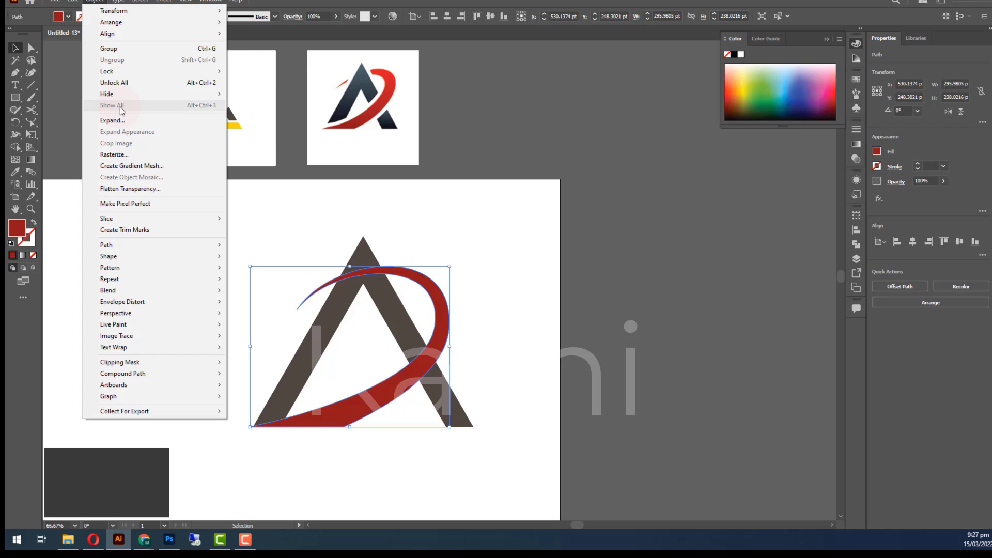
{"action": "left_click", "coordinate": [314, 224]}
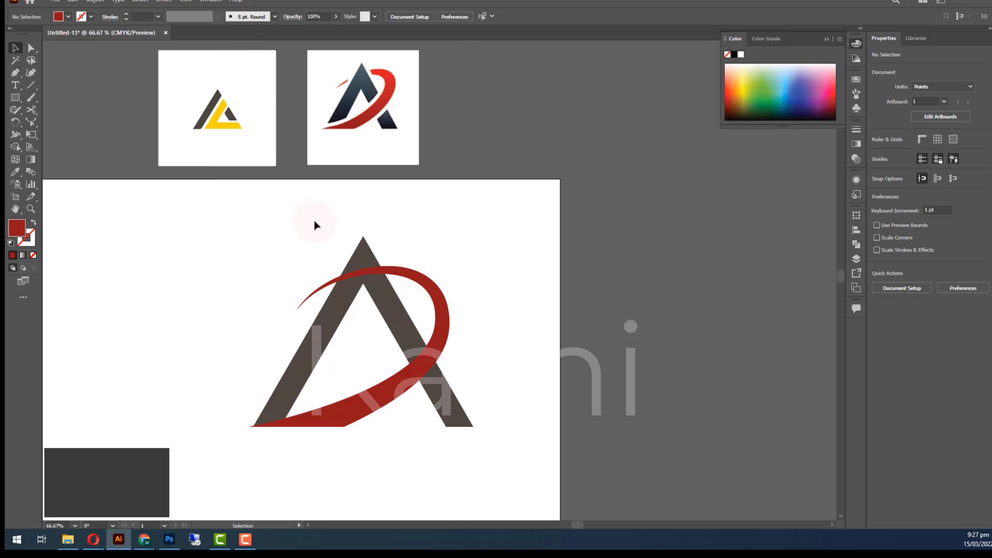
{"action": "left_click", "coordinate": [100, 1]}
{"action": "left_click", "coordinate": [133, 119]}
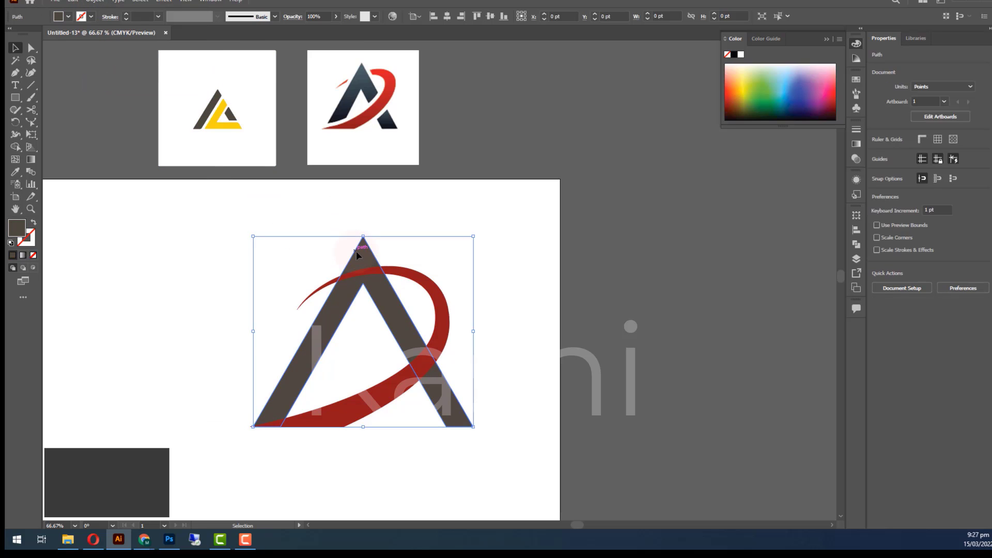
Offset the A's path outward by 7 pt with miter joins and a miter limit of 4.
{"action": "left_click", "coordinate": [95, 1]}
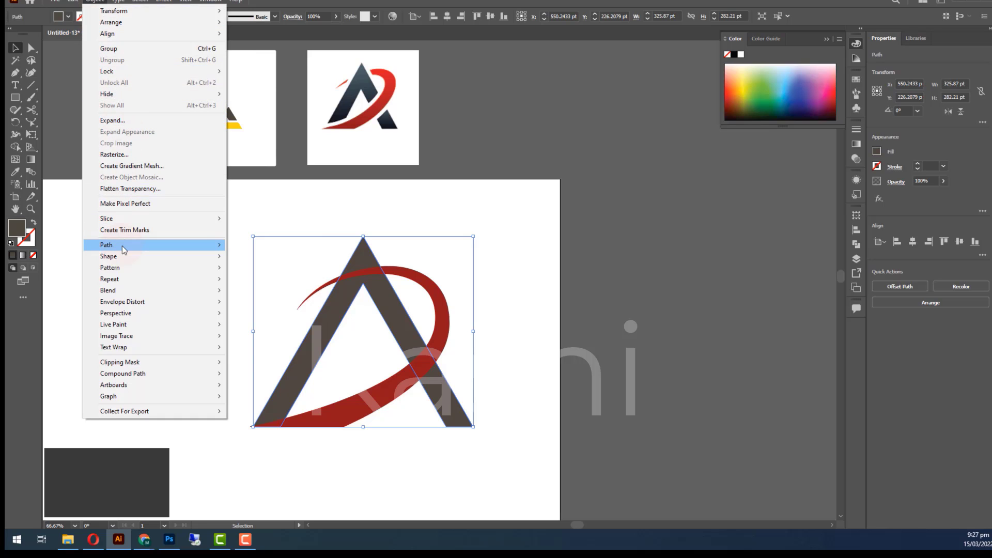
{"action": "mouse_move", "coordinate": [123, 250]}
{"action": "left_click", "coordinate": [269, 282]}
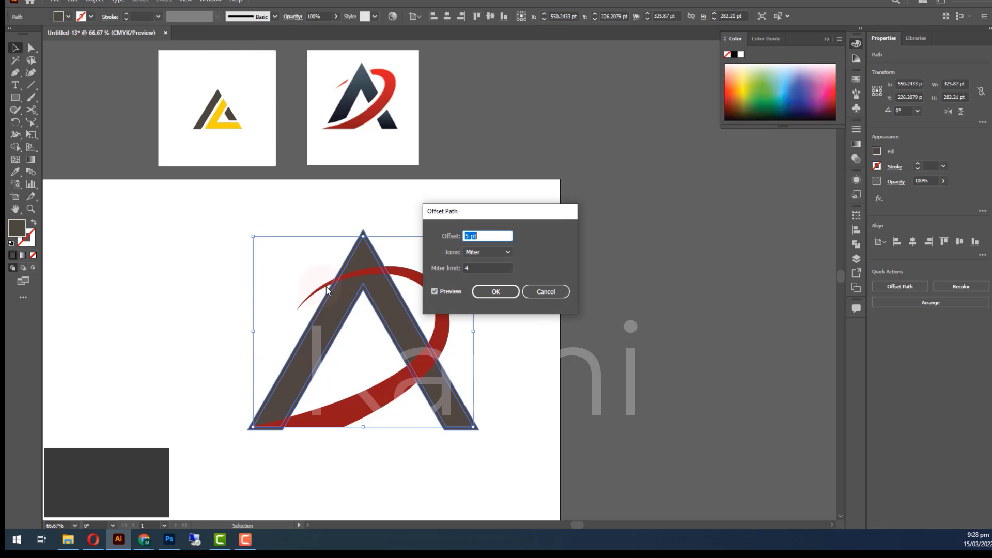
{"action": "type", "text": "7"}
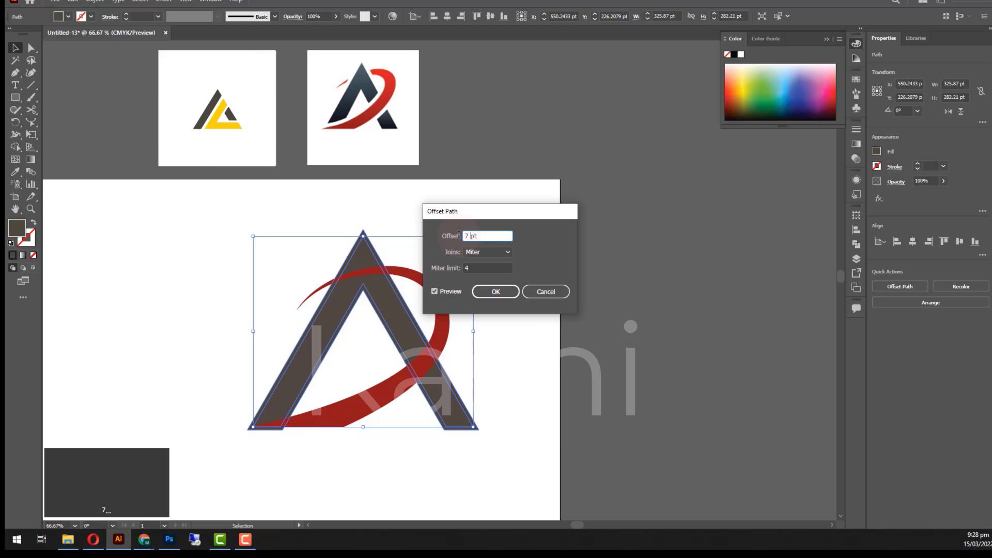
{"action": "key", "text": "Tab"}
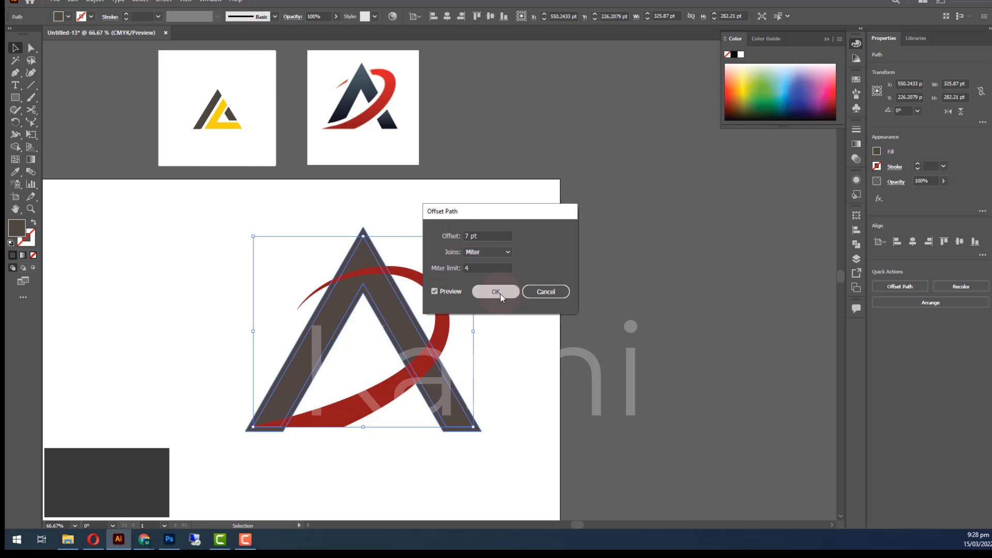
{"action": "left_click", "coordinate": [500, 294]}
{"action": "left_click", "coordinate": [334, 278]}
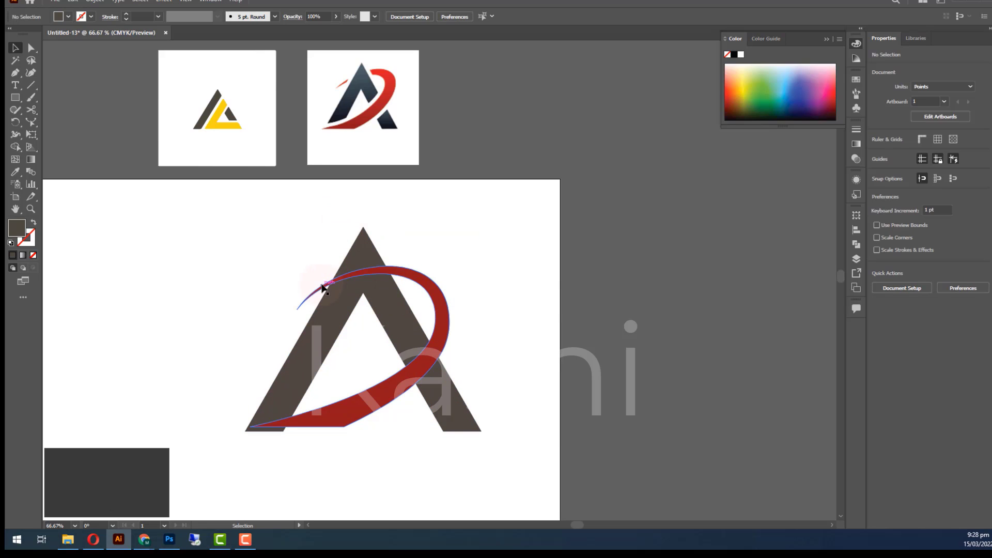
{"action": "left_click", "coordinate": [347, 256], "text": "shift"}
{"action": "key", "text": "shift+m"}
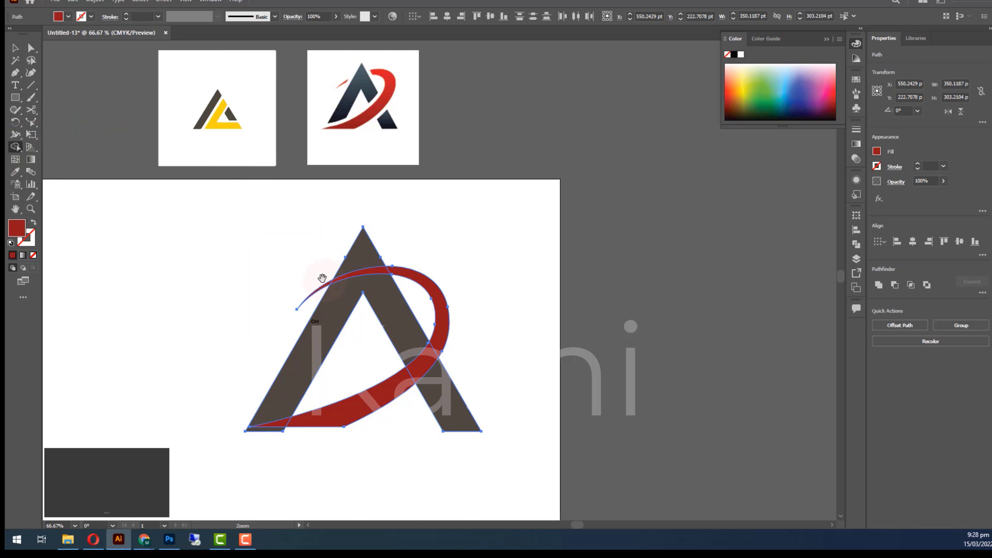
{"action": "left_click_drag", "start_coordinate": [322, 278], "coordinate": [368, 278]}
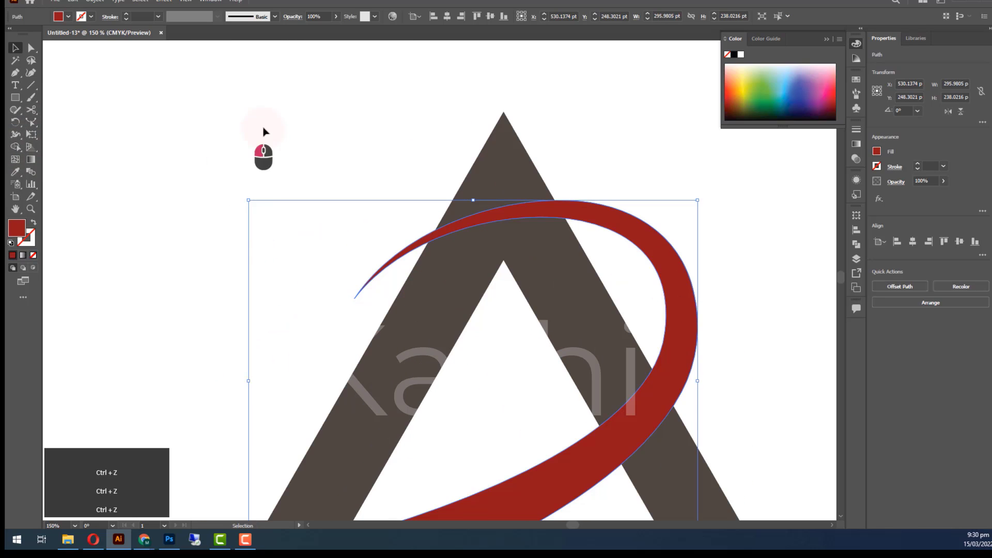
Use Shape Builder on the A, its offset outline and the swoosh to cut gaps in the upper swoosh on both sides of the A.
{"action": "left_click", "coordinate": [263, 131]}
{"action": "left_click_drag", "start_coordinate": [453, 335], "coordinate": [396, 293]}
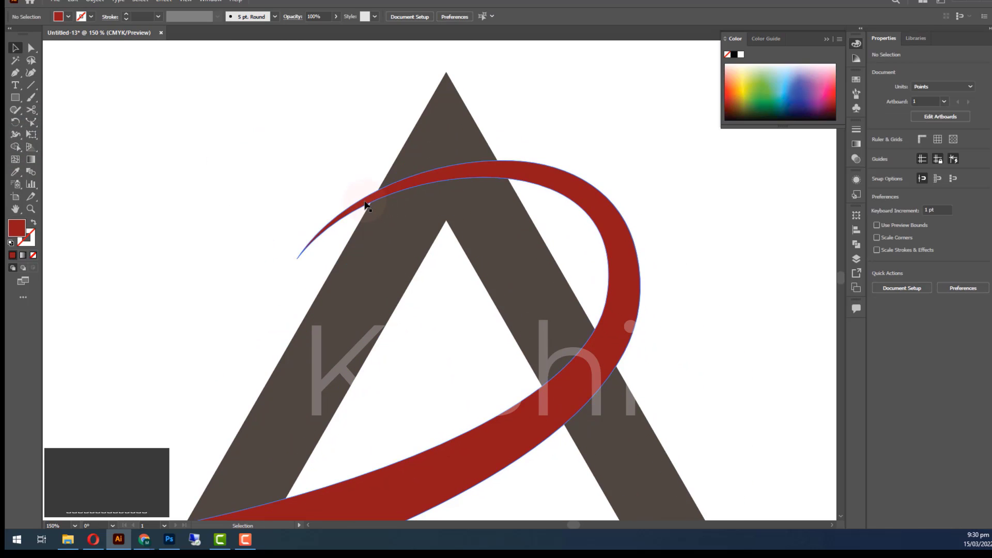
{"action": "left_click_drag", "start_coordinate": [364, 158], "coordinate": [531, 270]}
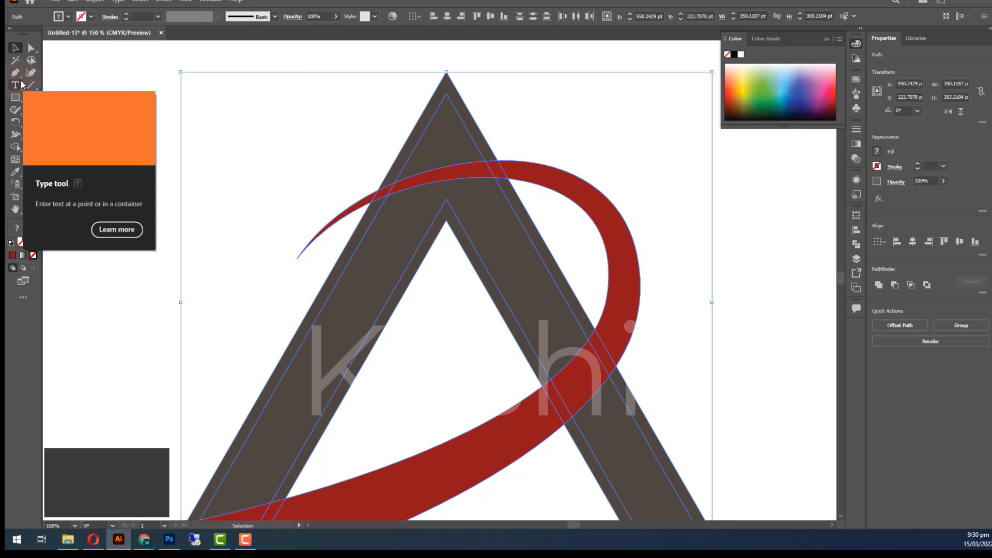
{"action": "left_click", "coordinate": [15, 147]}
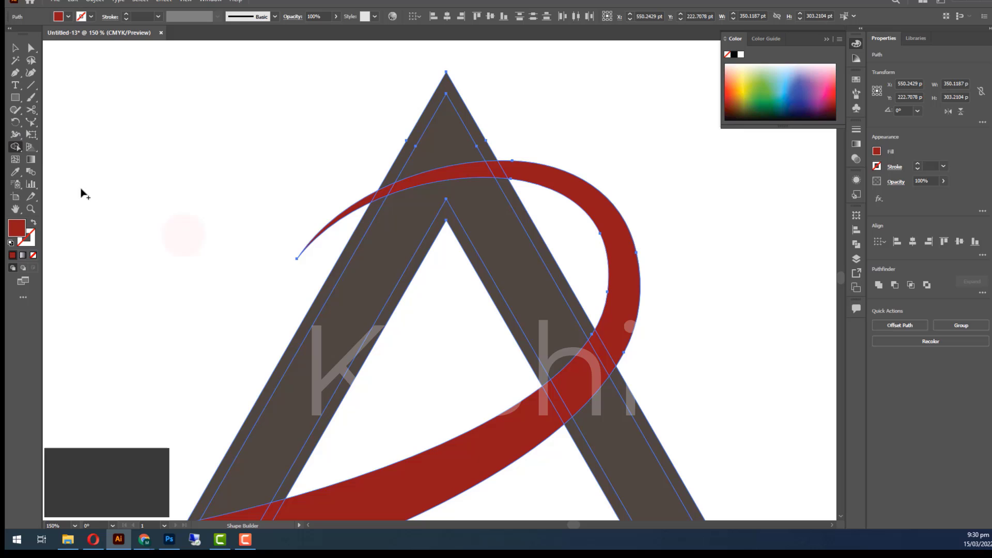
{"action": "left_click", "coordinate": [347, 215]}
{"action": "left_click", "coordinate": [378, 202], "text": "alt"}
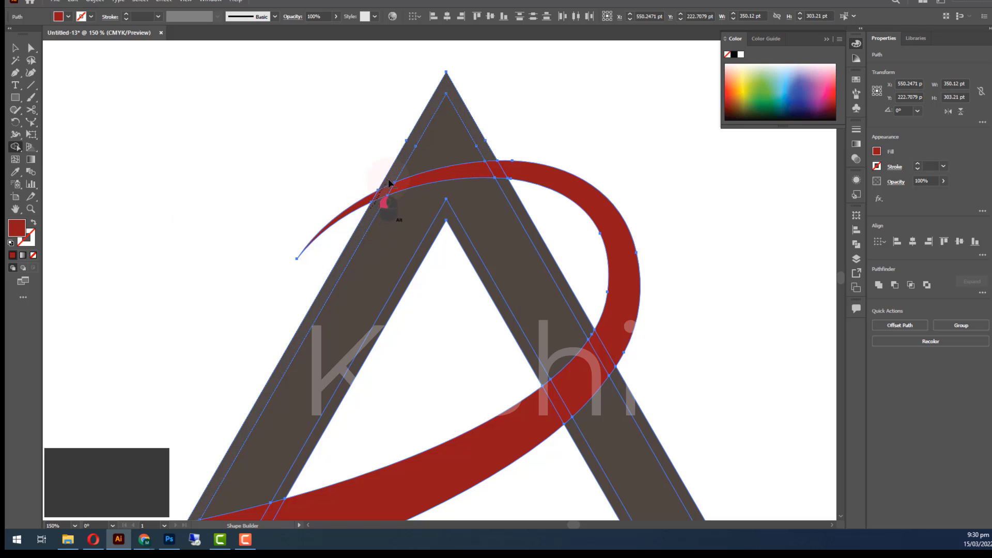
{"action": "left_click", "coordinate": [495, 171], "text": "alt"}
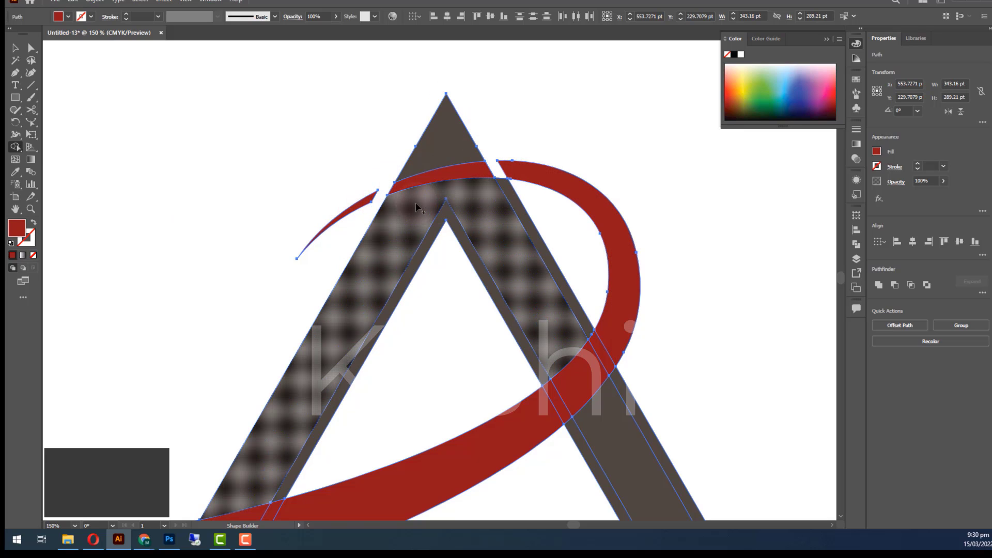
Use Shape Builder to merge the A's upper part across the swoosh and remove the leftover offset strips around its legs.
{"action": "mouse_move", "coordinate": [416, 206]}
{"action": "left_mouse_down"}
{"action": "mouse_move", "coordinate": [447, 153]}
{"action": "mouse_move", "coordinate": [460, 186]}
{"action": "left_mouse_up"}
{"action": "left_click", "coordinate": [467, 248], "text": "alt"}
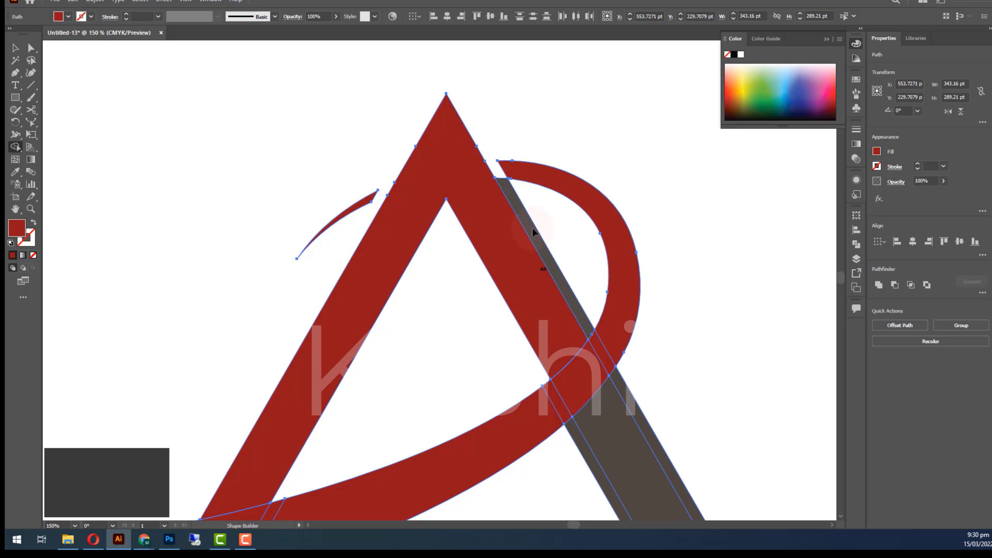
{"action": "left_click", "coordinate": [532, 229], "text": "alt"}
{"action": "left_click", "coordinate": [574, 409], "text": "ctrl+alt"}
{"action": "left_click", "coordinate": [556, 277], "text": "ctrl+alt"}
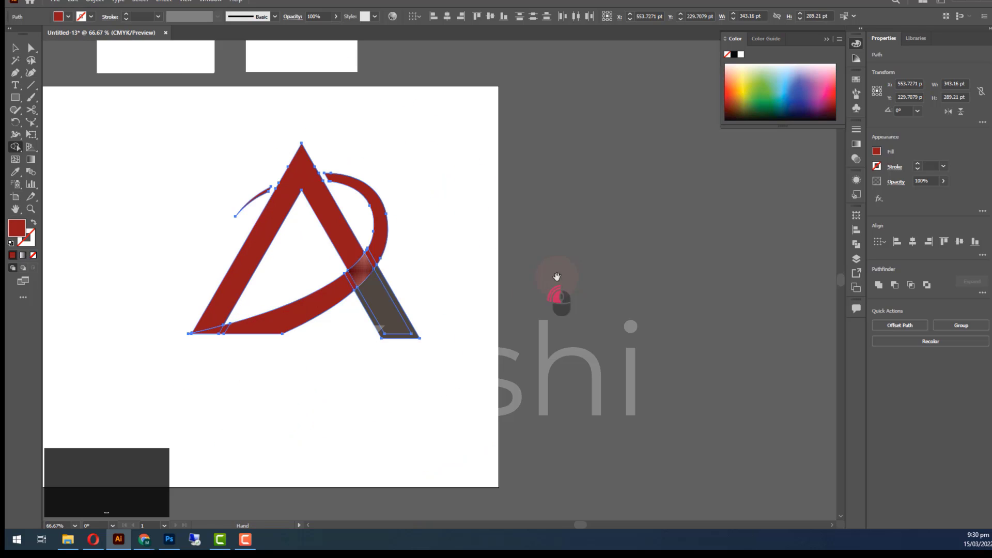
{"action": "left_click", "coordinate": [396, 298], "text": "alt"}
Merge the swoosh's segments where it crosses the A's lower-left leg and right leg into one continuous shape.
{"action": "left_click", "coordinate": [446, 374], "text": "ctrl"}
{"action": "left_click_drag", "start_coordinate": [478, 247], "coordinate": [443, 354]}
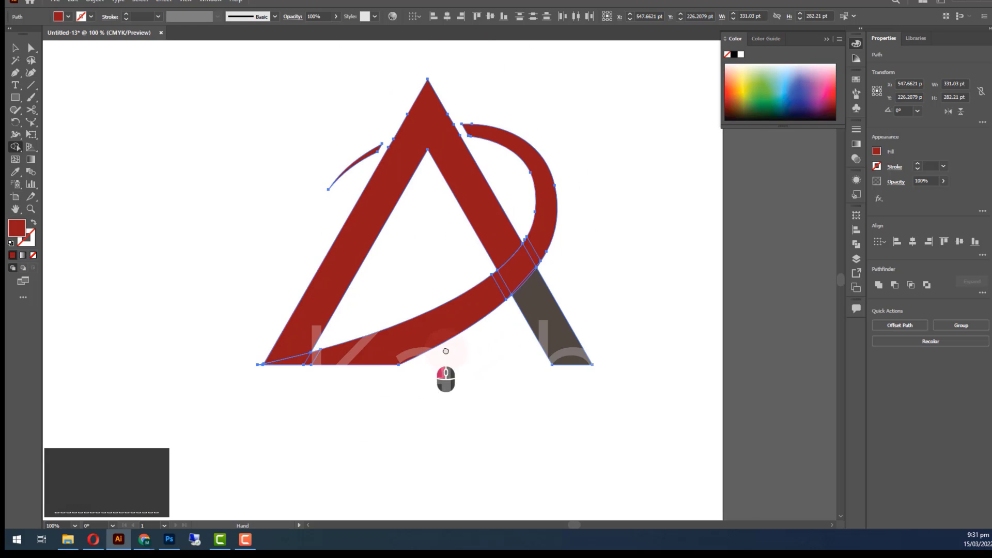
{"action": "left_click_drag", "start_coordinate": [298, 360], "coordinate": [351, 361]}
{"action": "left_click_drag", "start_coordinate": [452, 310], "coordinate": [543, 261]}
{"action": "left_click", "coordinate": [16, 48]}
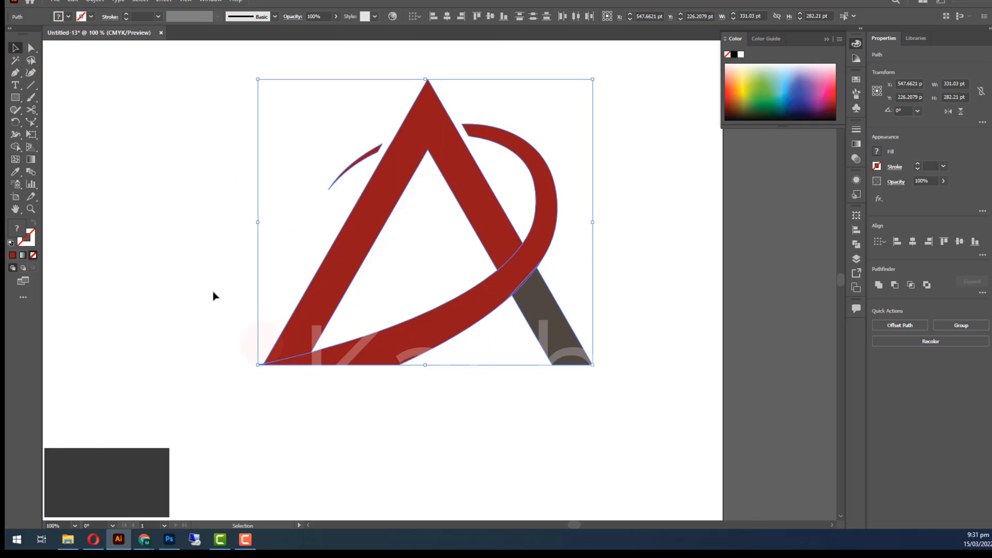
{"action": "left_click", "coordinate": [337, 450]}
Recolor the red upper part of the A with the dark grey fill sampled from its lower-right leg.
{"action": "left_click", "coordinate": [398, 302], "text": "ctrl+alt"}
{"action": "left_click", "coordinate": [398, 302], "text": "ctrl+alt"}
{"action": "left_click_drag", "start_coordinate": [408, 229], "coordinate": [368, 295]}
{"action": "left_click", "coordinate": [404, 304]}
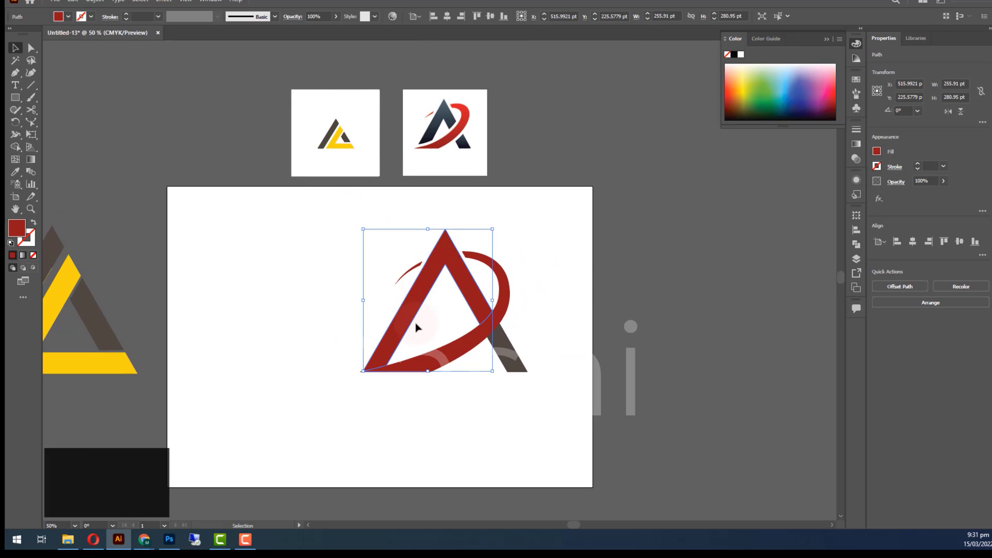
{"action": "key", "text": "i"}
{"action": "key", "text": "v"}
{"action": "left_click", "coordinate": [499, 380]}
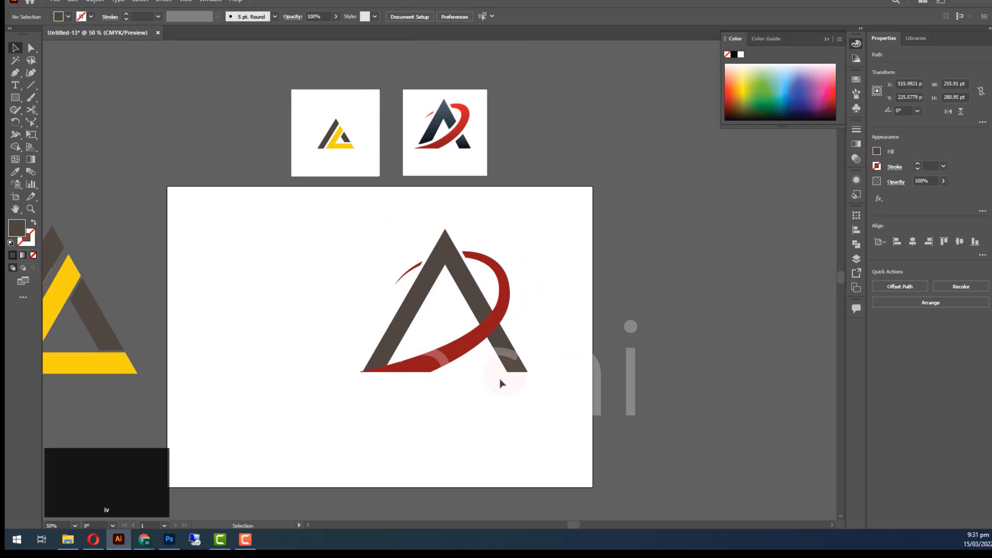
Offset the large swoosh's path outward by 7 pt with miter joins and a miter limit of 4.
{"action": "left_click", "coordinate": [512, 361]}
{"action": "left_click", "coordinate": [508, 300]}
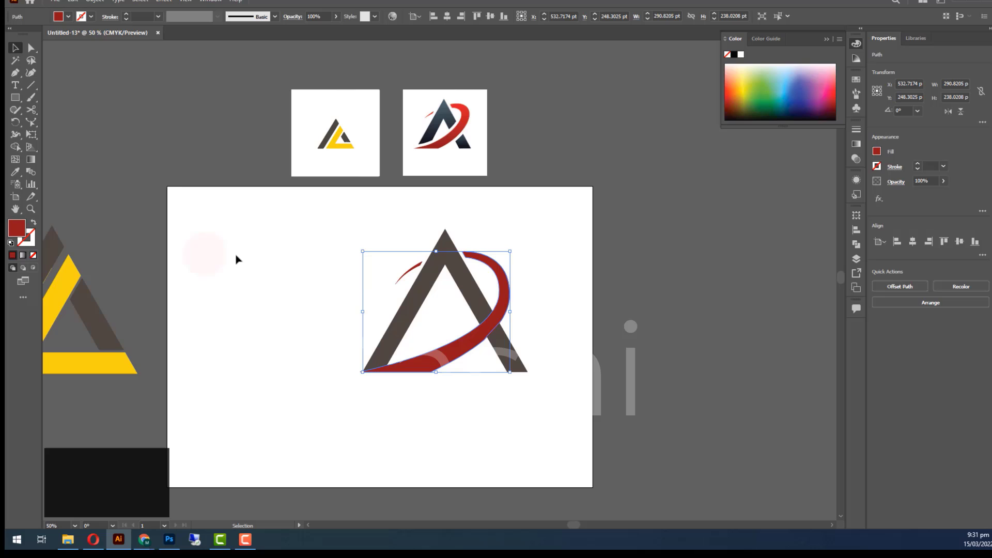
{"action": "left_click", "coordinate": [95, 1]}
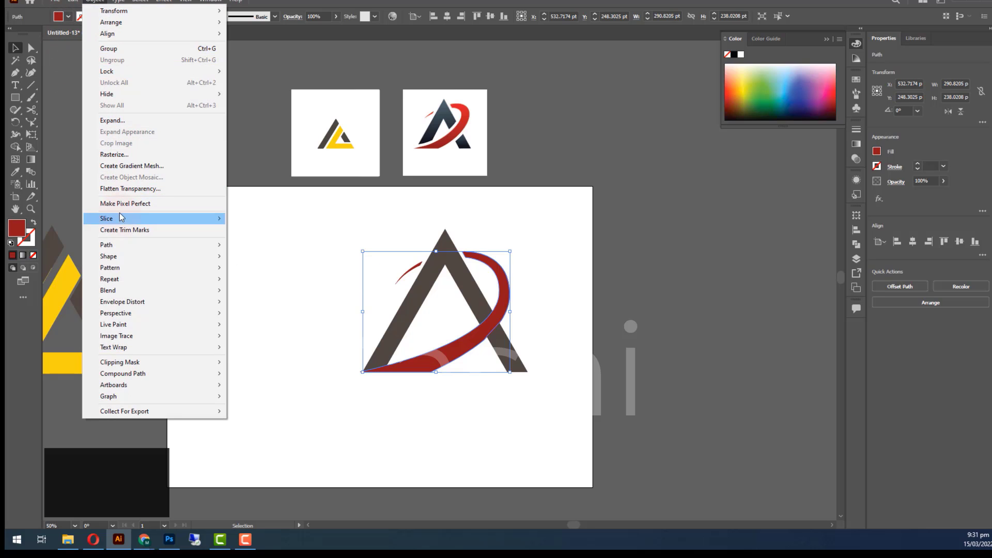
{"action": "mouse_move", "coordinate": [119, 244]}
{"action": "left_click", "coordinate": [279, 282]}
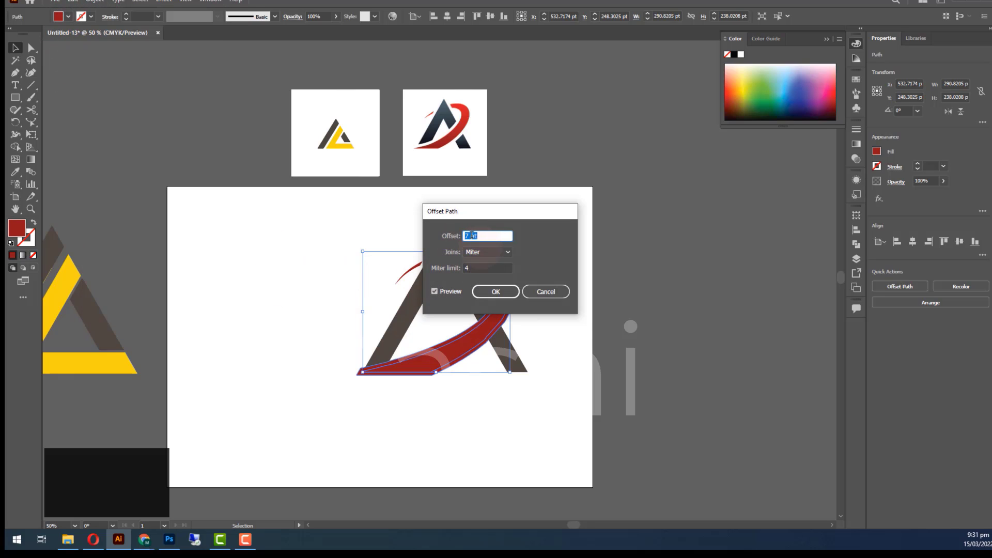
{"action": "left_click", "coordinate": [512, 293]}
{"action": "left_click", "coordinate": [526, 324]}
Use Shape Builder on the A and swoosh to cut gaps in the A's legs along the swoosh and remove the remaining offset outline.
{"action": "left_click", "coordinate": [525, 323], "text": "ctrl"}
{"action": "left_click", "coordinate": [390, 291], "text": "ctrl"}
{"action": "left_click_drag", "start_coordinate": [453, 279], "coordinate": [438, 288]}
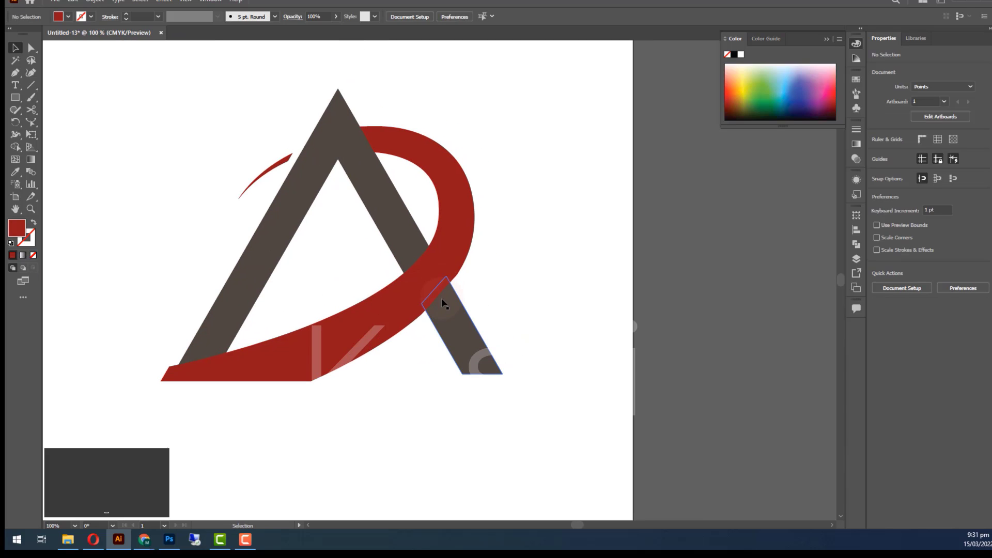
{"action": "left_click_drag", "start_coordinate": [503, 263], "coordinate": [389, 312]}
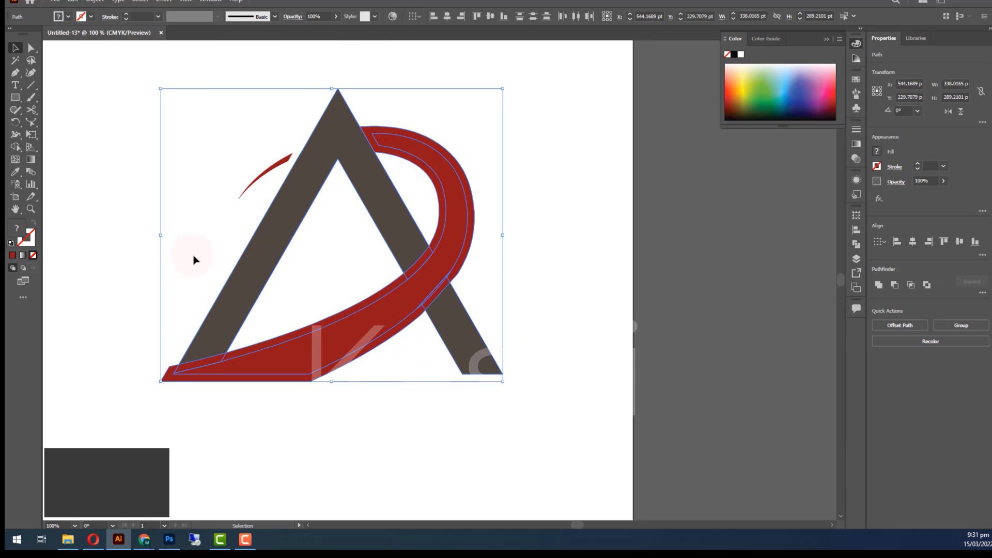
{"action": "double_click", "coordinate": [257, 243]}
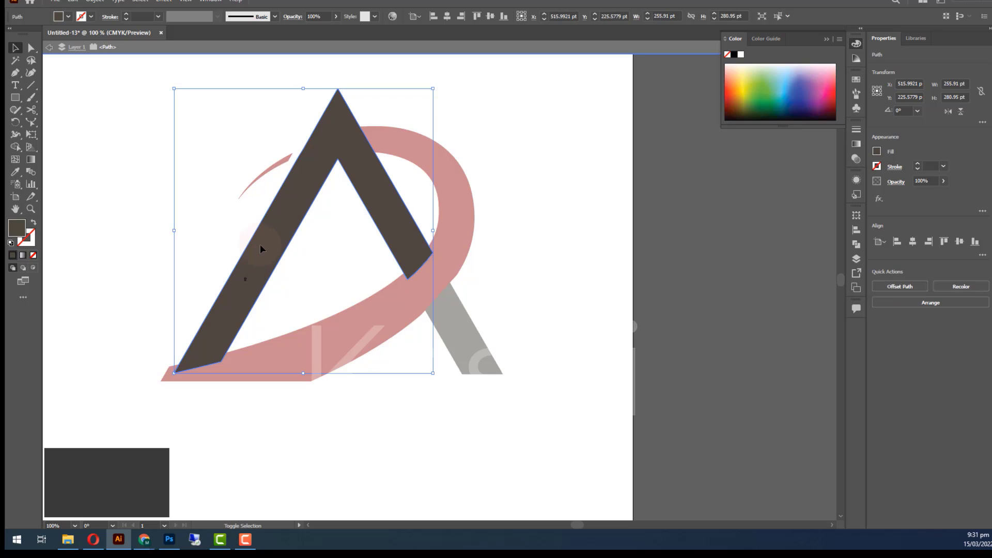
{"action": "double_click", "coordinate": [506, 215]}
{"action": "left_click_drag", "start_coordinate": [219, 116], "coordinate": [275, 237]}
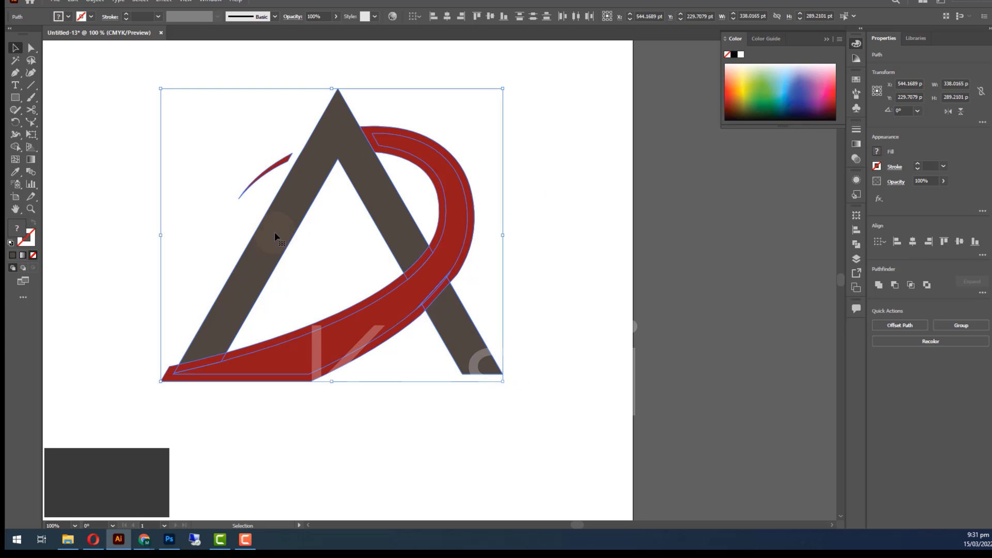
{"action": "left_click", "coordinate": [16, 146]}
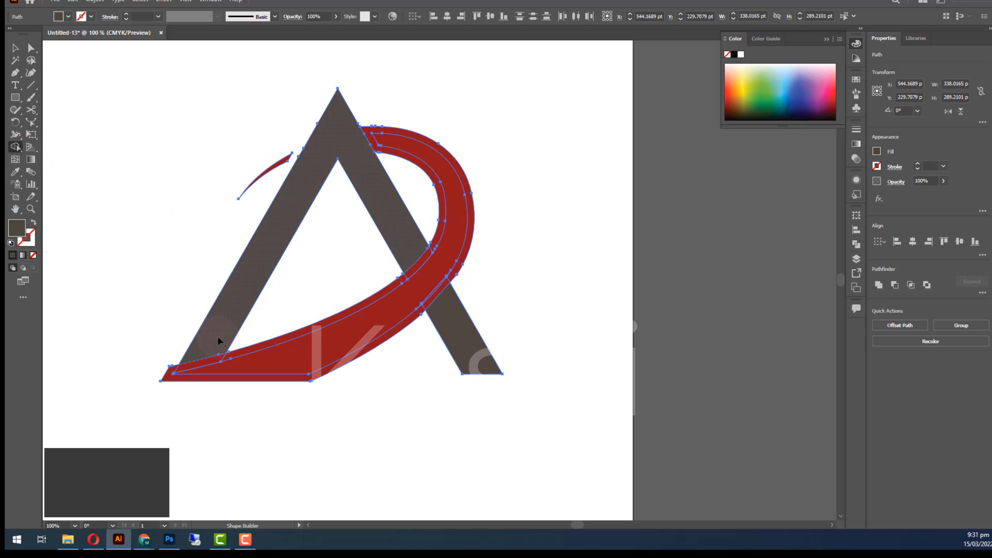
{"action": "left_click", "coordinate": [189, 365], "text": "alt"}
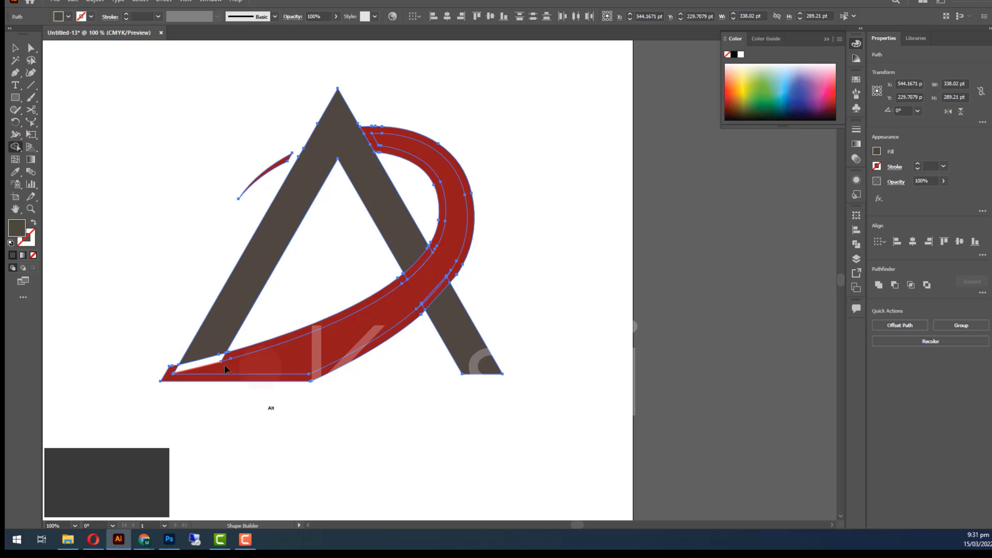
{"action": "left_click", "coordinate": [436, 295], "text": "alt"}
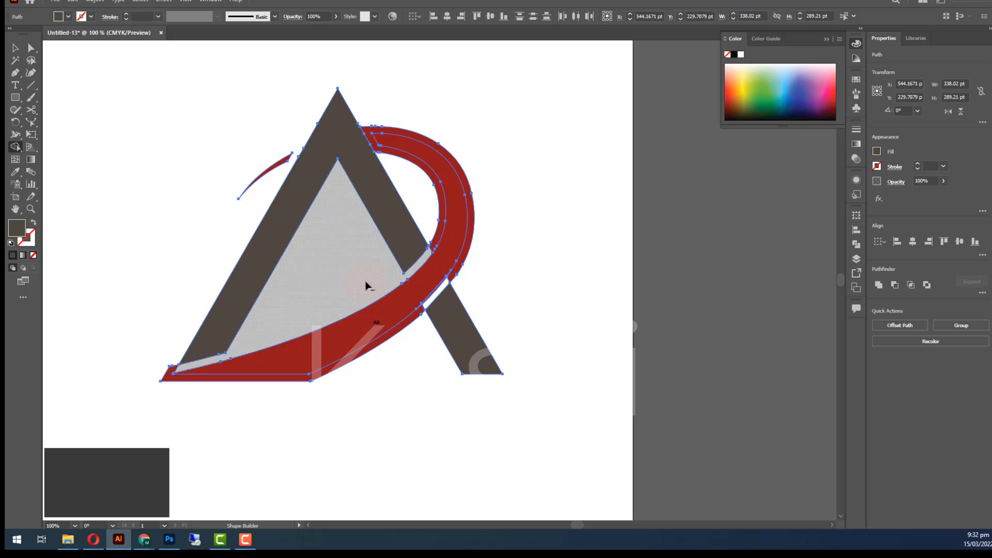
{"action": "left_click", "coordinate": [393, 339], "text": "alt"}
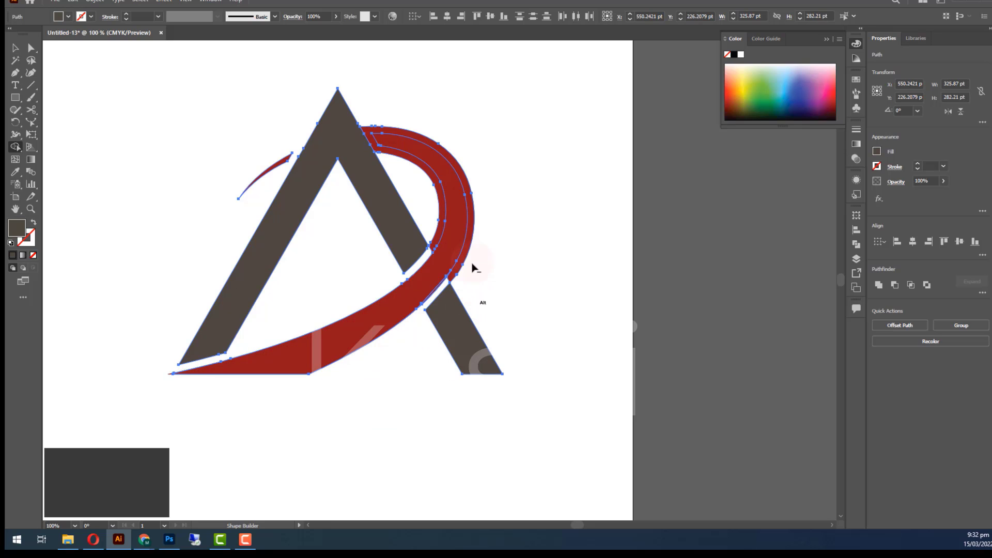
{"action": "left_click", "coordinate": [468, 248], "text": "alt"}
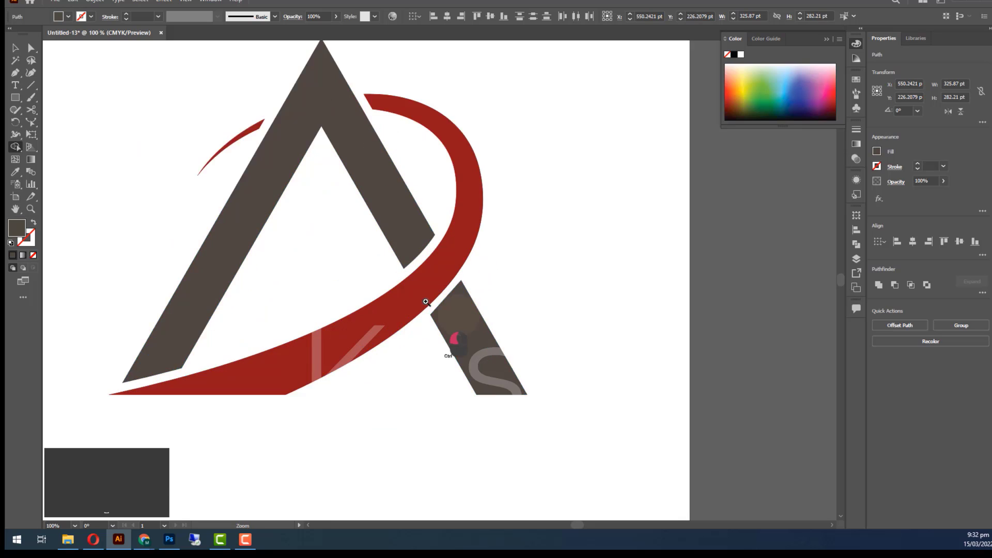
Merge the leftover sliver at the right leg's crossing into the large swoosh with Shape Builder.
{"action": "scroll", "coordinate": [454, 343], "scroll_direction": "up", "scroll_amount": 3}
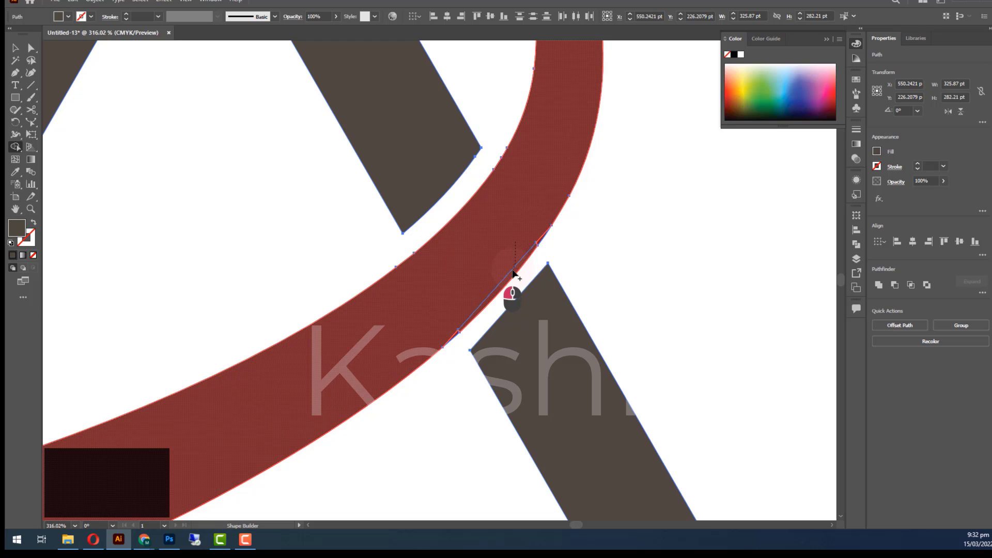
{"action": "scroll", "coordinate": [530, 345], "scroll_direction": "up", "scroll_amount": 4}
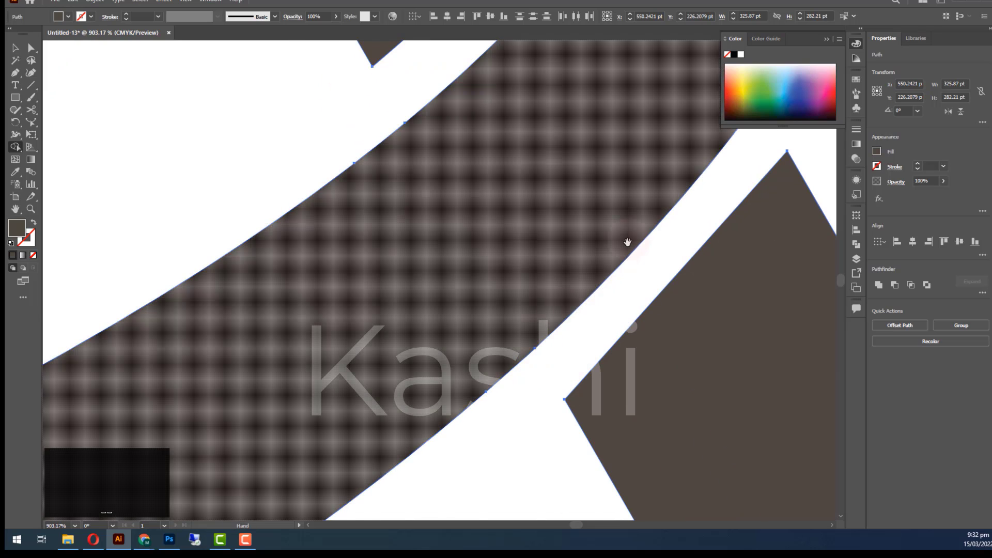
{"action": "scroll", "coordinate": [627, 242], "scroll_direction": "down", "scroll_amount": 7}
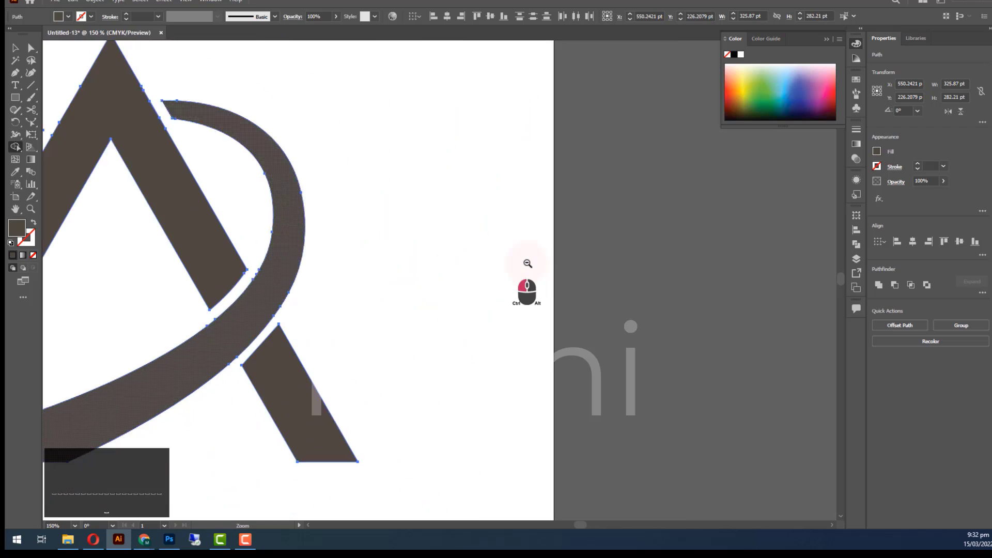
{"action": "scroll", "coordinate": [527, 264], "scroll_direction": "down", "scroll_amount": 2}
{"action": "left_click", "coordinate": [15, 47]}
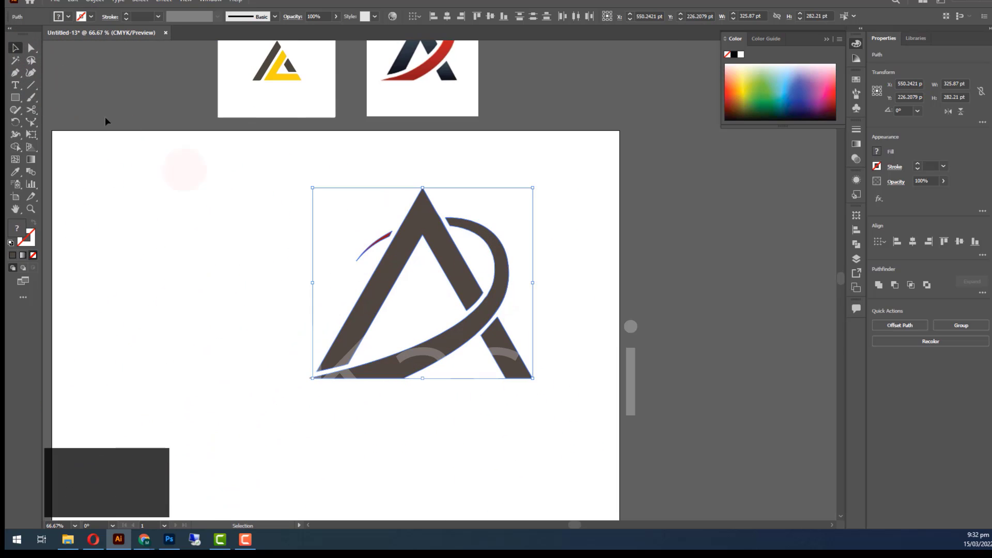
Recolor the large swoosh with the red fill sampled from the small swoosh tip using the Eyedropper.
{"action": "left_click", "coordinate": [374, 252]}
{"action": "left_click", "coordinate": [379, 246]}
{"action": "left_click", "coordinate": [477, 235]}
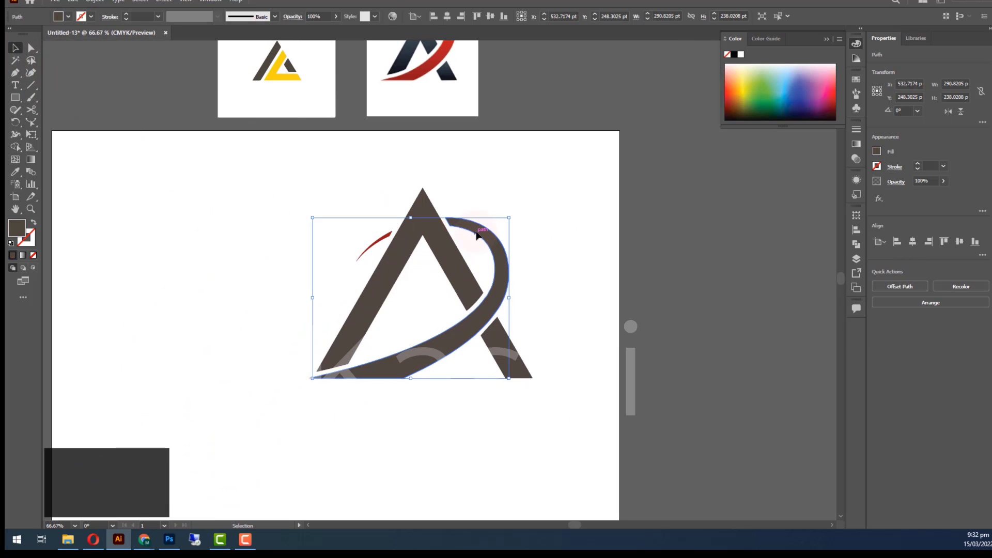
{"action": "left_click", "coordinate": [15, 172]}
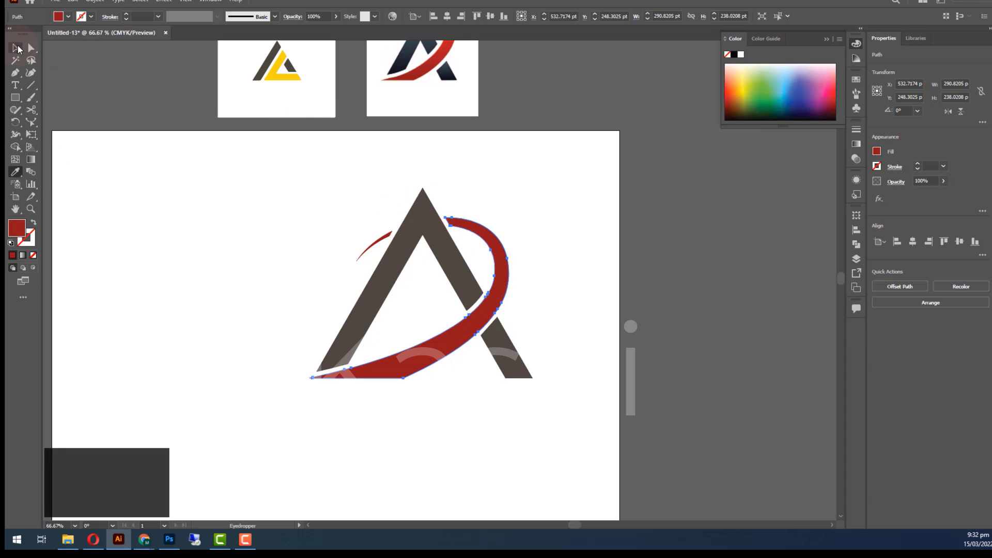
{"action": "left_click", "coordinate": [18, 48]}
{"action": "left_click", "coordinate": [551, 265]}
Group all parts of the swoosh A logo.
{"action": "left_click", "coordinate": [467, 281], "text": "ctrl+alt"}
{"action": "left_click", "coordinate": [431, 263], "text": "ctrl+alt"}
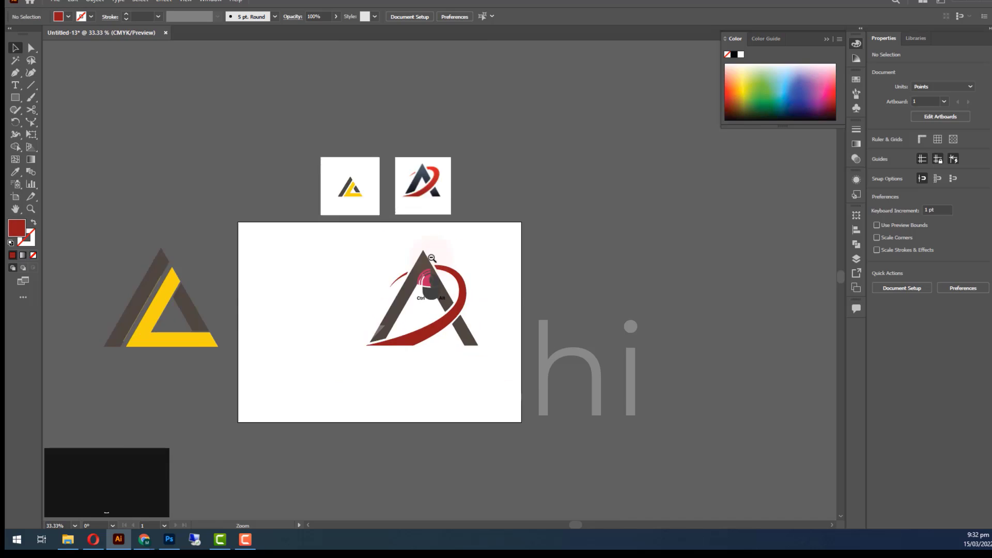
{"action": "left_click", "coordinate": [432, 263], "text": "ctrl+alt"}
{"action": "left_click_drag", "start_coordinate": [473, 293], "coordinate": [475, 311]}
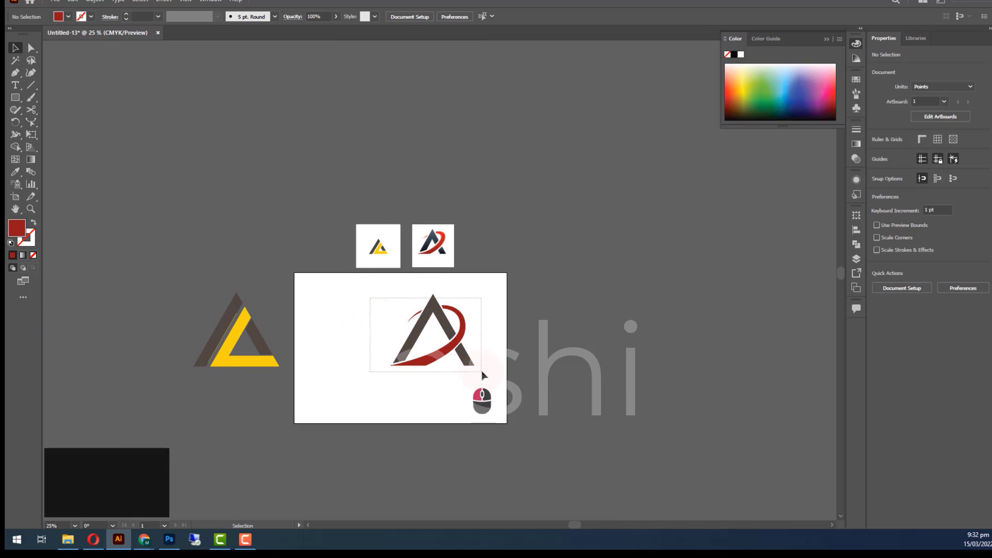
{"action": "left_click_drag", "start_coordinate": [482, 376], "coordinate": [482, 375]}
{"action": "right_click", "coordinate": [461, 370]}
{"action": "left_click", "coordinate": [491, 208]}
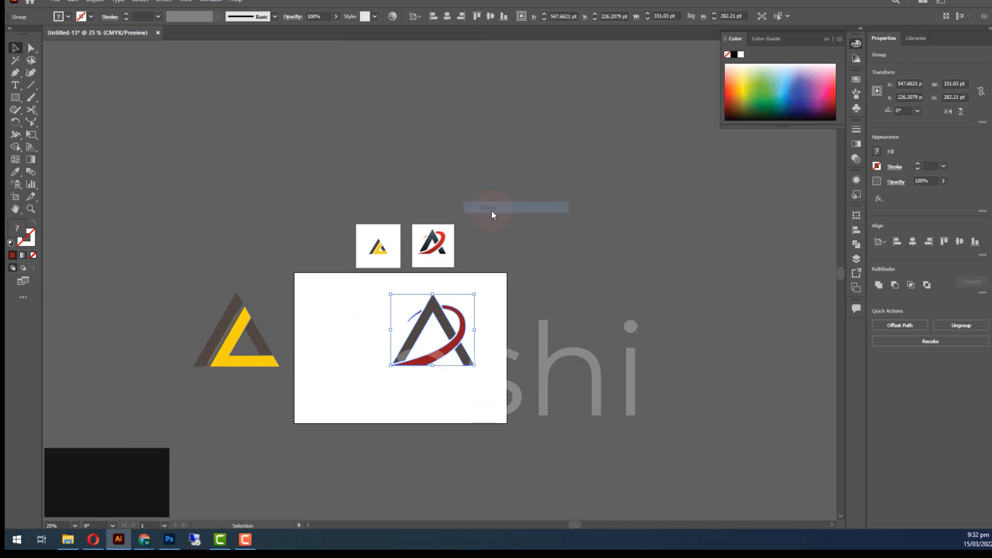
{"action": "left_click", "coordinate": [473, 376]}
Move the yellow-and-grey logo onto the artboard beside the swoosh A and scale both logos down together.
{"action": "left_click_drag", "start_coordinate": [271, 365], "coordinate": [377, 365]}
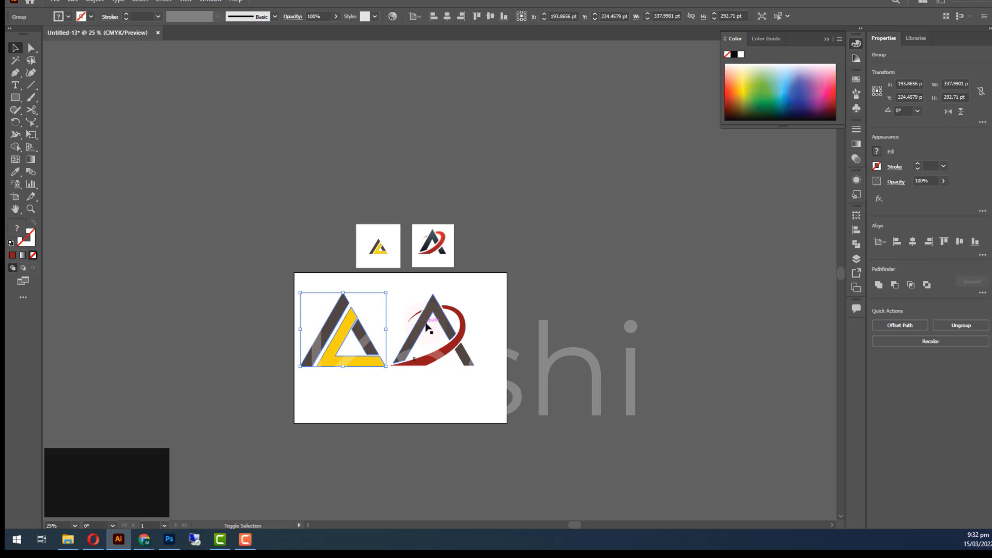
{"action": "left_click", "coordinate": [425, 324], "text": "shift"}
{"action": "left_click_drag", "start_coordinate": [301, 293], "coordinate": [320, 301]}
{"action": "left_click", "coordinate": [363, 376]}
Move the swoosh A logo horizontally away from the yellow-and-grey logo to widen the space between them.
{"action": "left_click_drag", "start_coordinate": [407, 355], "coordinate": [430, 355]}
{"action": "left_click", "coordinate": [443, 382]}
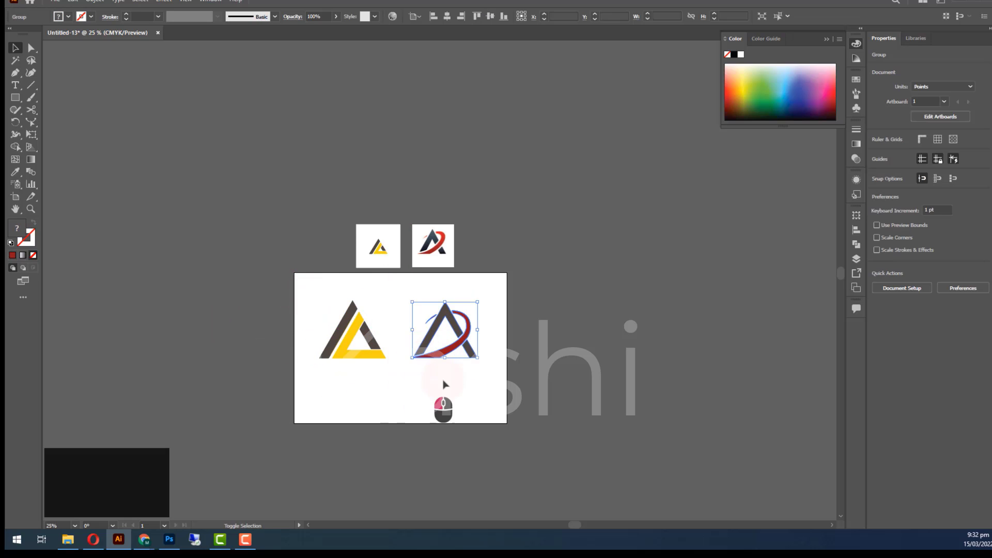
{"action": "scroll", "coordinate": [444, 384], "scroll_direction": "up", "scroll_amount": 8}
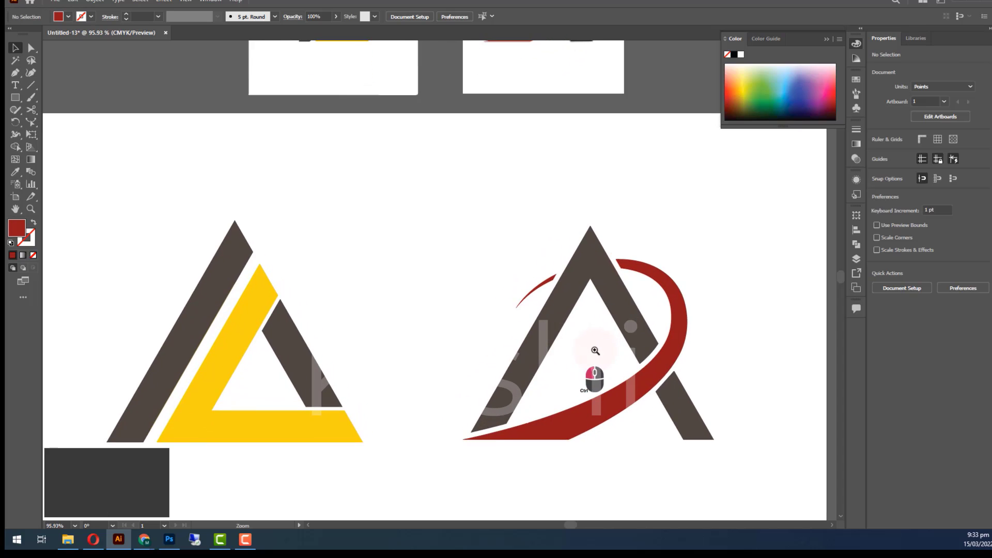
{"action": "scroll", "coordinate": [505, 395], "scroll_direction": "down", "scroll_amount": 3}
{"action": "scroll", "coordinate": [440, 342], "scroll_direction": "left", "scroll_amount": 1}
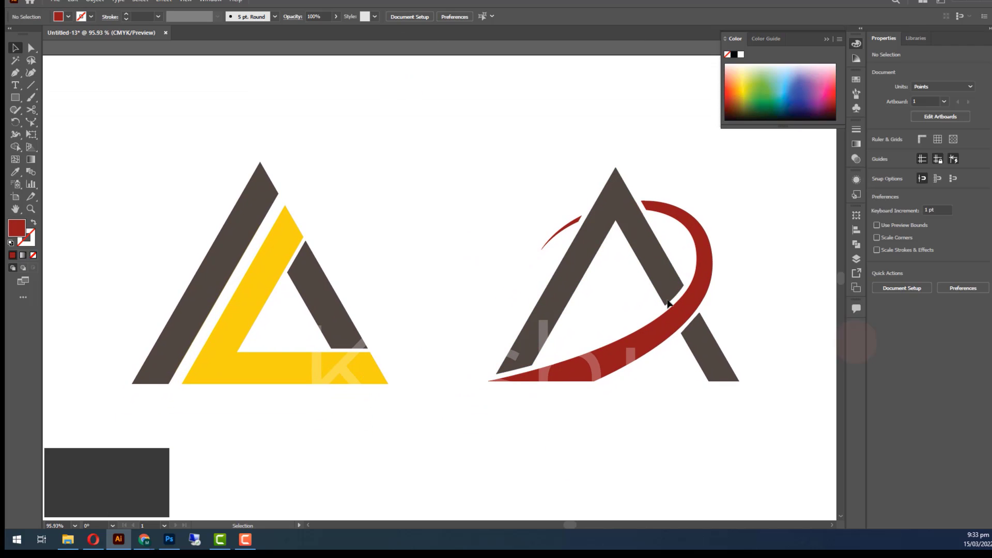